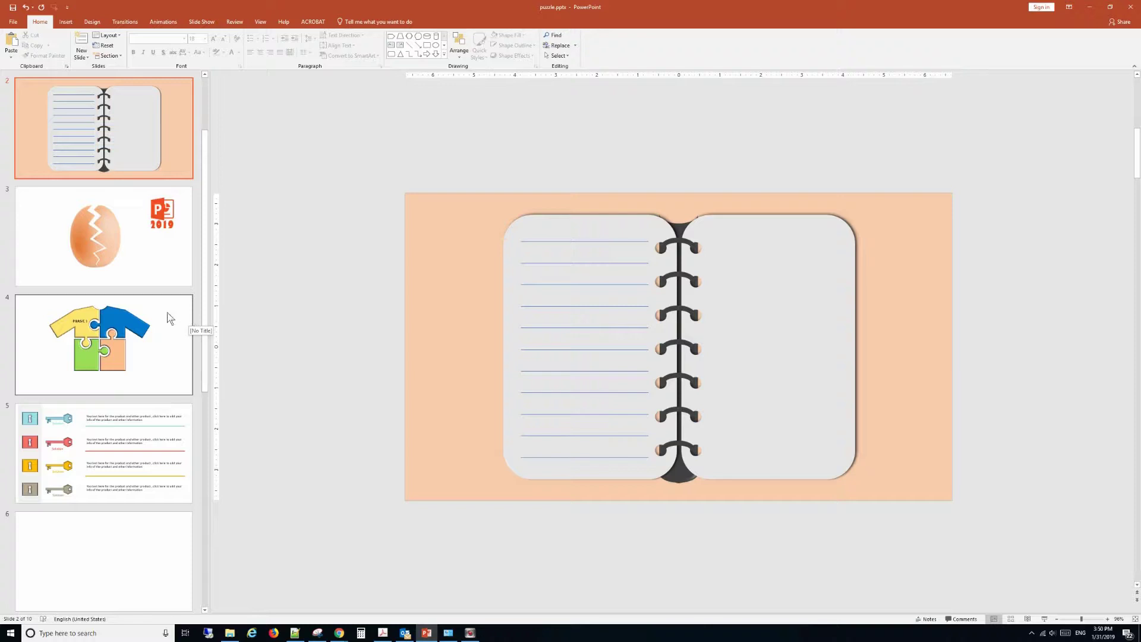
Browse the cracked egg, puzzle shirt and keys slides, then go to blank slide 6
scroll(167, 312, "down", 2)
left_click(148, 227)
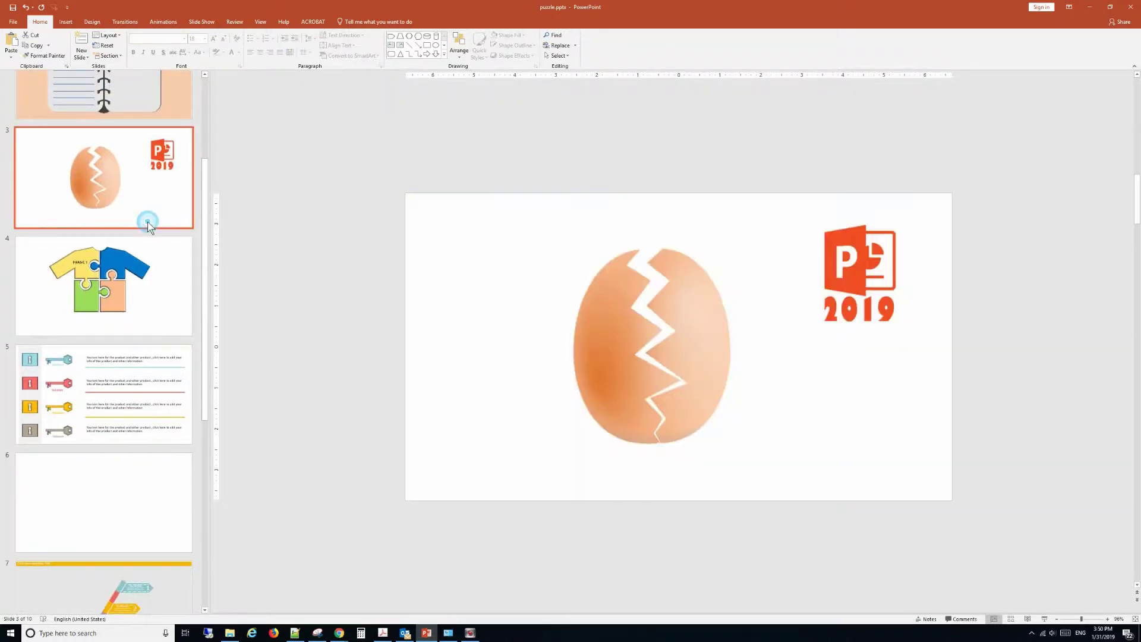
scroll(149, 226, "down", 5)
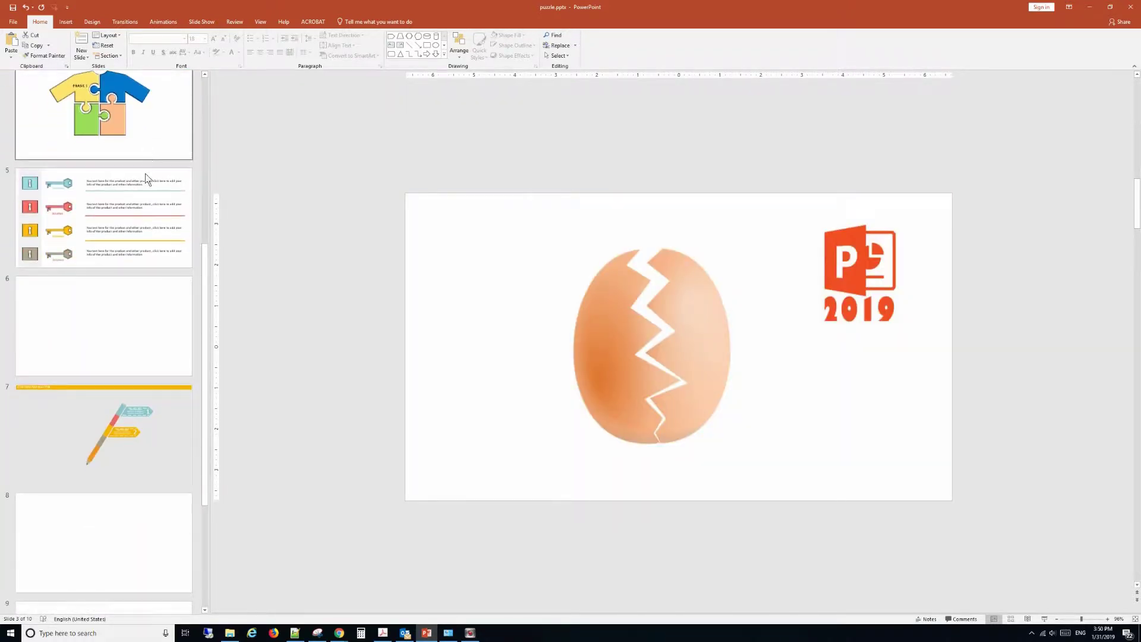
scroll(156, 255, "up", 5)
left_click(145, 274)
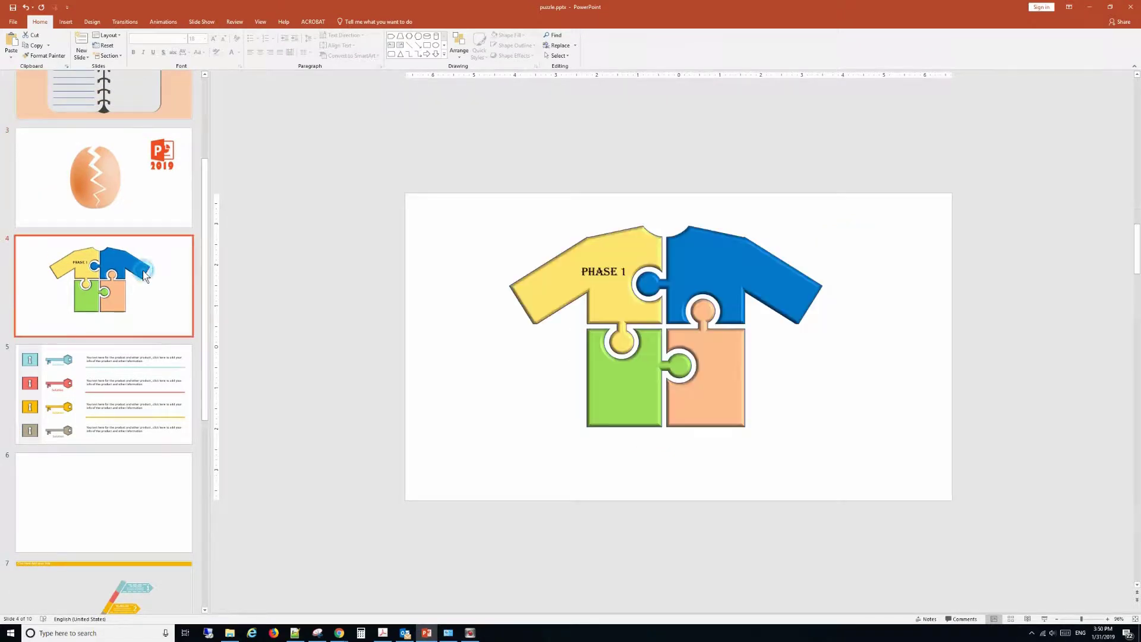
left_click(119, 395)
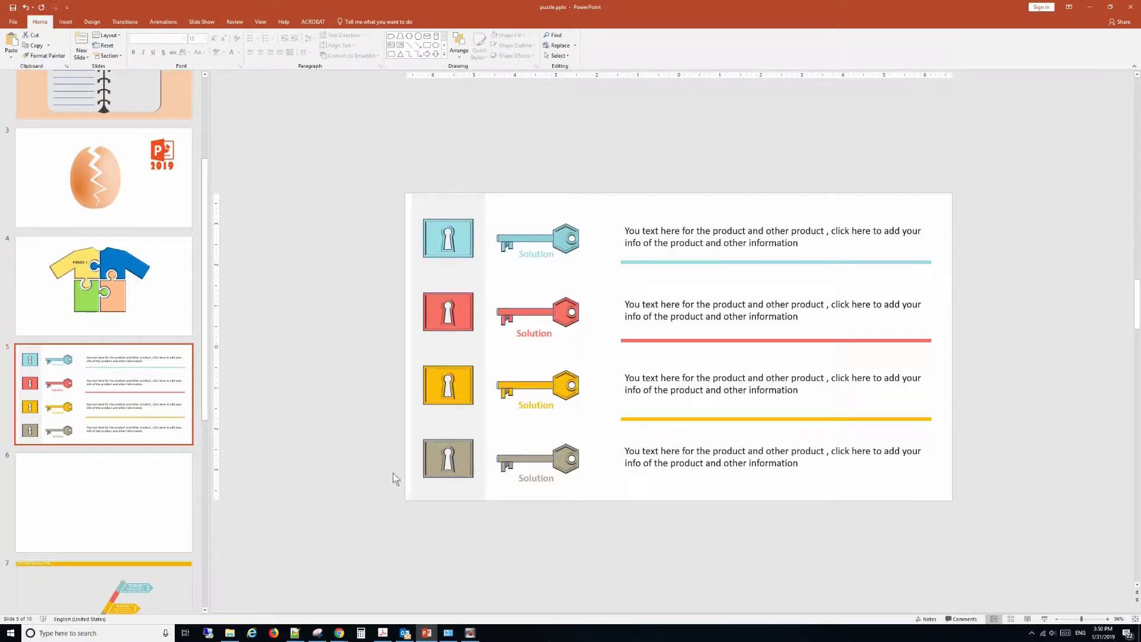
left_click(92, 467)
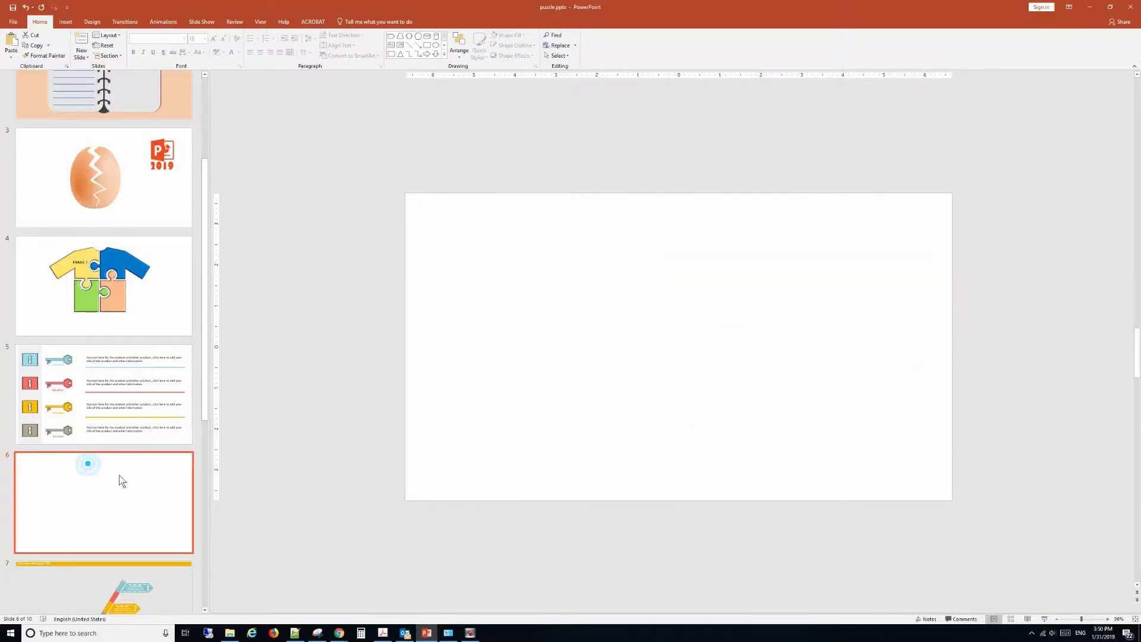
Draw a small blue hexagon near the top of slide 6 as the key's head
left_click(66, 23)
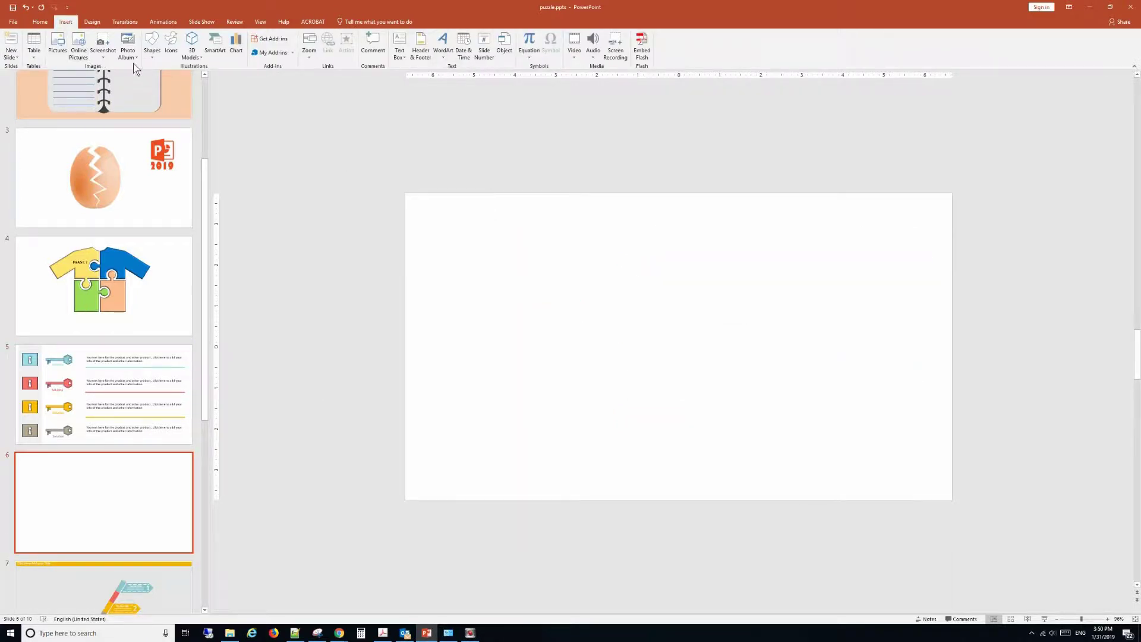
left_click(152, 45)
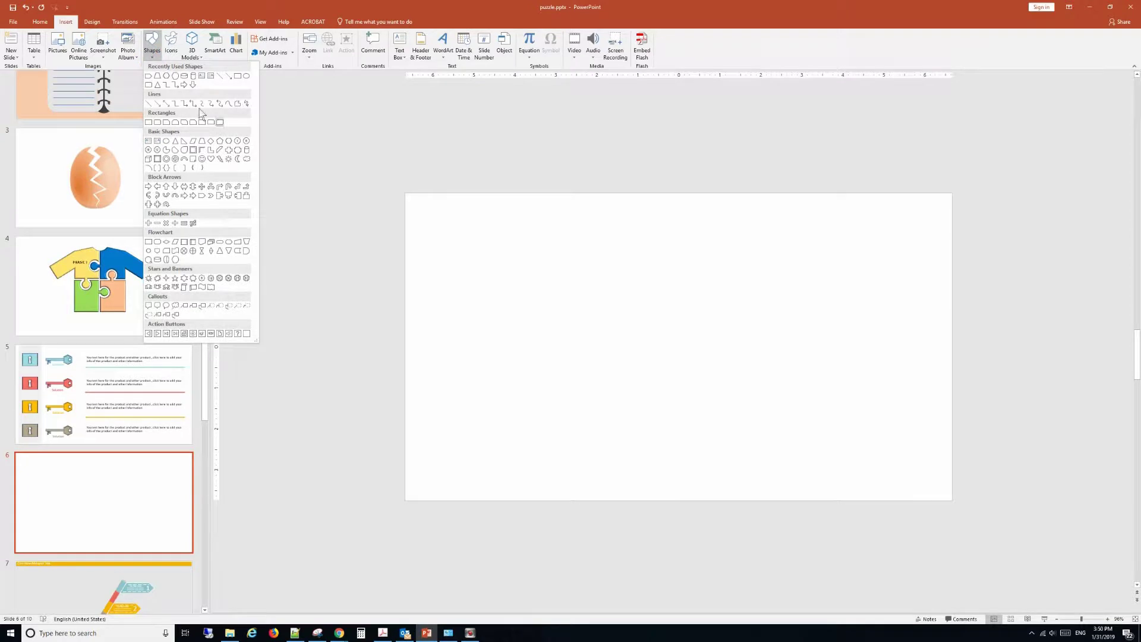
left_click(167, 76)
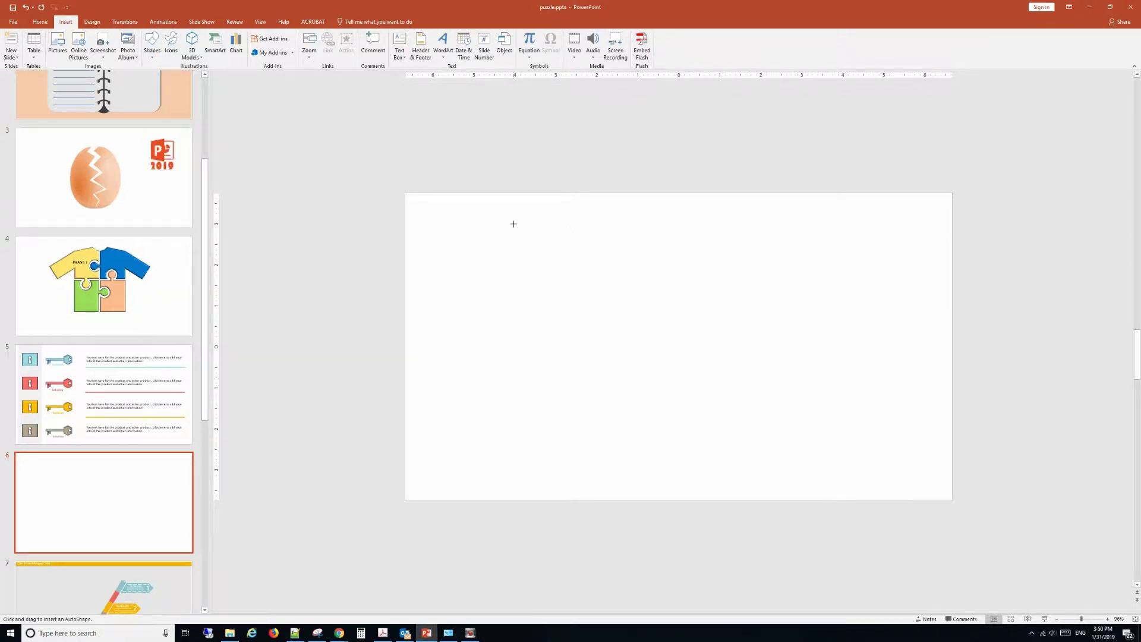
left_click_drag(562, 229, 602, 256)
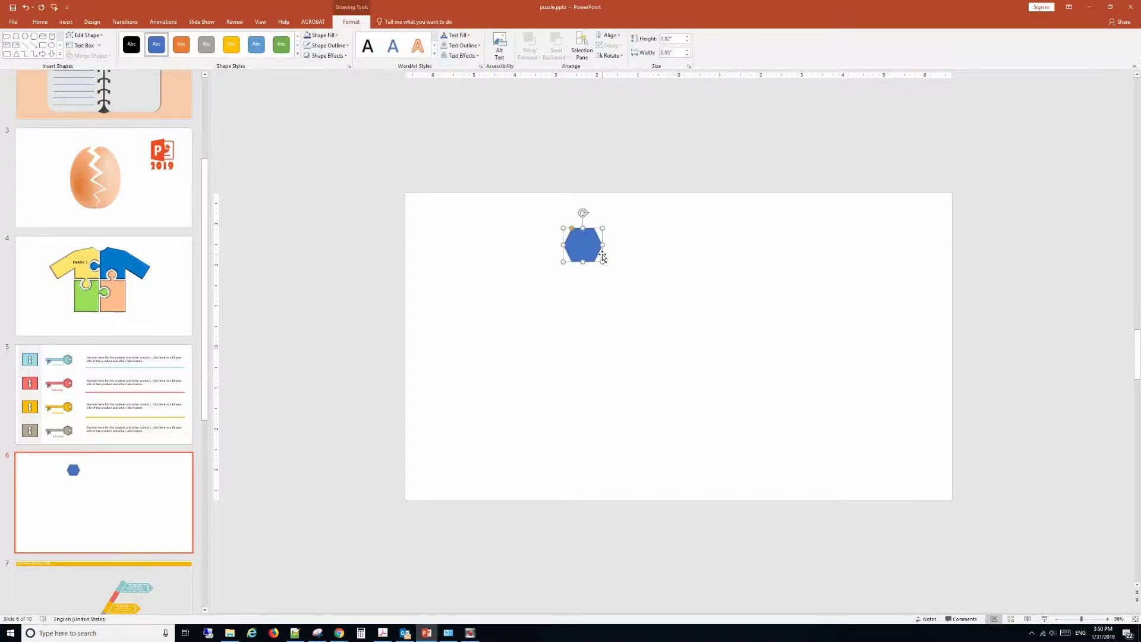
Draw a long thin rectangle stem just below the hexagon
left_click(65, 22)
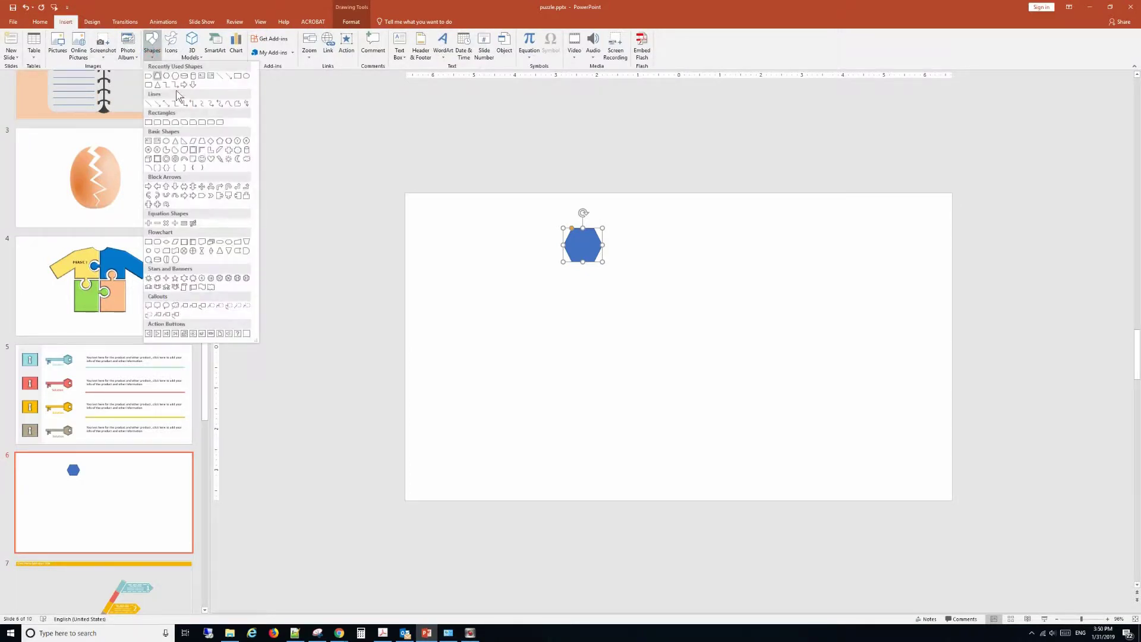
left_click(152, 46)
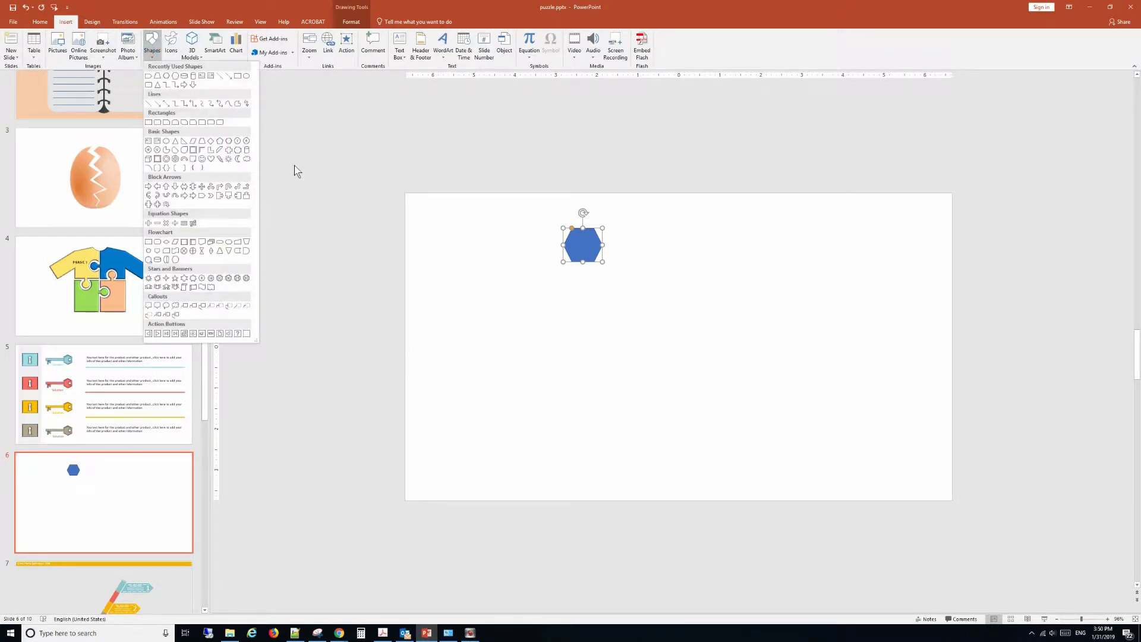
left_click(193, 76)
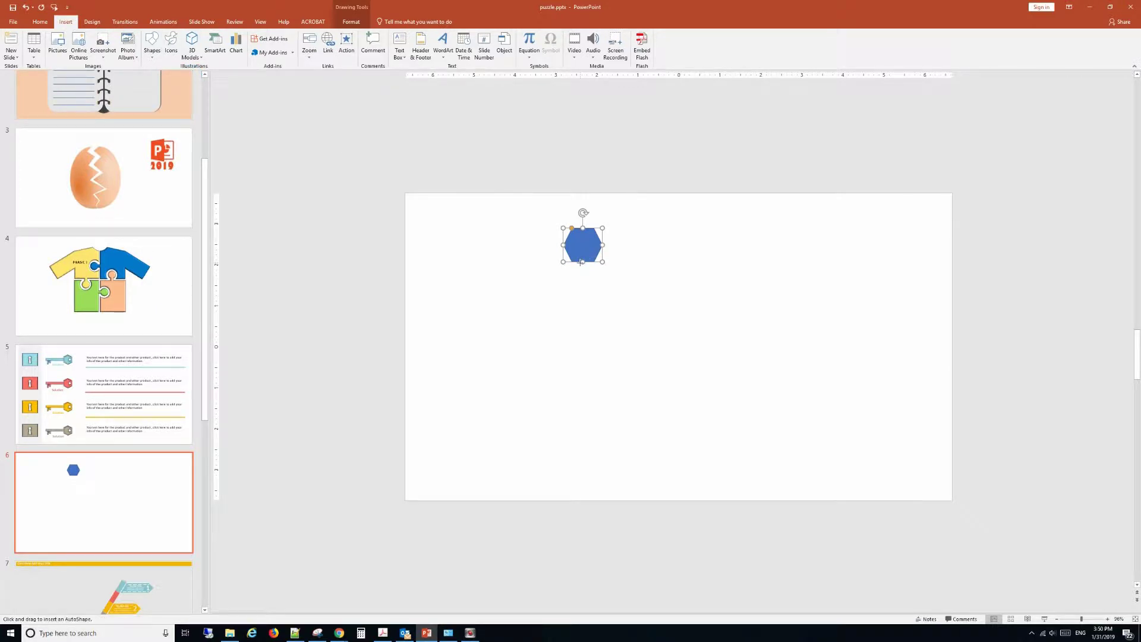
left_click_drag(580, 262, 591, 320)
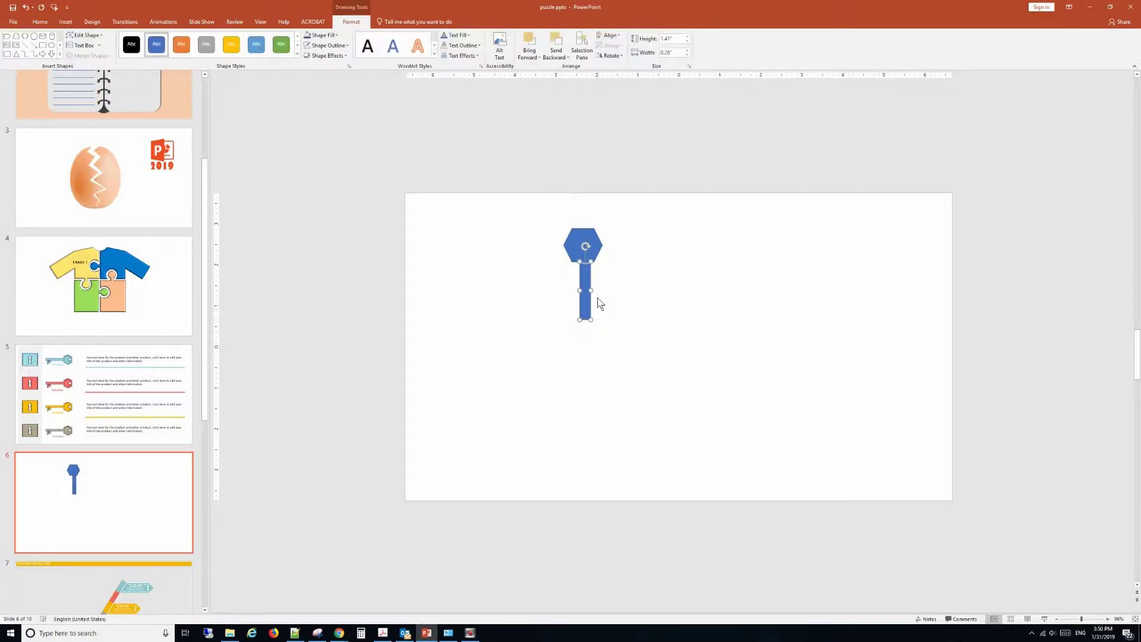
Flip the 1.41" × 0.26" stem vertically and nudge it to centre under the head
left_click(618, 56)
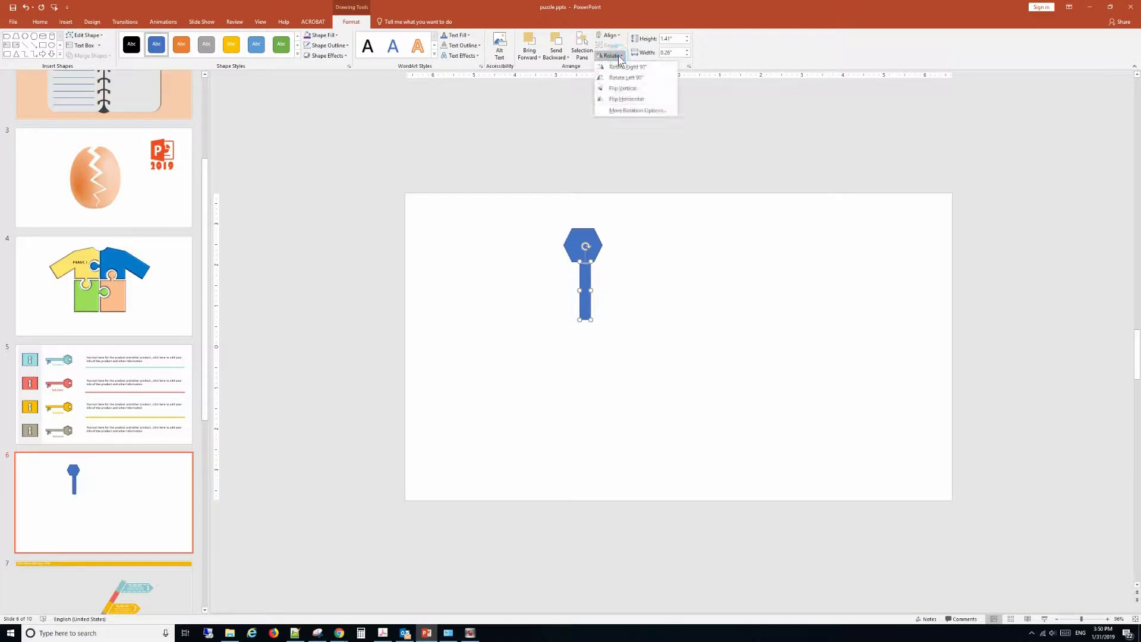
left_click(617, 90)
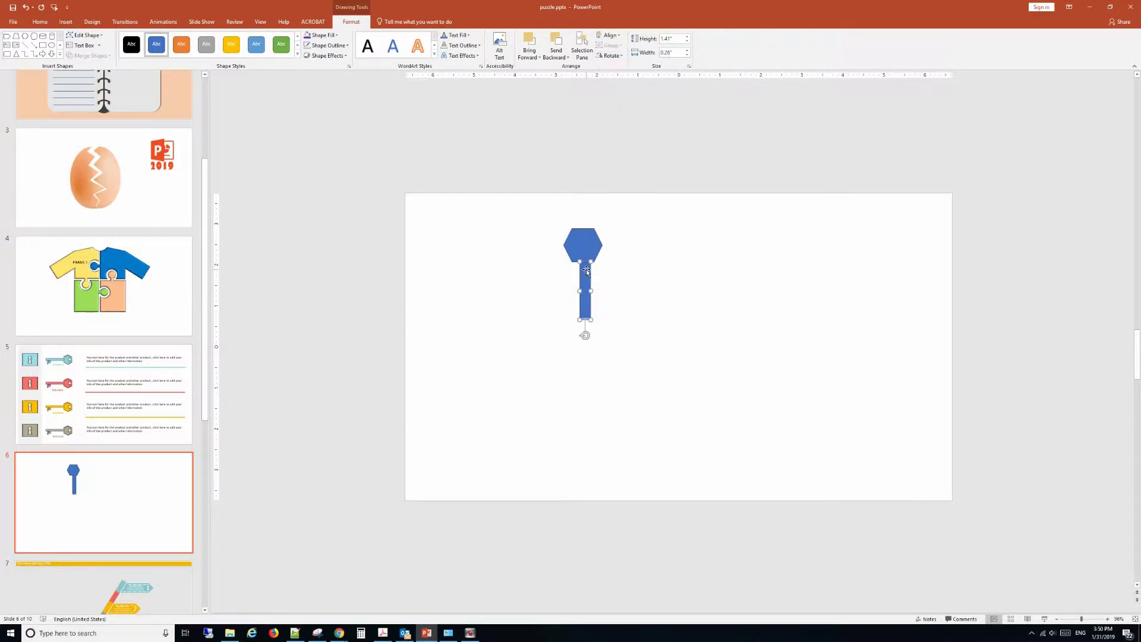
left_click_drag(586, 269, 584, 268)
left_click(631, 279)
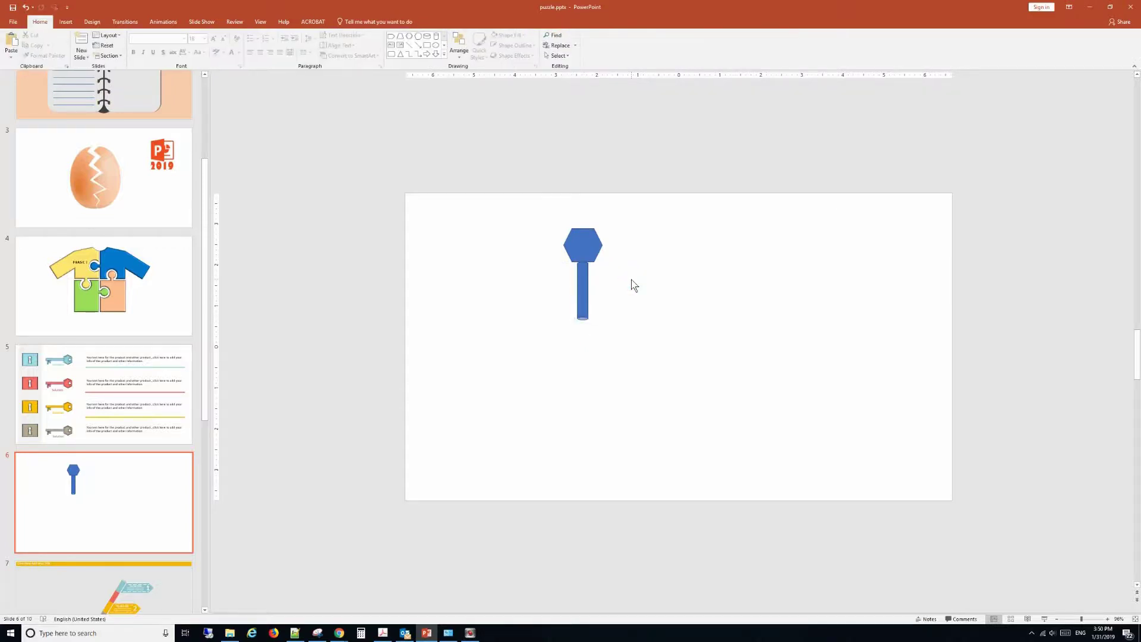
left_click(583, 286)
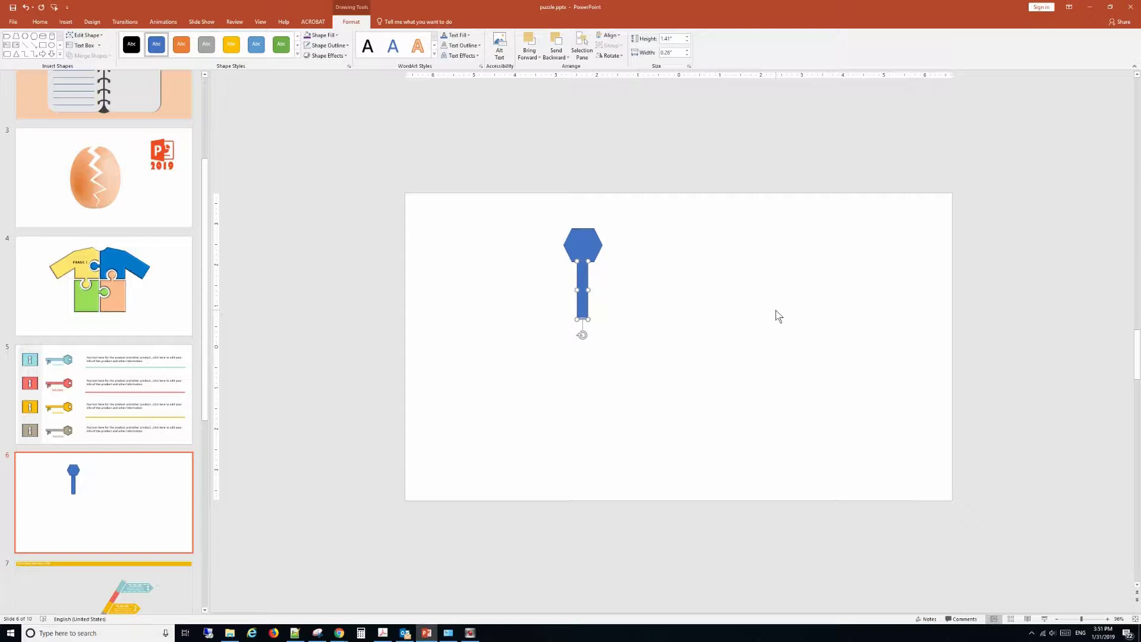
left_click(777, 315)
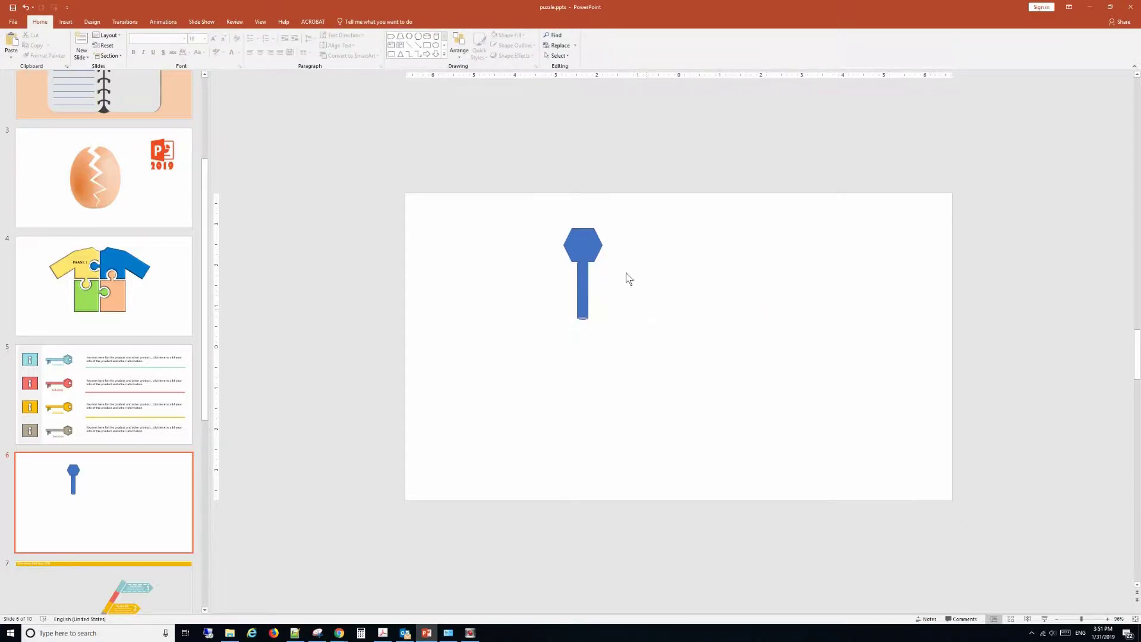
Draw two small rectangle teeth jutting from the right of the stem's lower part
left_click(65, 22)
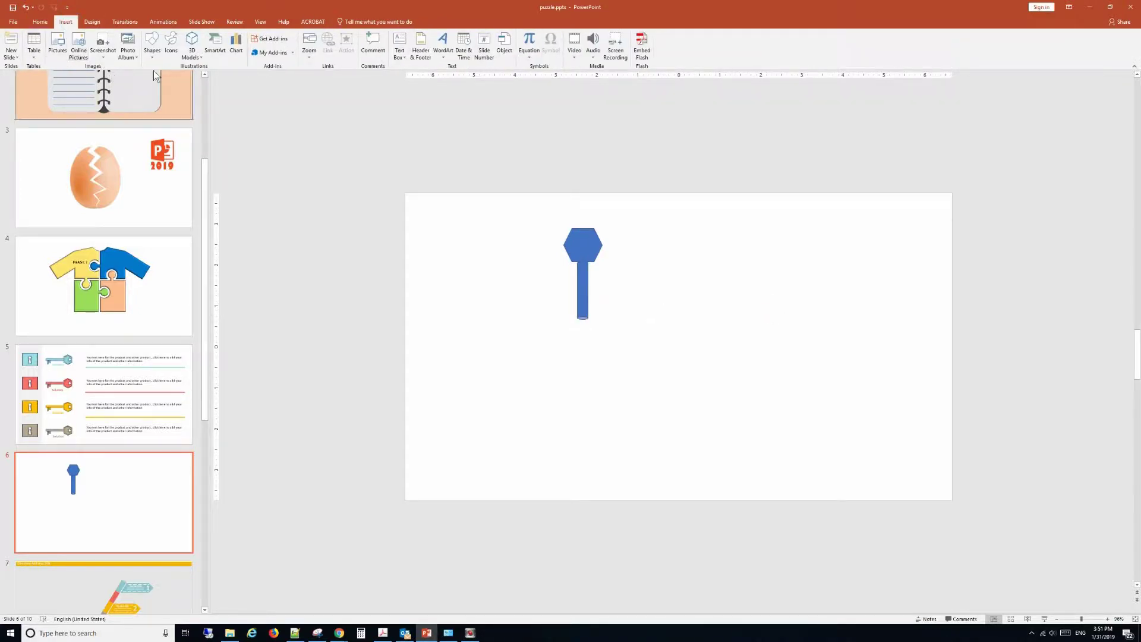
left_click(153, 44)
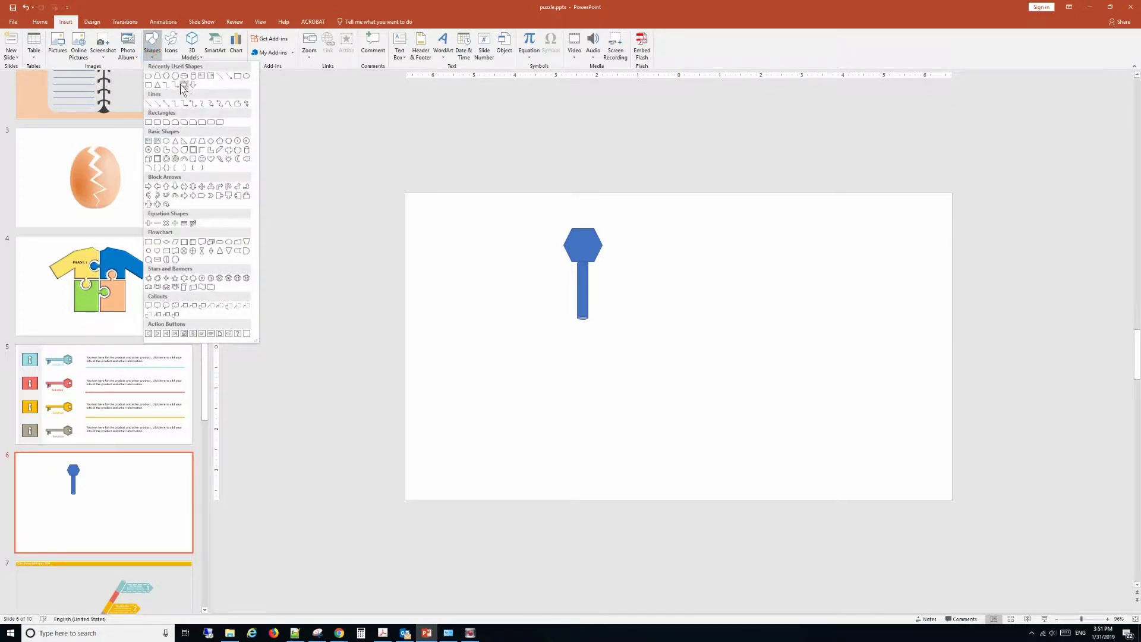
left_click(237, 75)
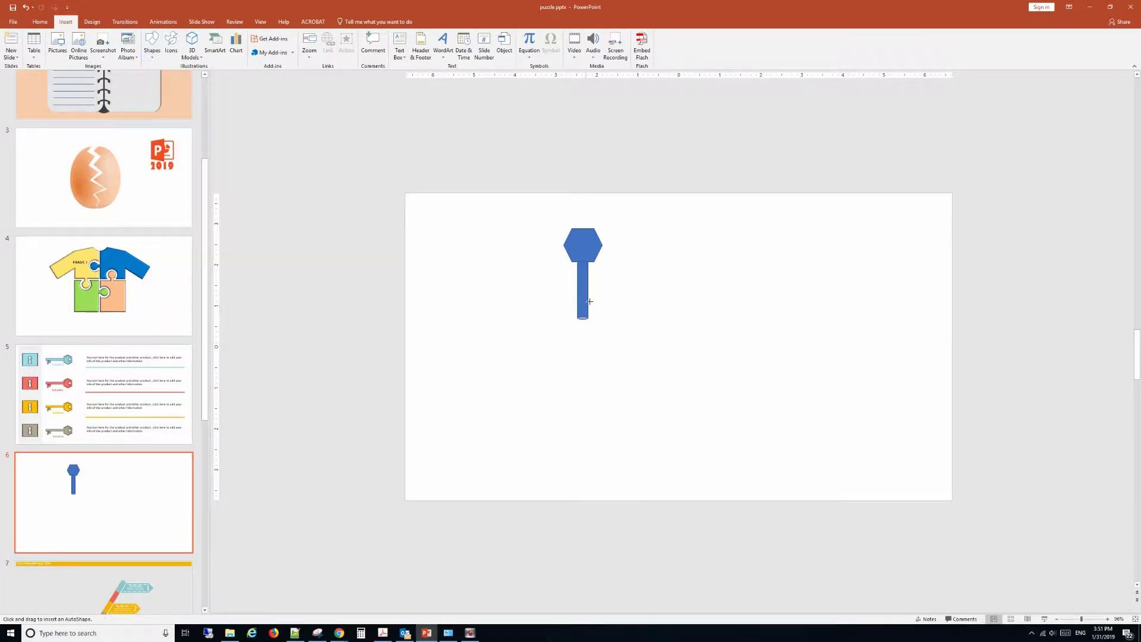
left_click_drag(587, 295, 598, 296)
left_click_drag(599, 300, 600, 300)
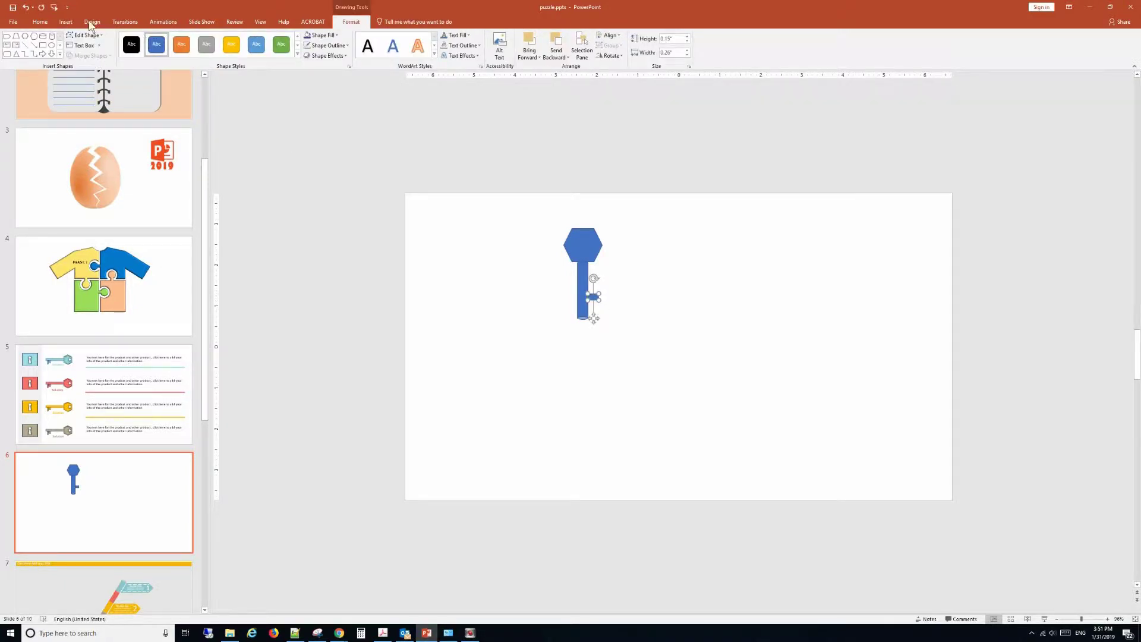
left_click(66, 22)
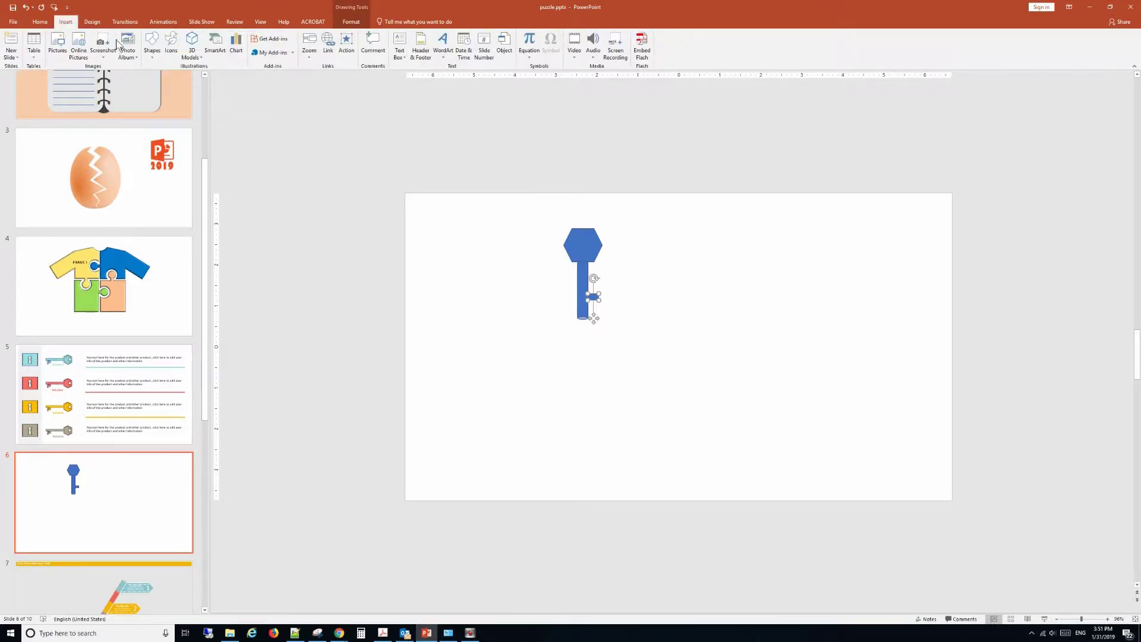
left_click(153, 51)
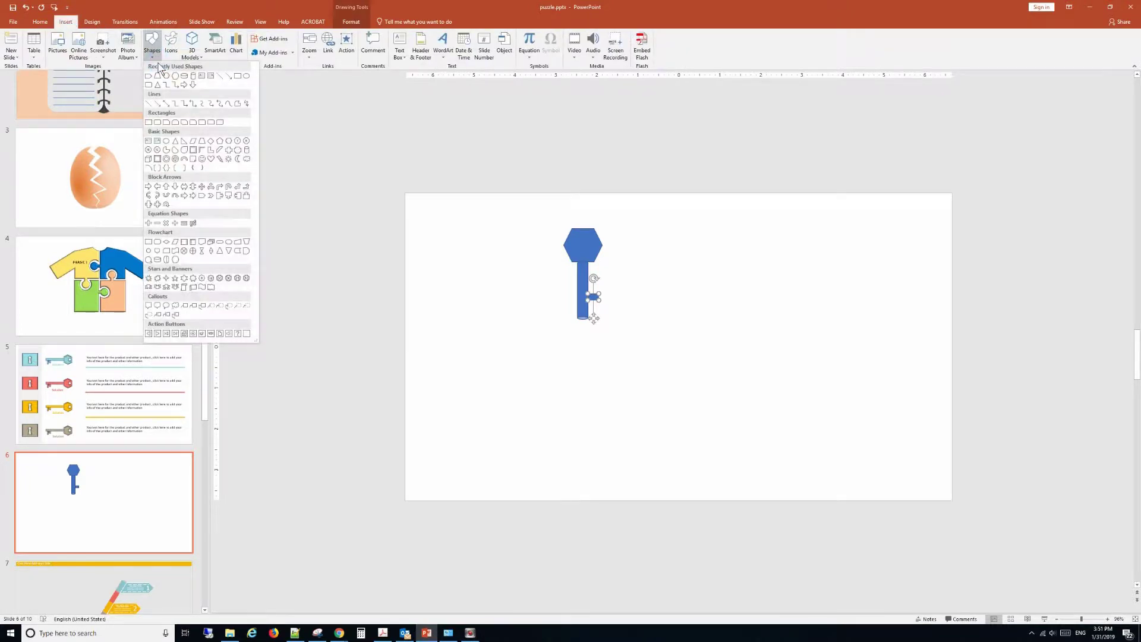
left_click(237, 76)
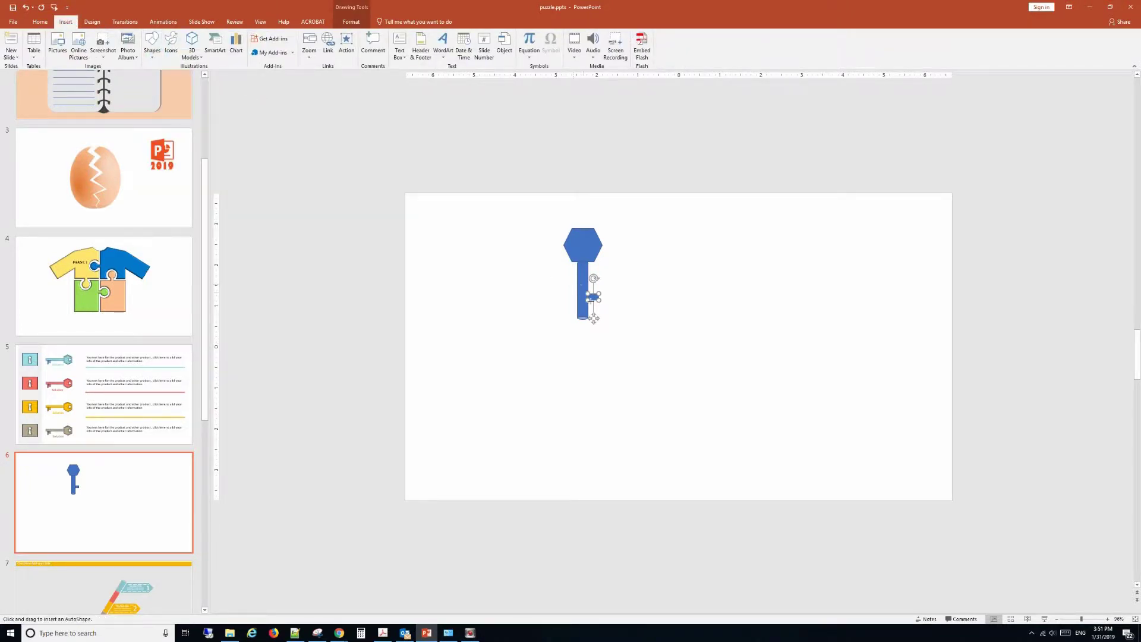
left_click_drag(587, 300, 591, 304)
left_click_drag(594, 319, 590, 324)
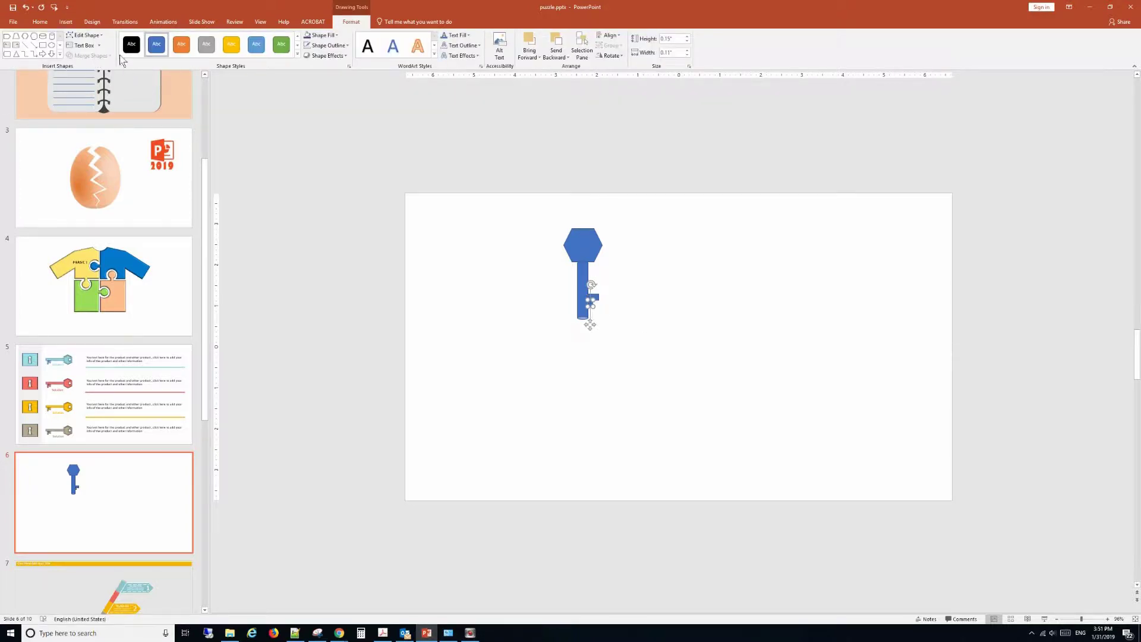
left_click(62, 22)
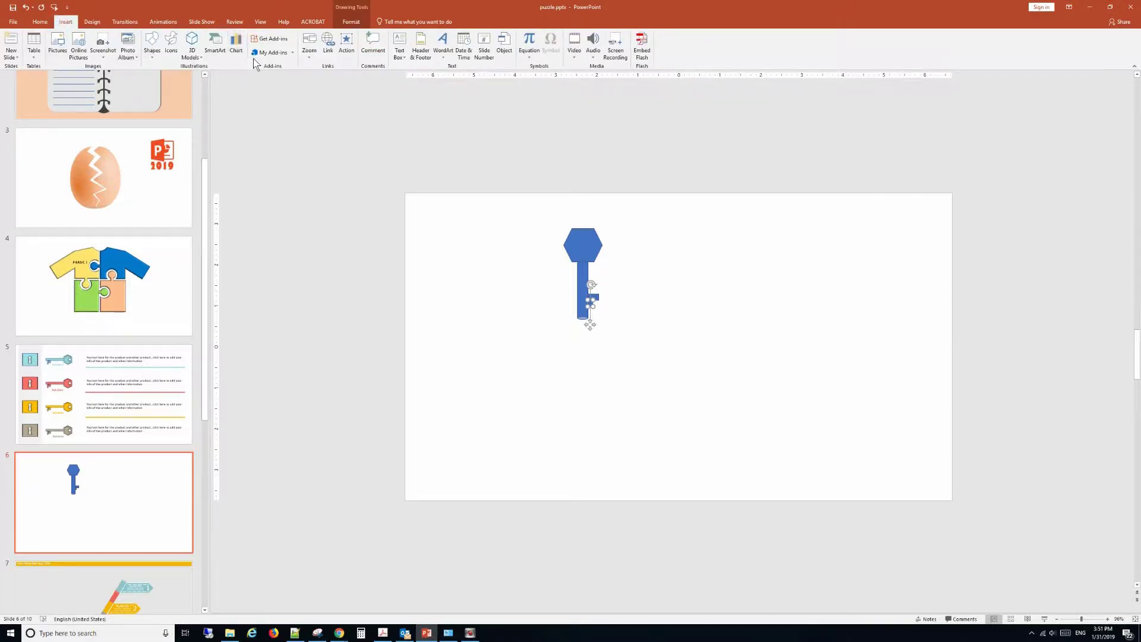
Add further tiny rectangle teeth, about 0.06" × 0.11", to the key's bit
left_click(152, 48)
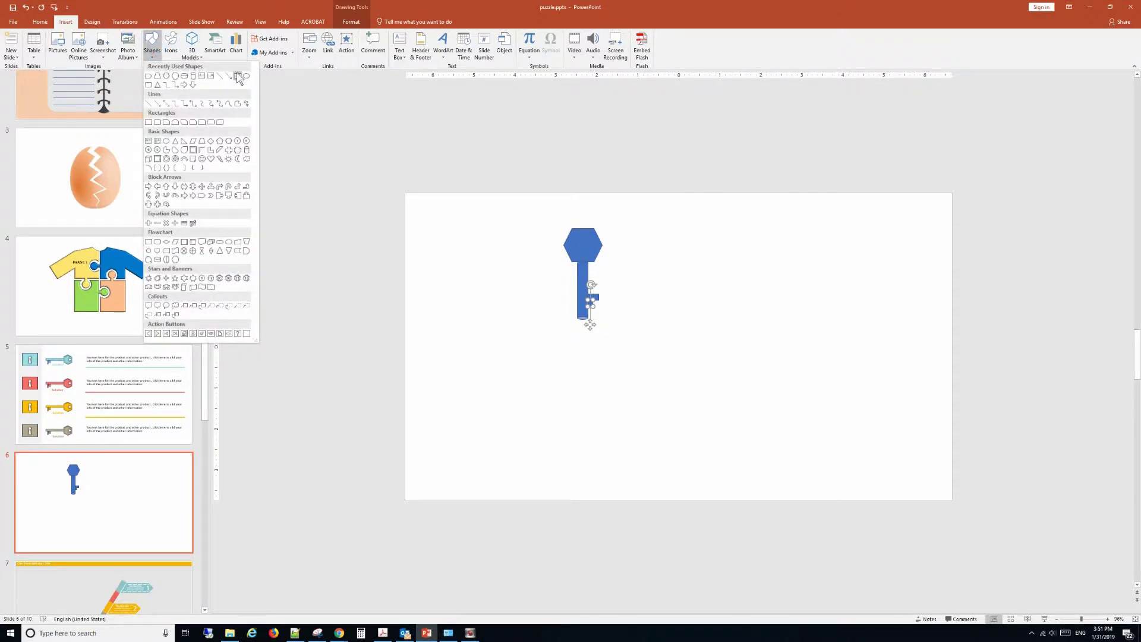
left_click(238, 71)
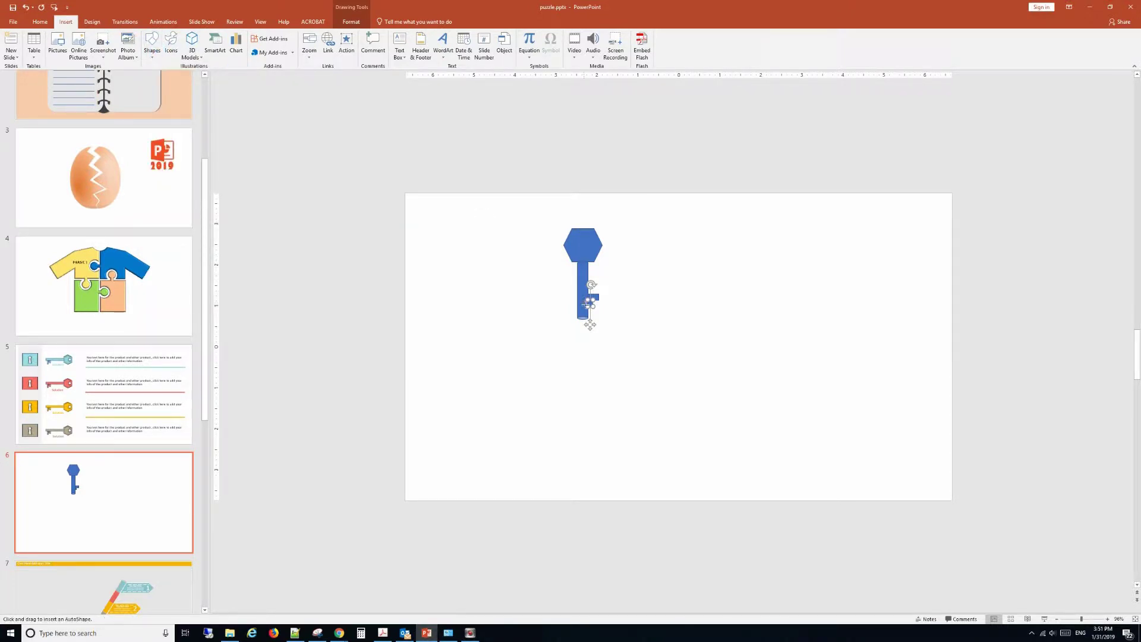
left_click_drag(587, 305, 595, 308)
left_click_drag(597, 309, 598, 309)
left_click(65, 21)
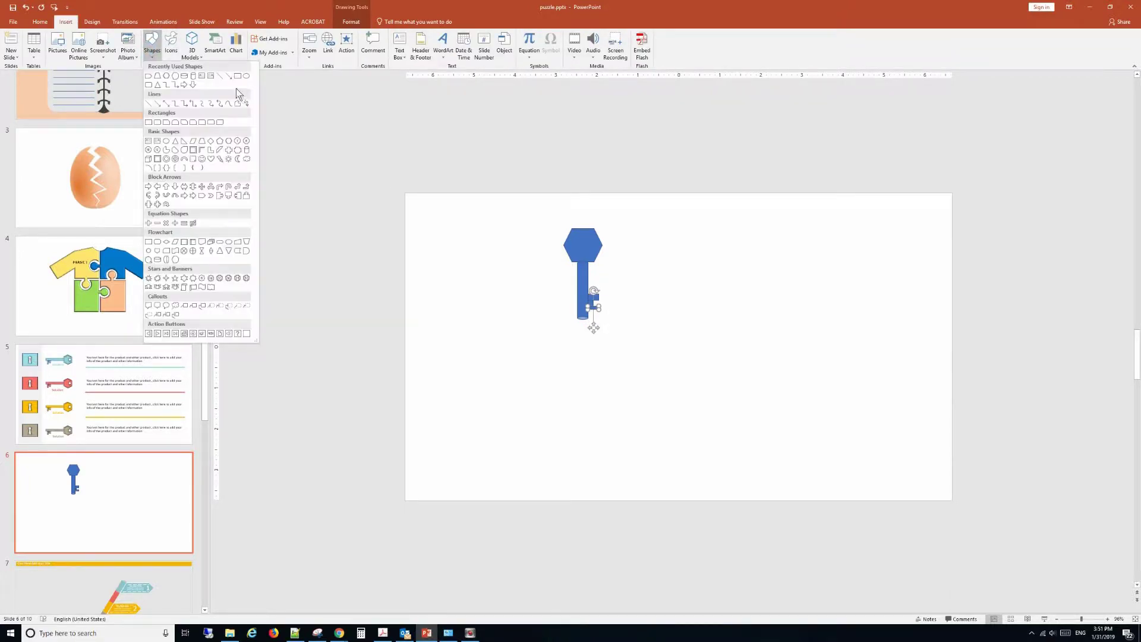
left_click(238, 83)
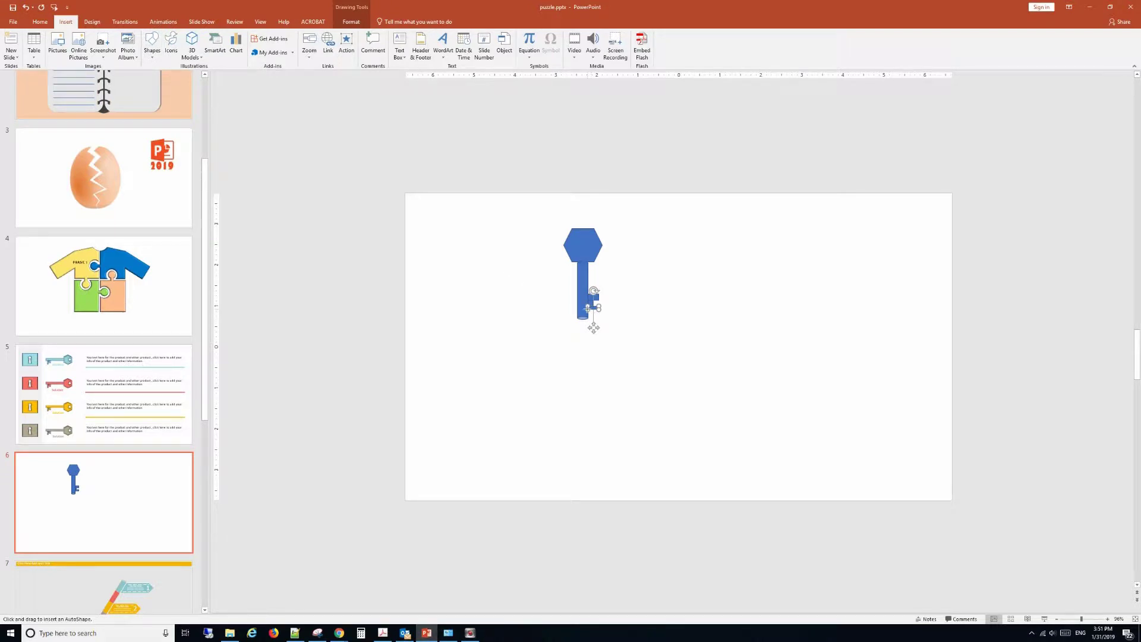
left_click_drag(587, 308, 592, 314)
left_click_drag(593, 314, 593, 316)
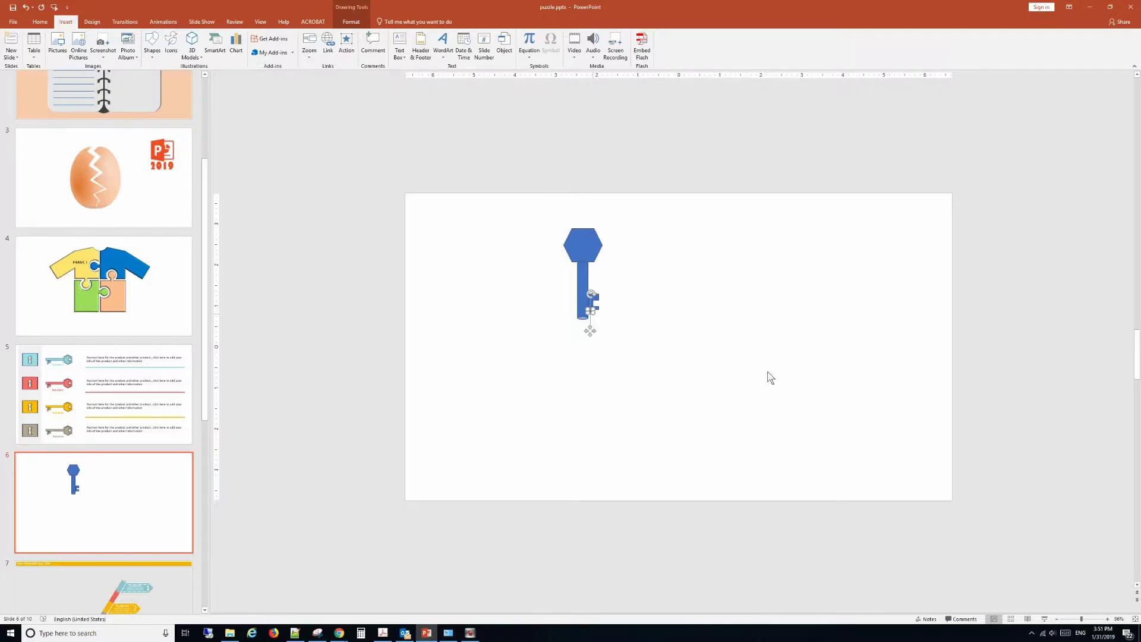
Zoom to 304% and resize the tiny tooth so it sits lower, stepping the bit
left_click(1097, 618)
scroll(837, 448, "up", 1)
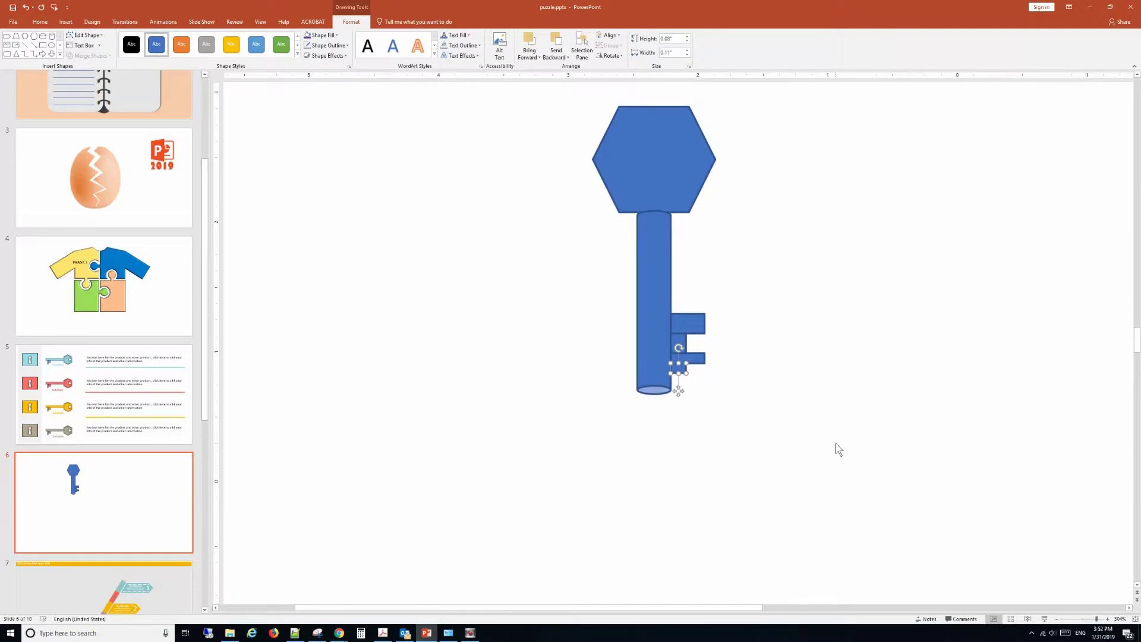
scroll(826, 443, "up", 1)
left_click(817, 434)
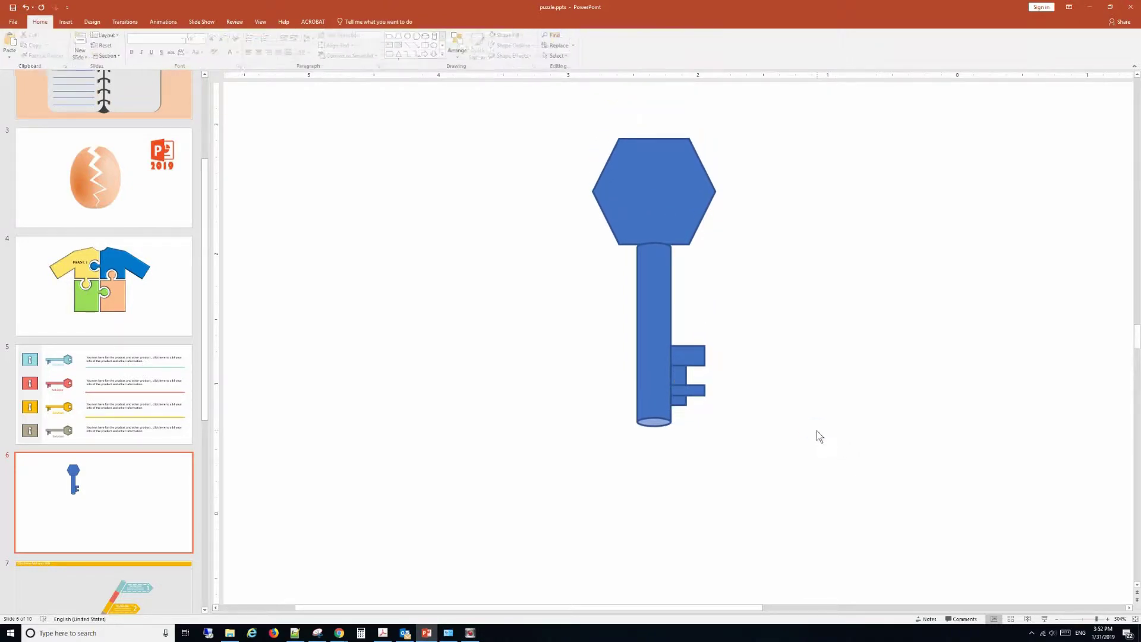
left_click(680, 399)
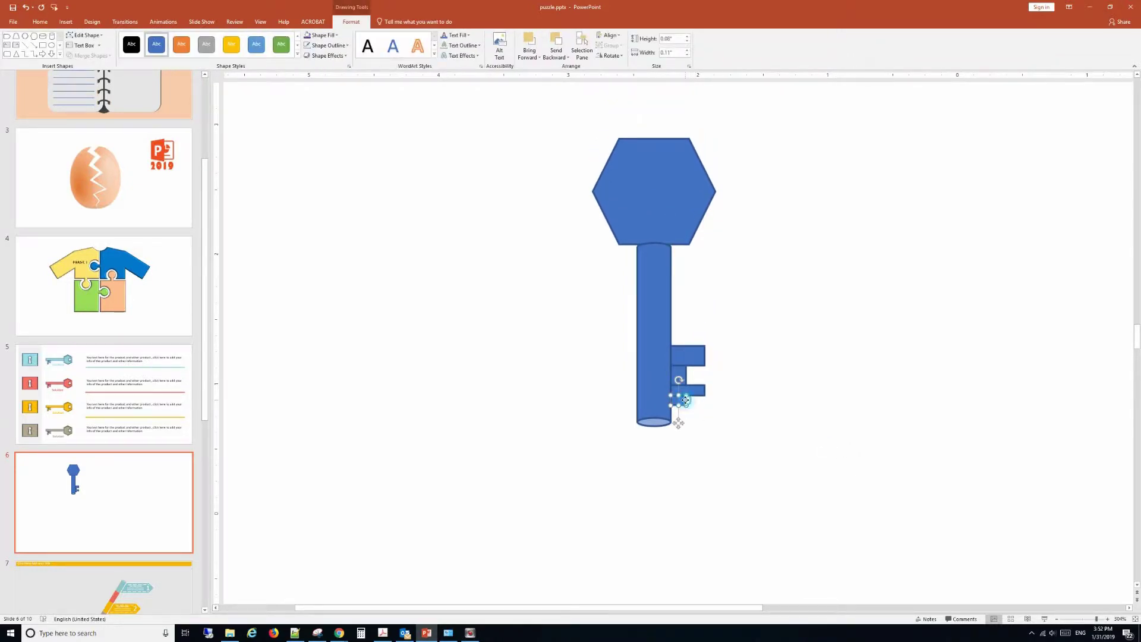
left_click_drag(686, 406, 691, 410)
left_click(789, 432)
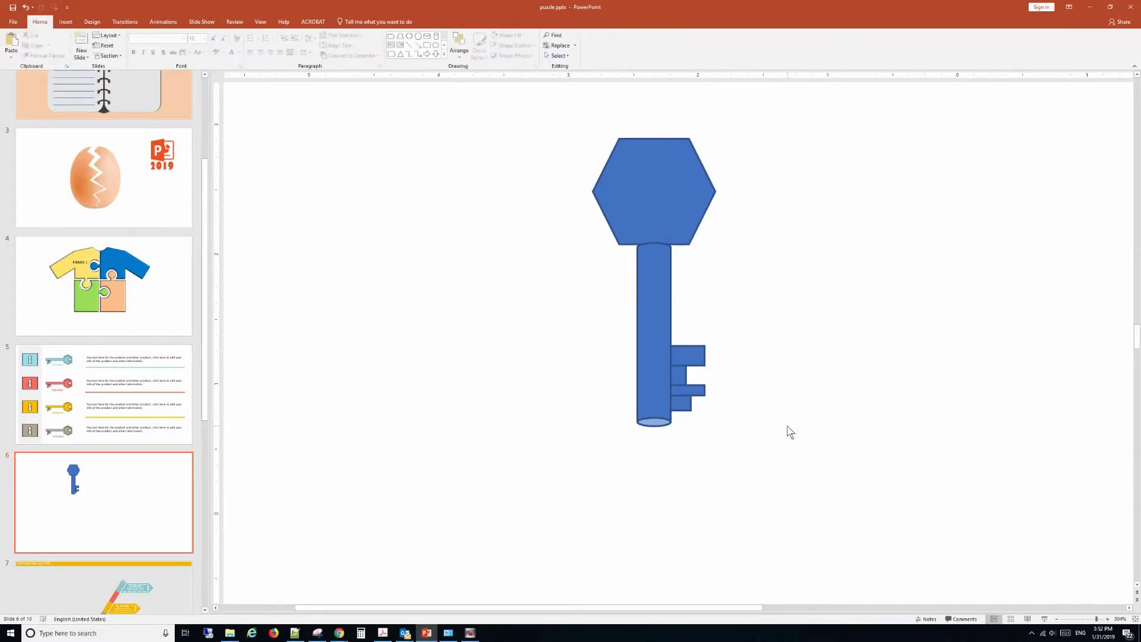
left_click(65, 22)
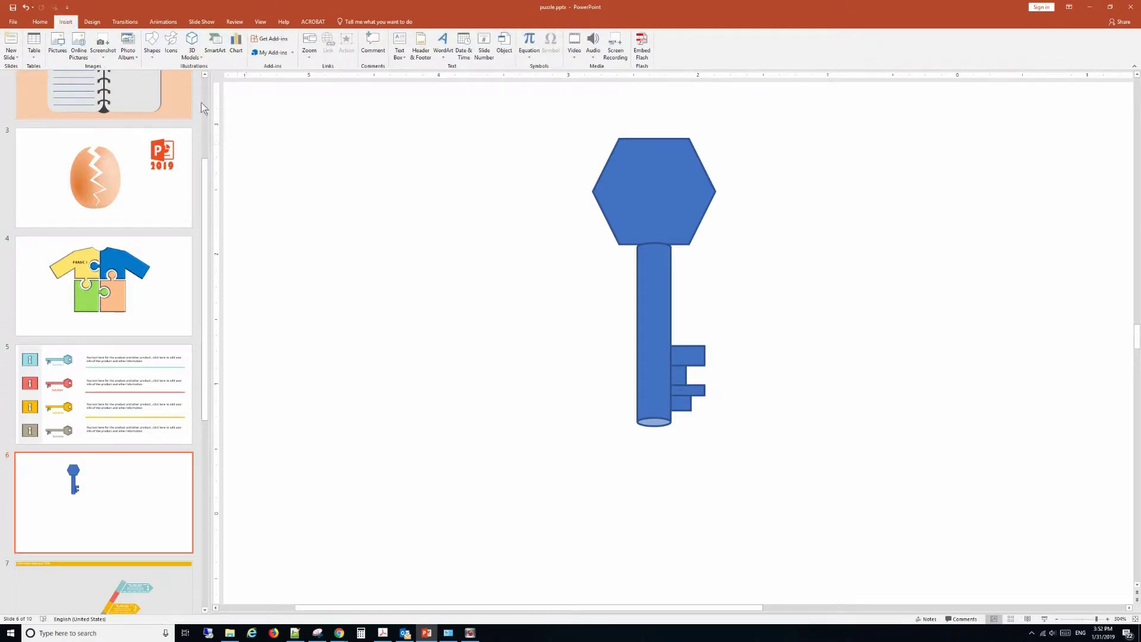
Draw a circle inside the hexagonal head for the keyhole
left_click(158, 53)
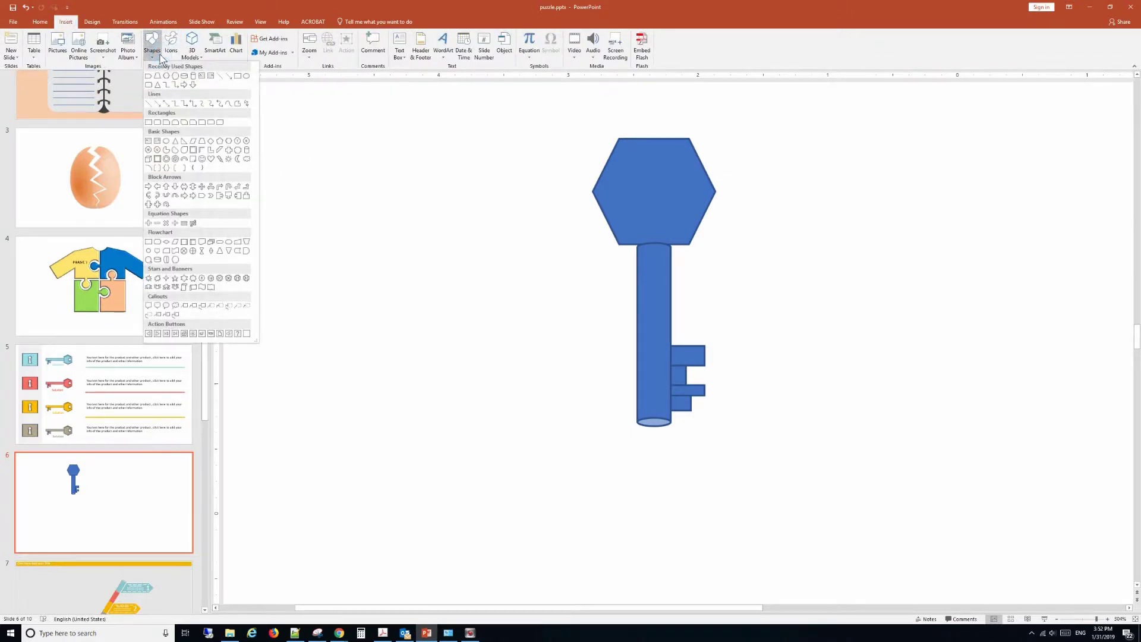
left_click(246, 75)
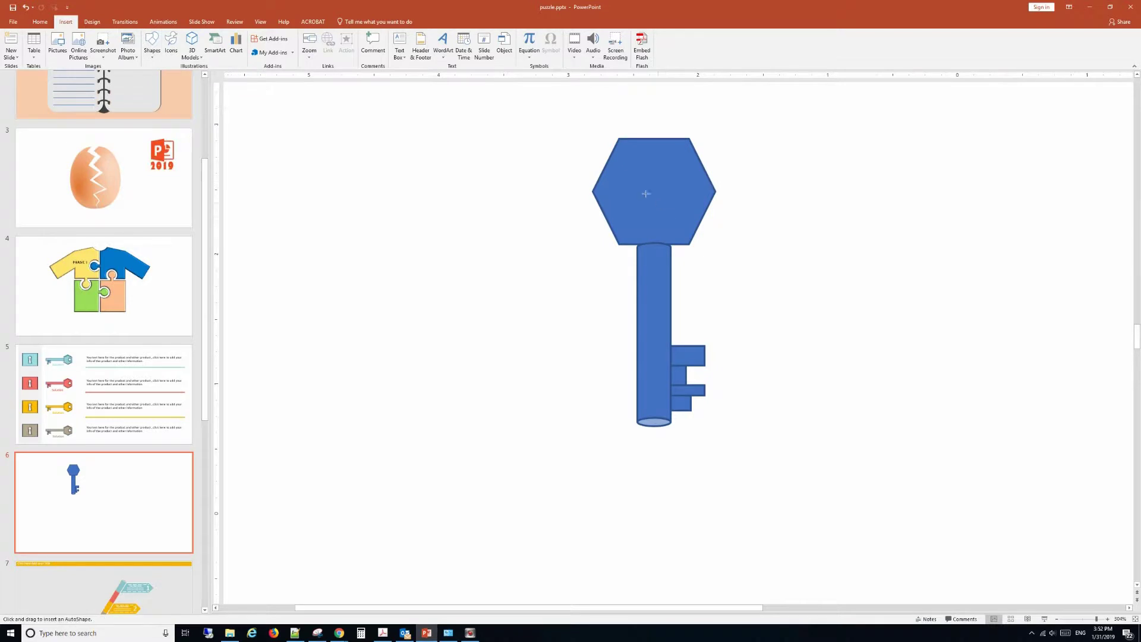
left_click_drag(638, 165, 667, 186)
left_click_drag(674, 191, 657, 177)
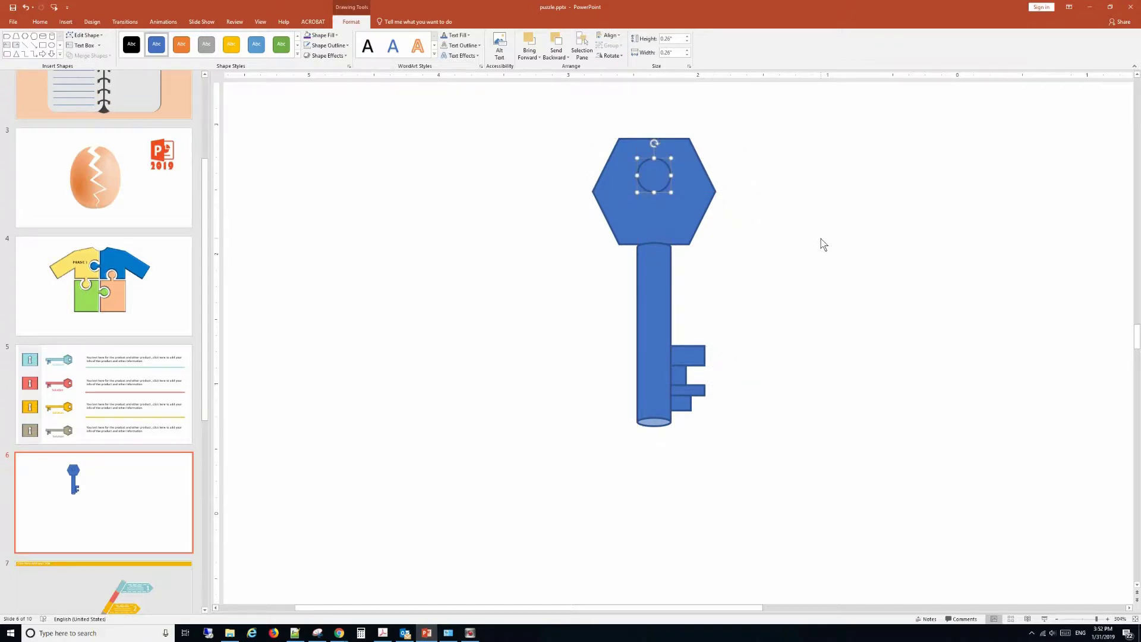
Subtract the circle from the hexagon with Merge Shapes to punch the hole
left_click(683, 216)
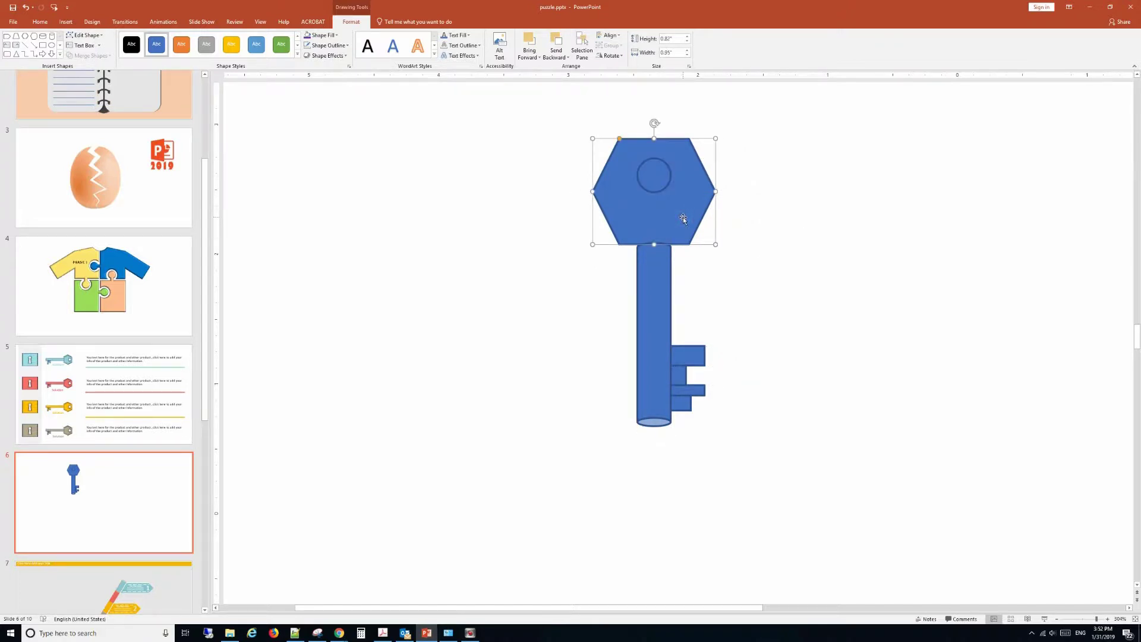
left_click(656, 174, "shift")
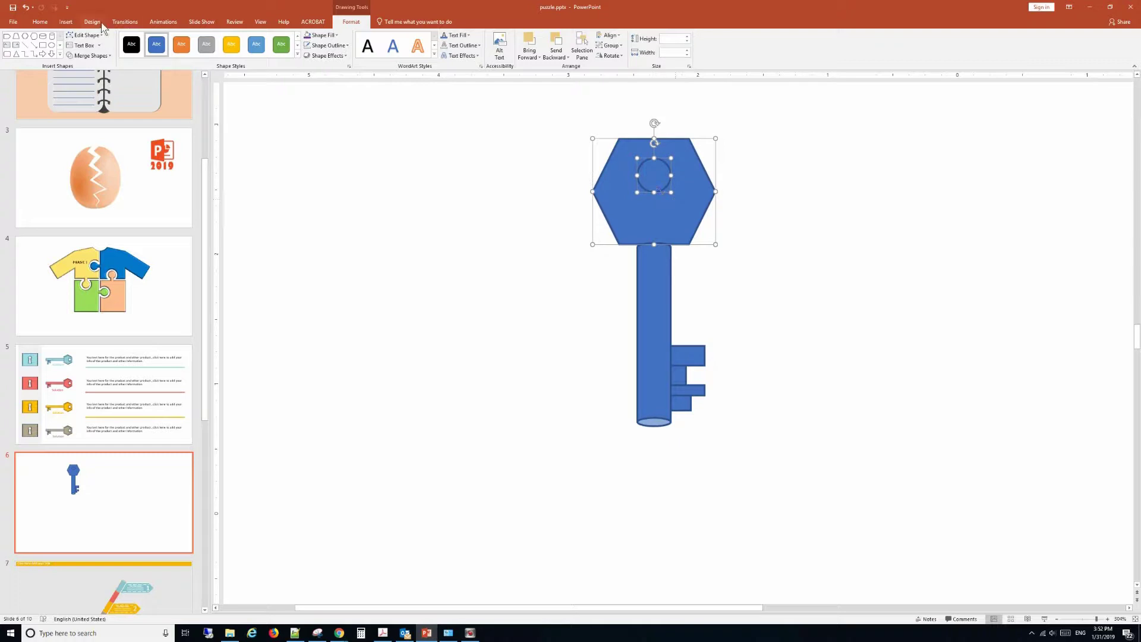
left_click(105, 56)
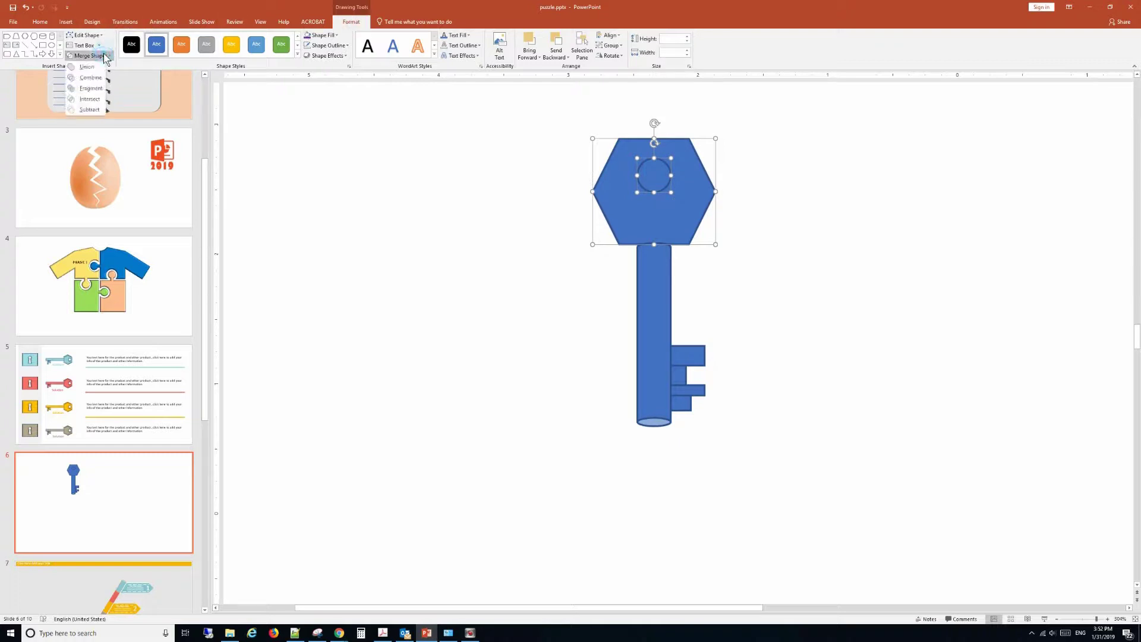
left_click(89, 109)
left_click(770, 330)
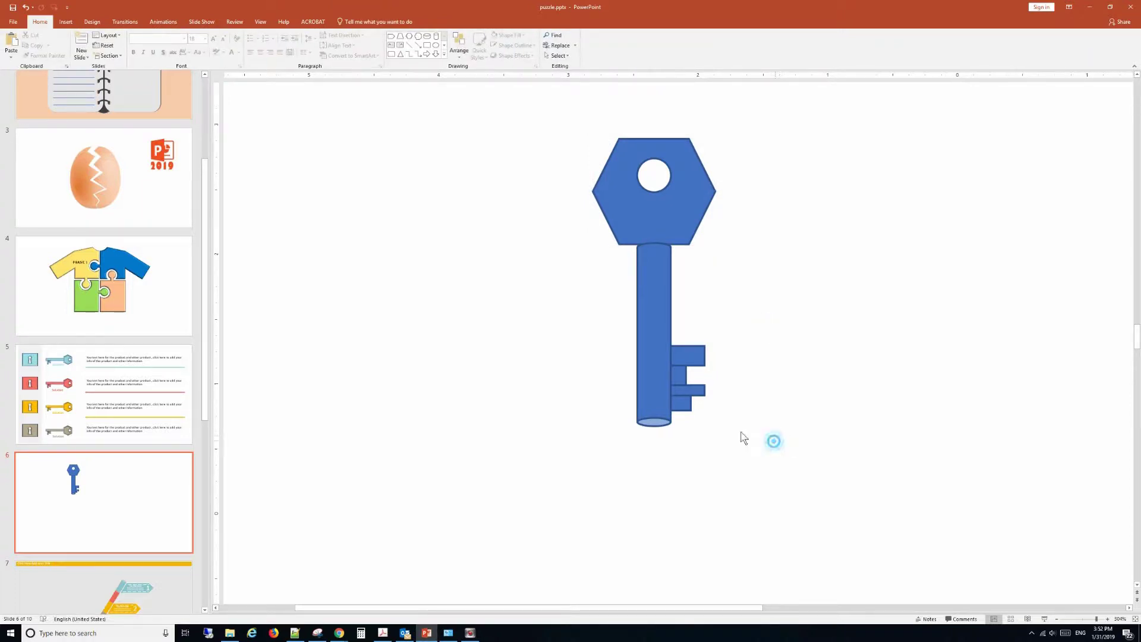
Select all the key's pieces and group them into one object
left_click_drag(775, 440, 522, 107)
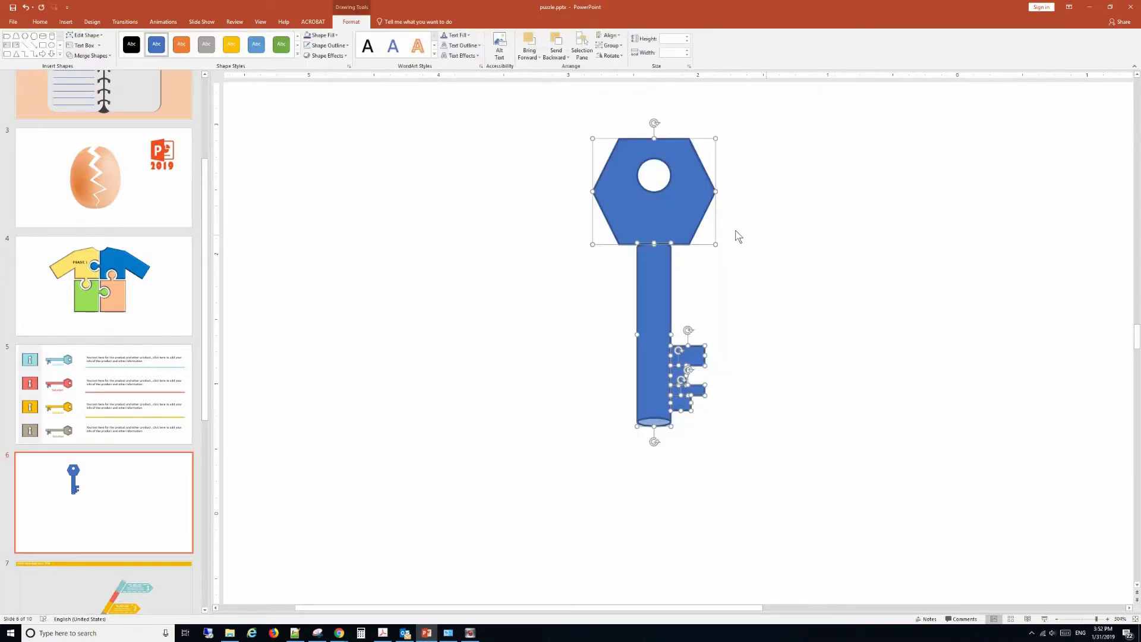
right_click(707, 228)
mouse_move(740, 257)
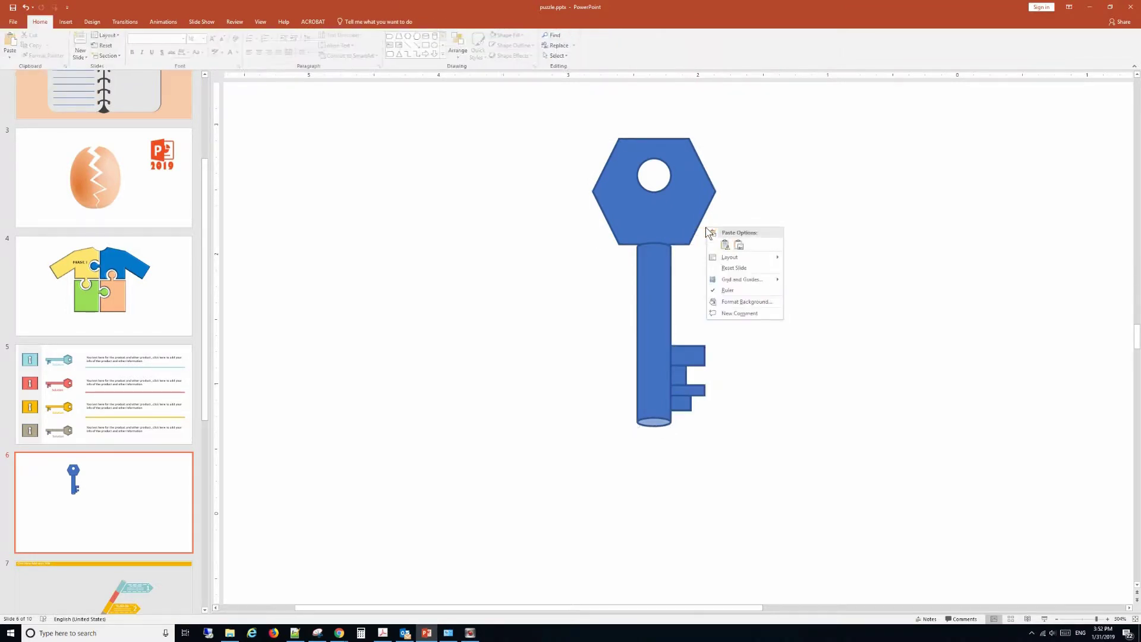
left_click(758, 404)
left_click_drag(835, 475, 510, 90)
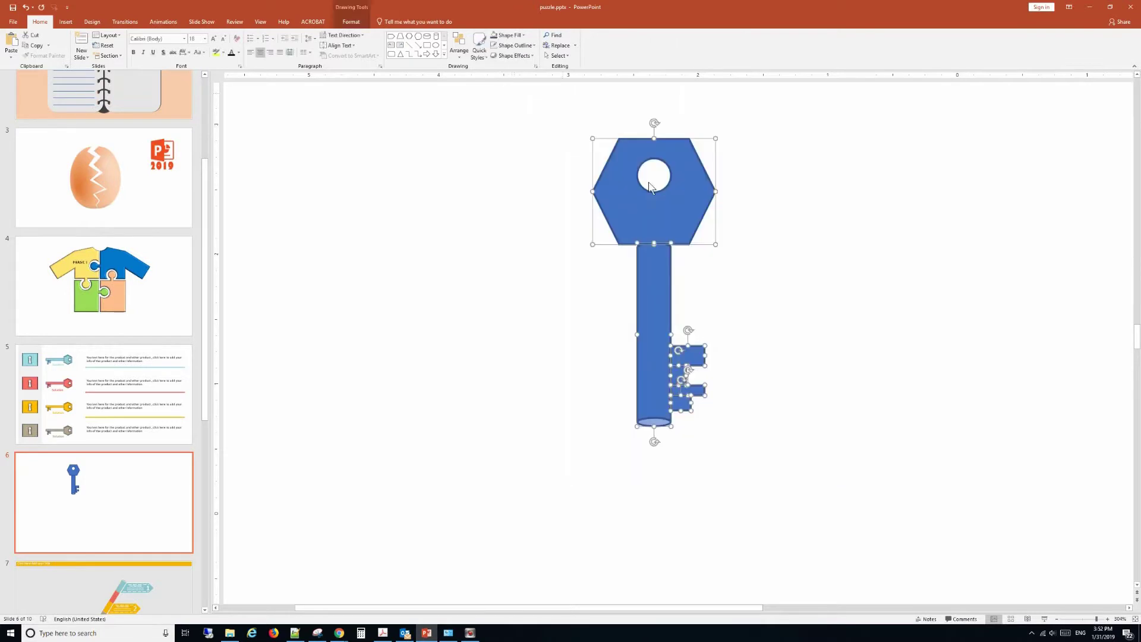
right_click(633, 202)
mouse_move(659, 253)
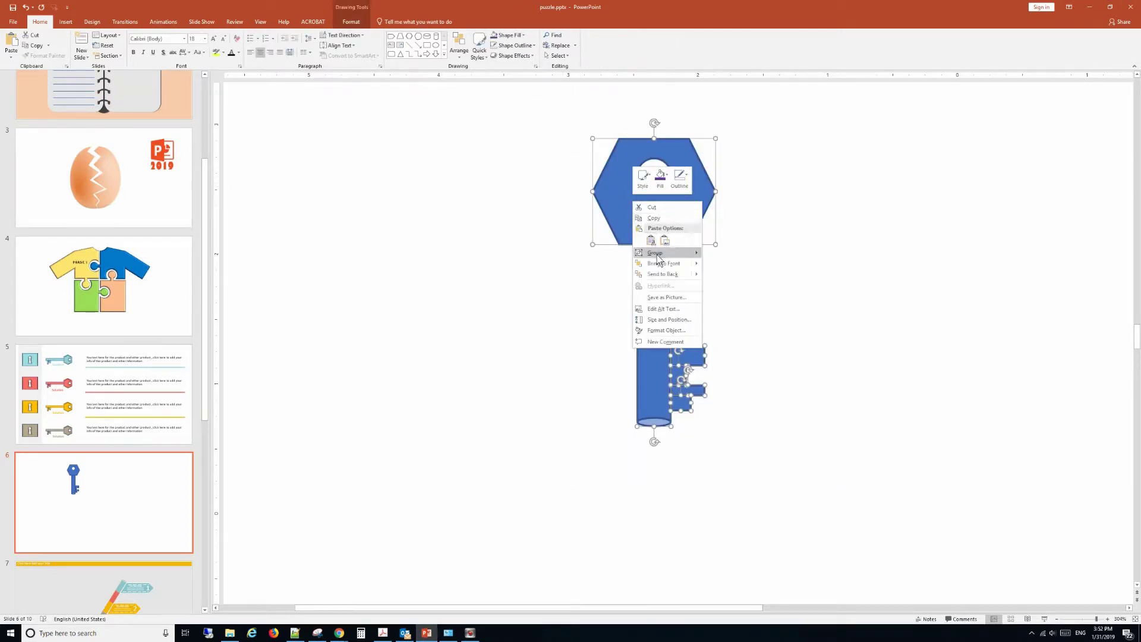
left_click(722, 254)
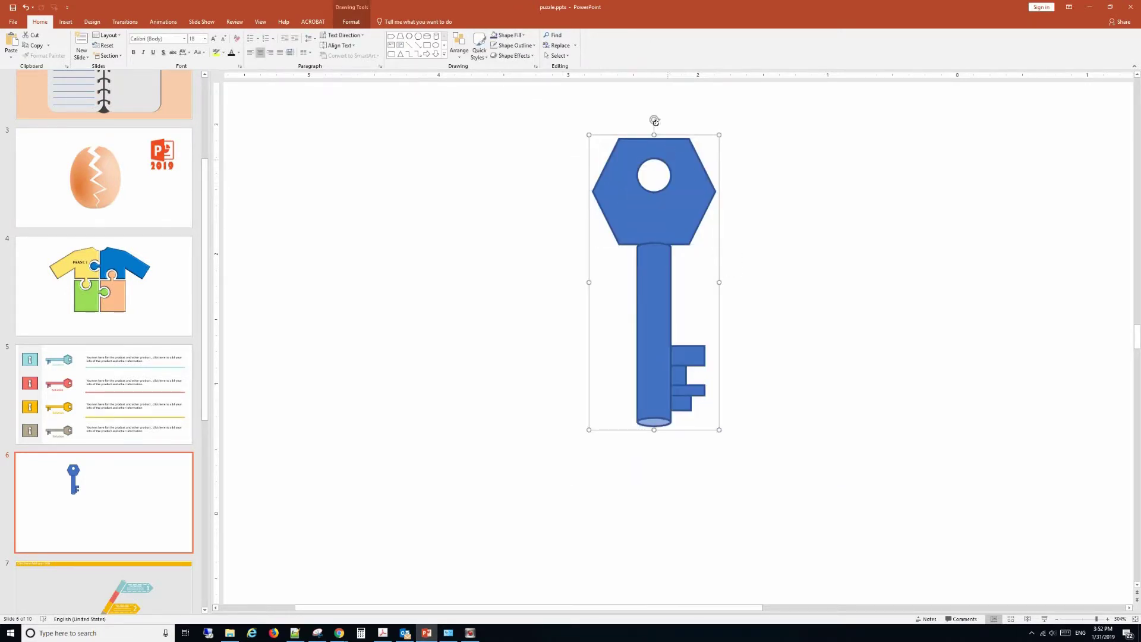
Rotate the key to lie horizontally and move it near the slide's upper left
left_click(351, 22)
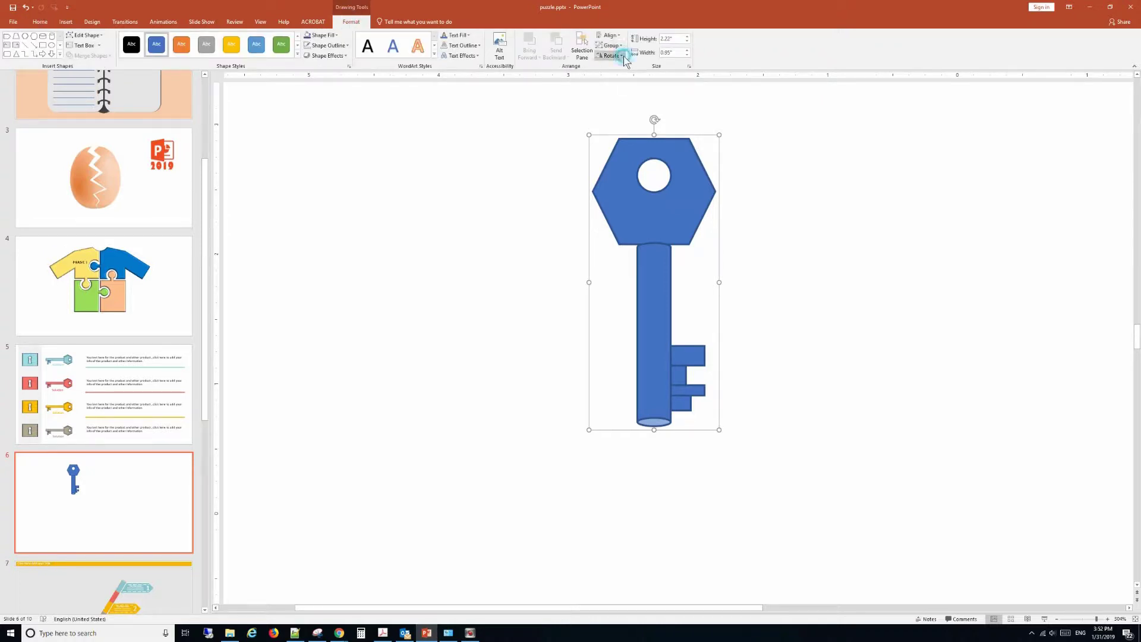
left_click(623, 56)
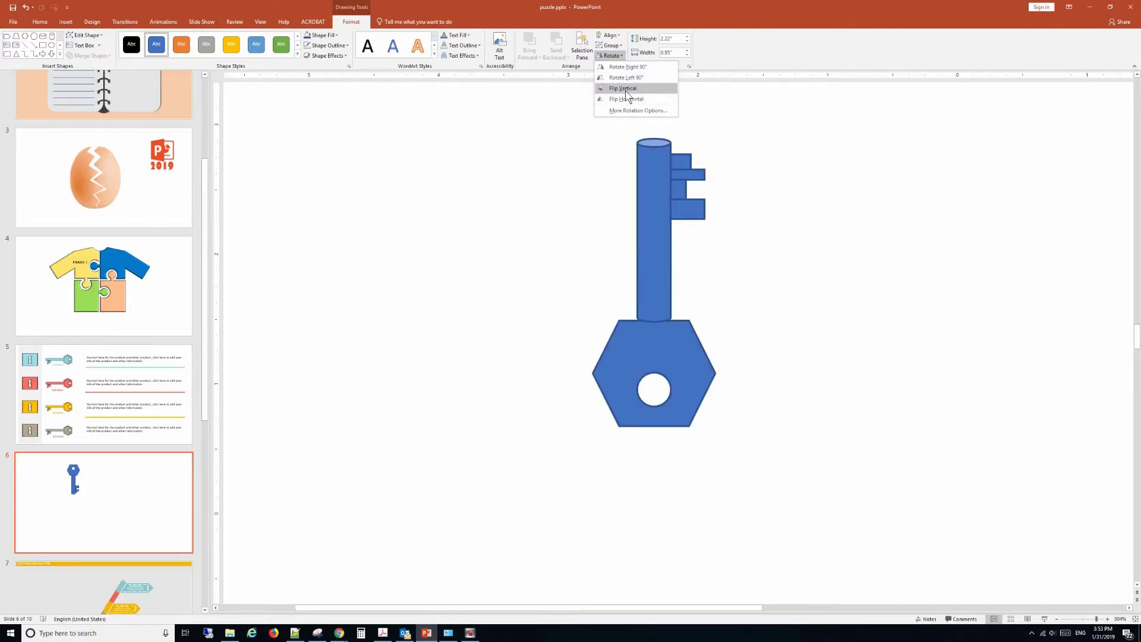
left_click(628, 66)
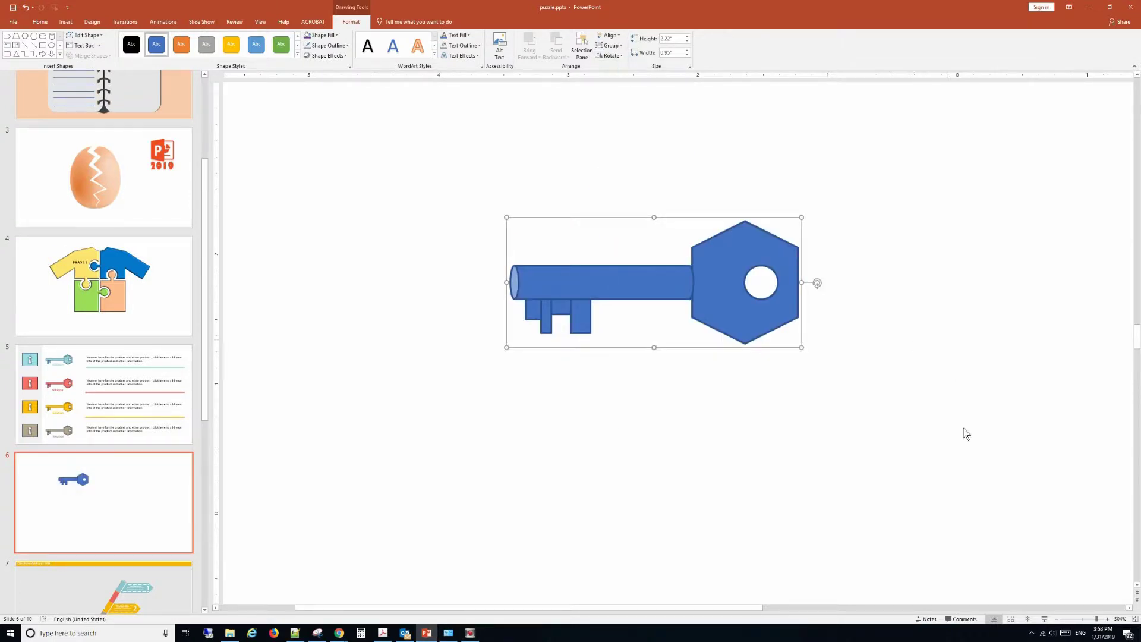
left_click(1082, 619)
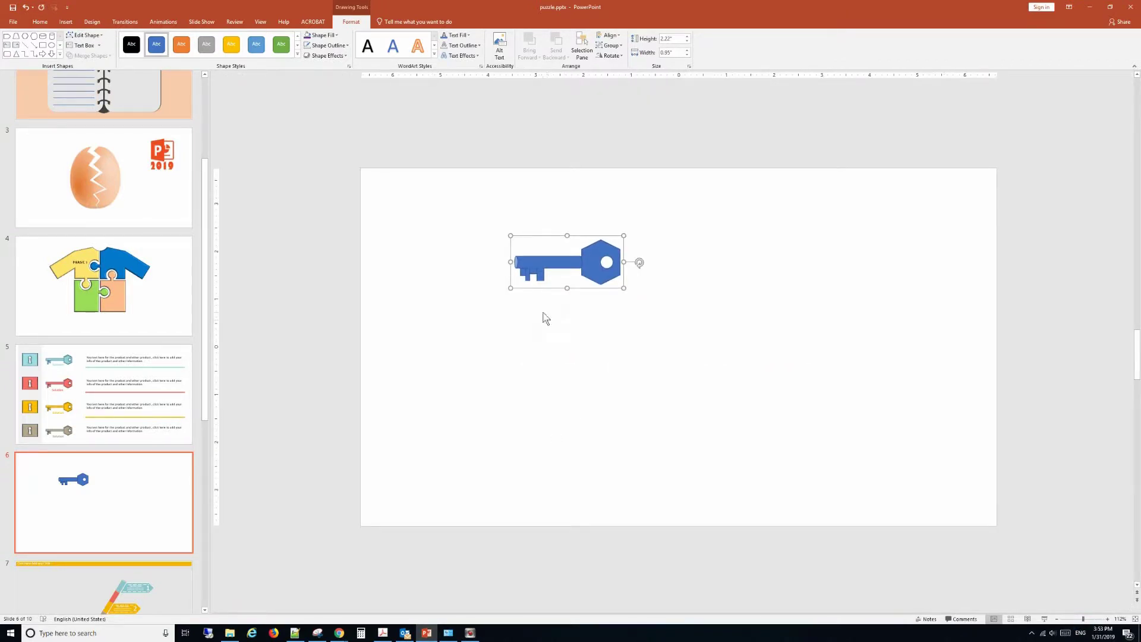
mouse_move(537, 257)
left_mouse_down()
mouse_move(469, 213)
mouse_move(489, 215)
left_mouse_up()
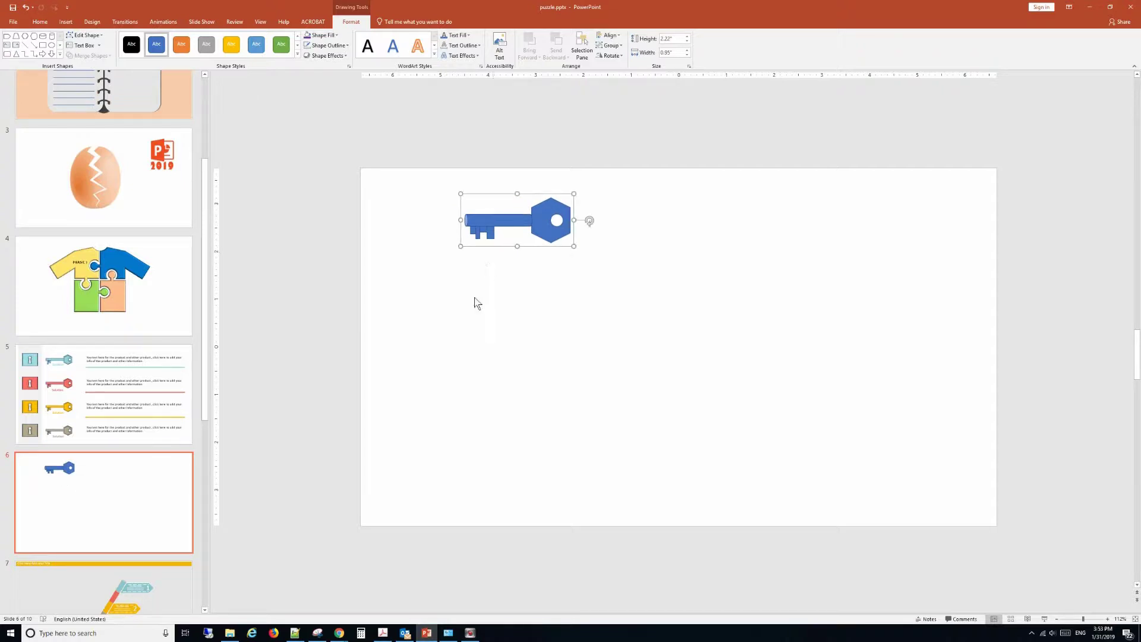
left_click(473, 315)
left_click(65, 24)
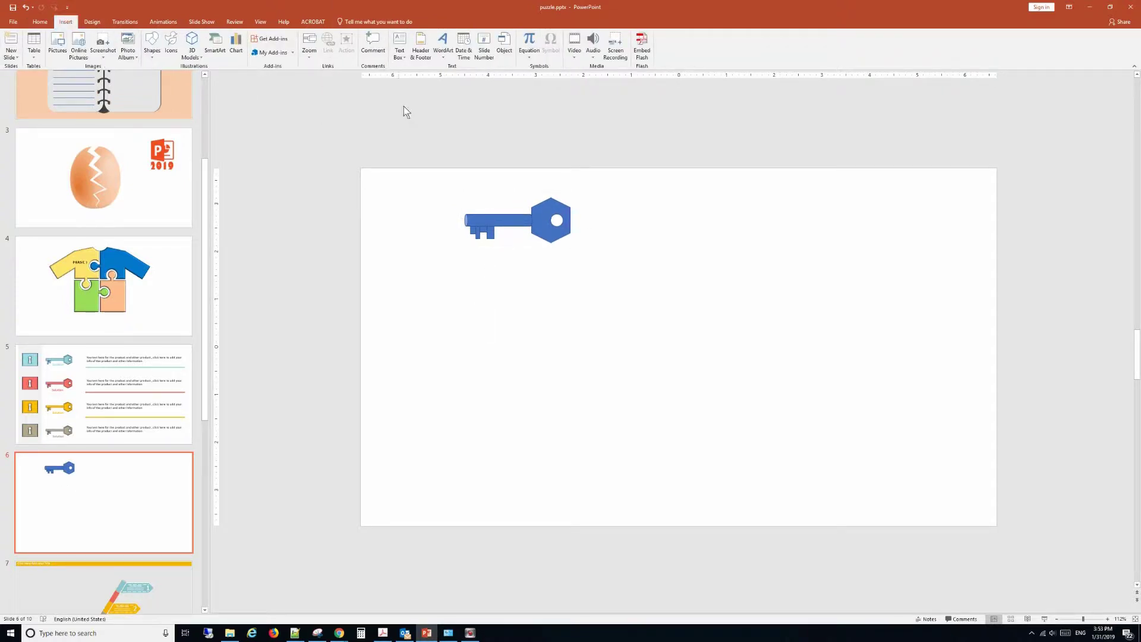
Draw a tall rectangle down the slide's left edge with no outline and light grey fill
left_click(152, 45)
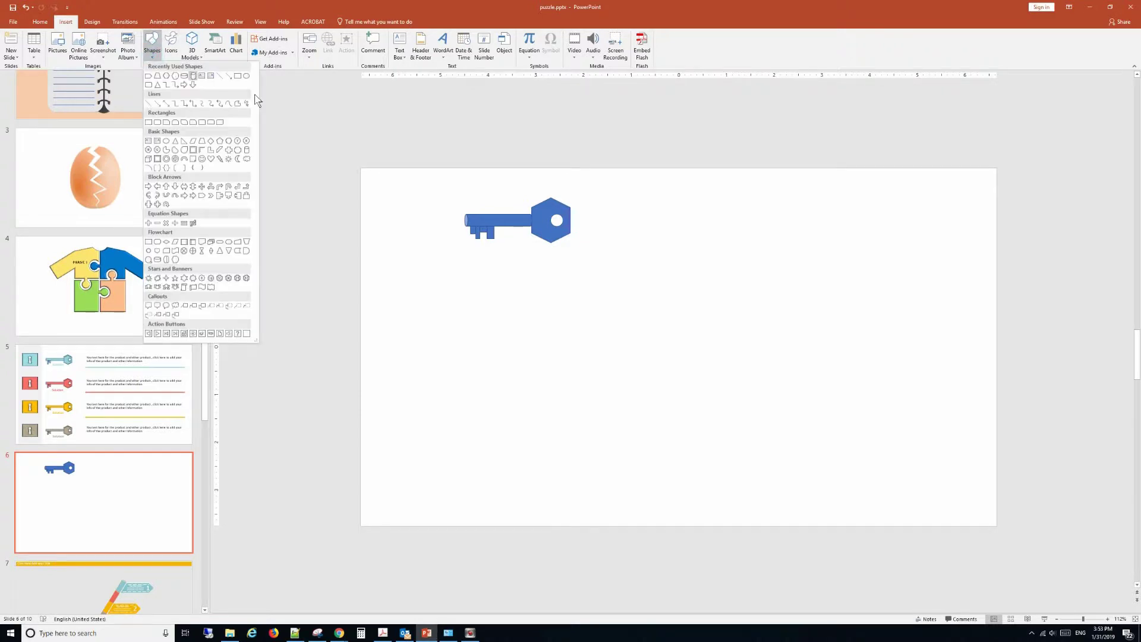
left_click(237, 76)
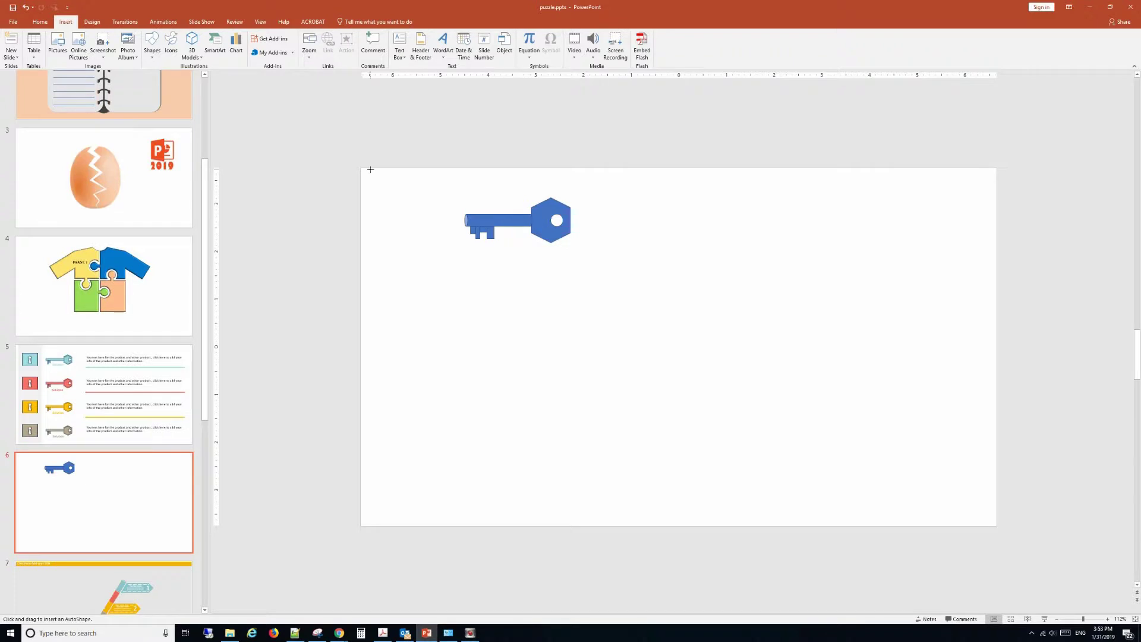
mouse_move(370, 168)
left_mouse_down()
mouse_move(440, 523)
mouse_move(452, 525)
left_mouse_up()
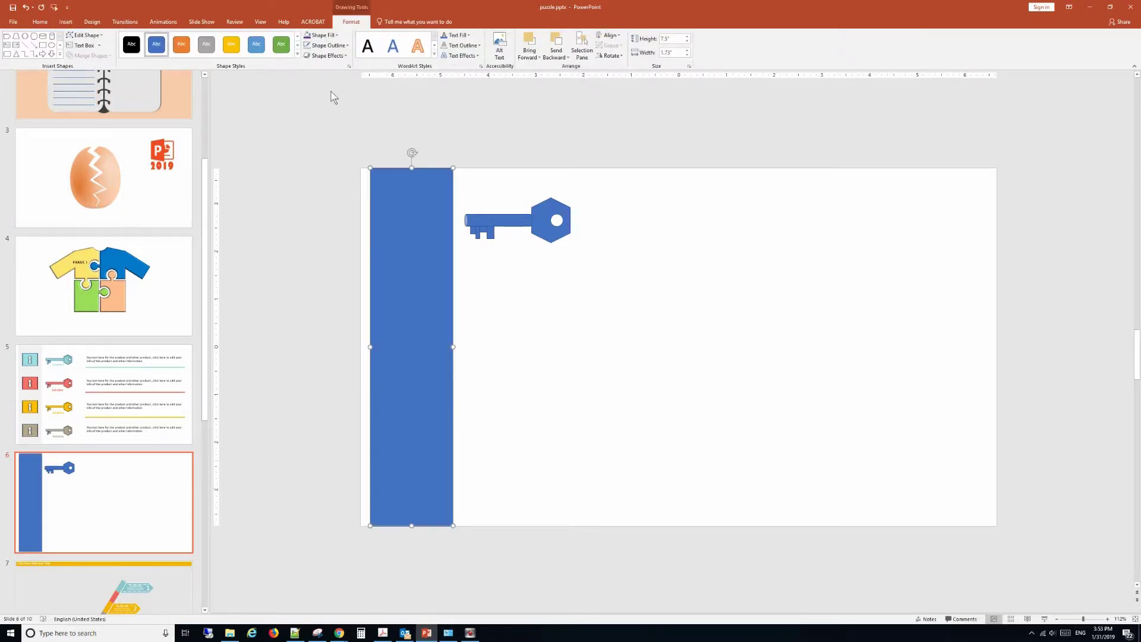
left_click(328, 45)
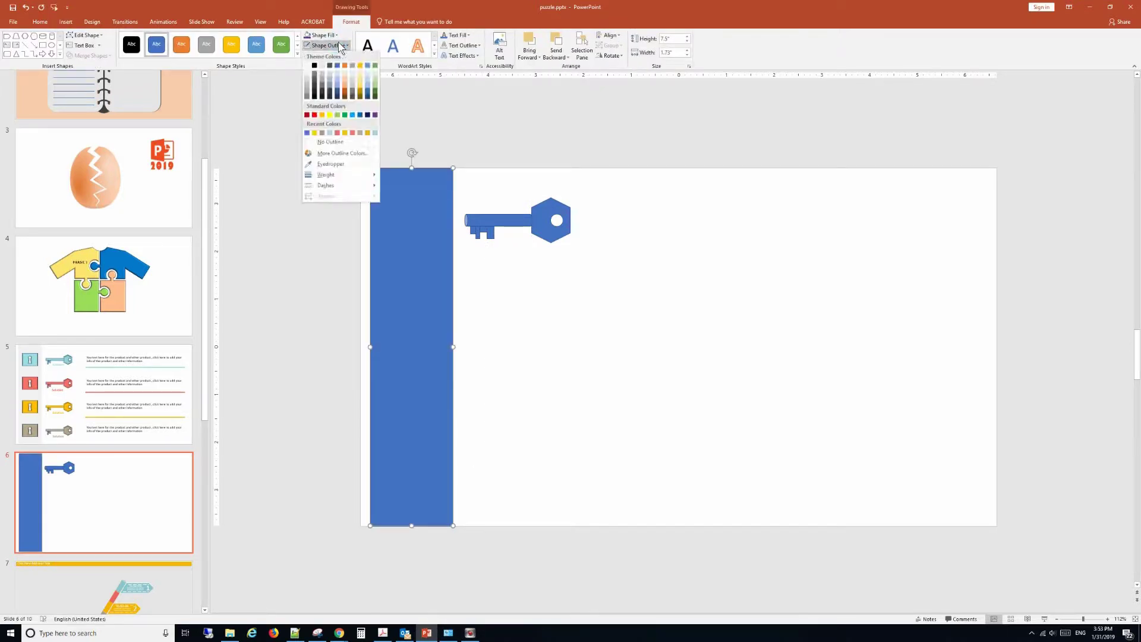
left_click(330, 142)
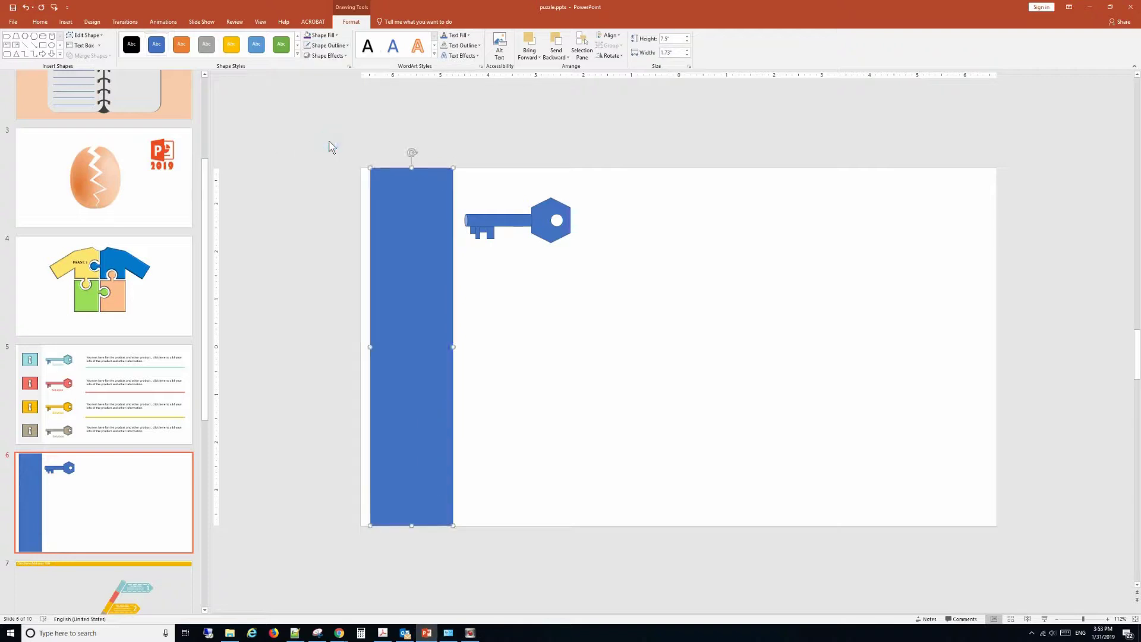
left_click(321, 35)
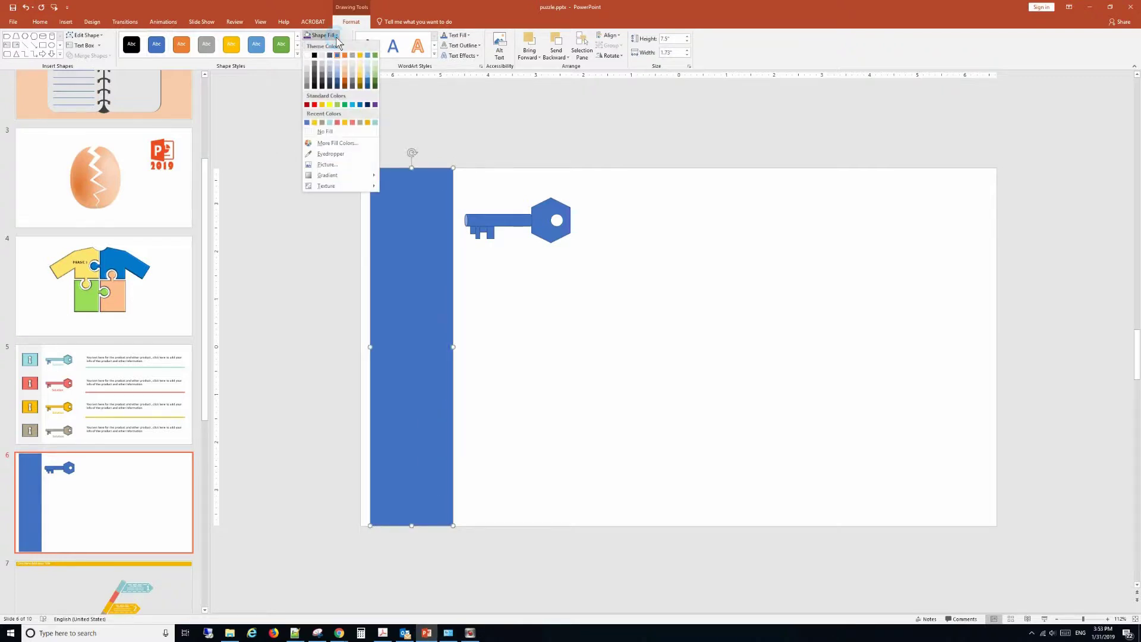
left_click(308, 70)
left_click(486, 252)
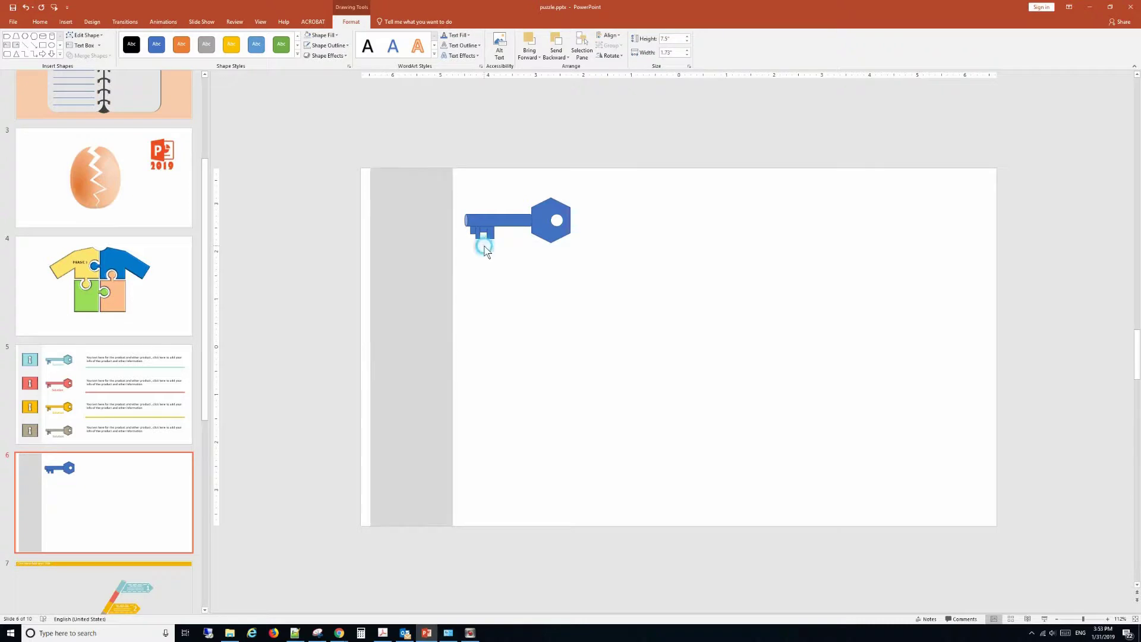
left_click(71, 22)
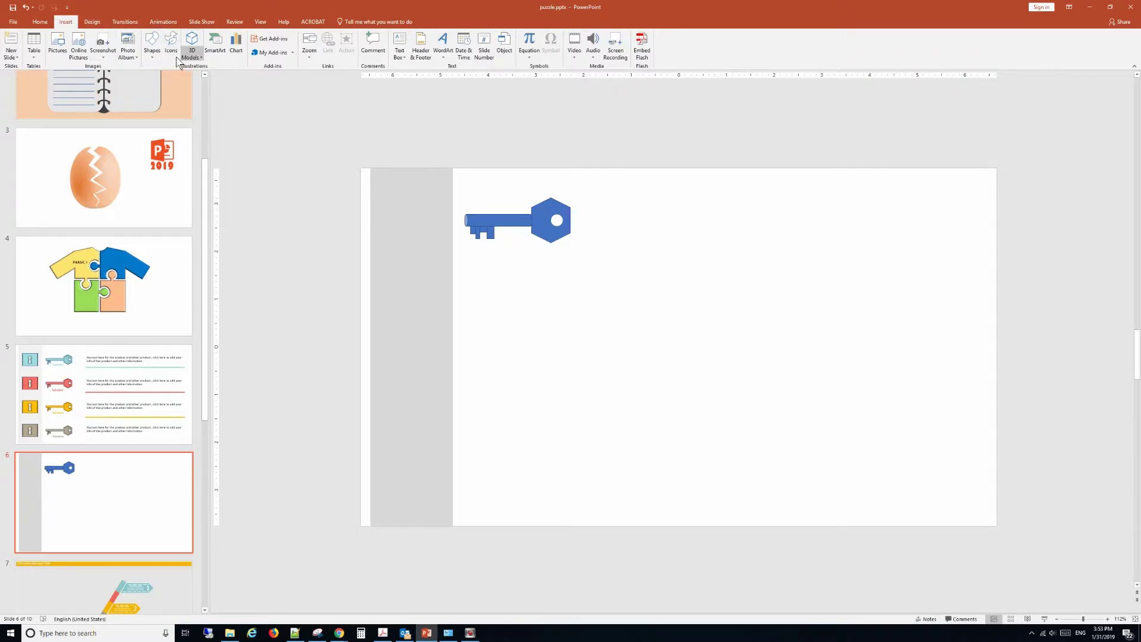
Draw a 0.86" × 1.13" rectangle in the grey strip, aligned level with the key
left_click(153, 43)
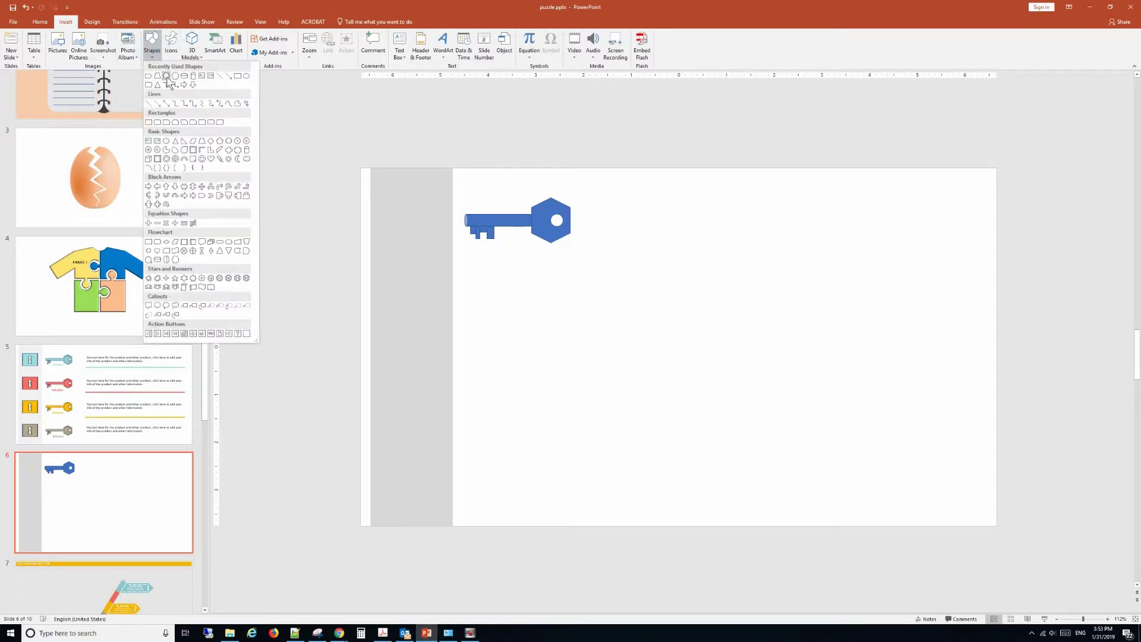
left_click(237, 76)
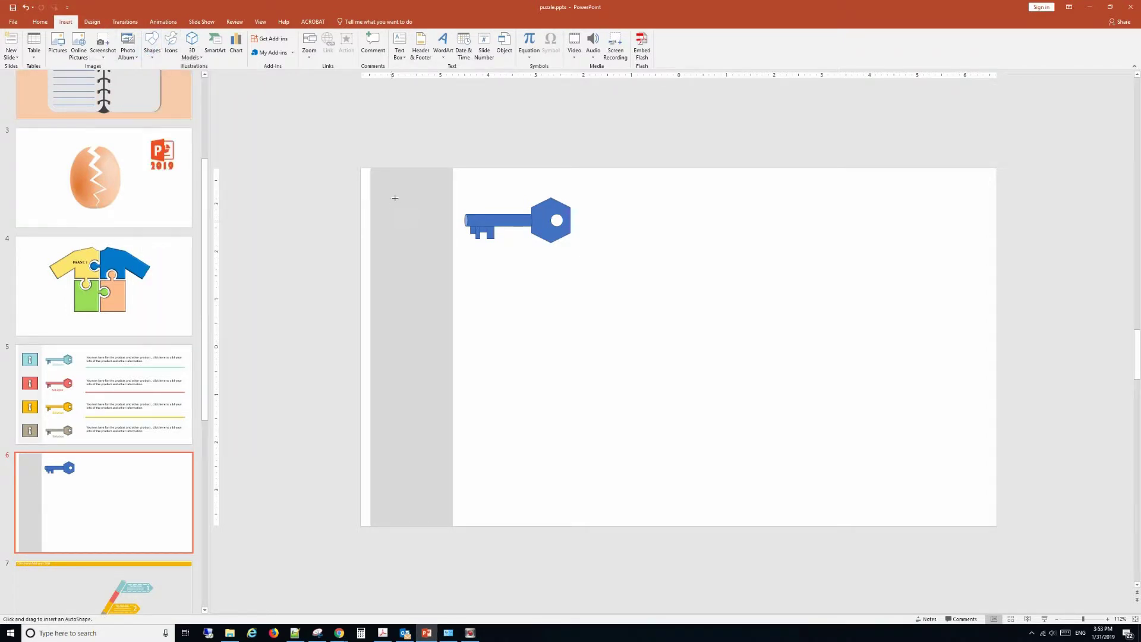
left_click_drag(394, 196, 444, 234)
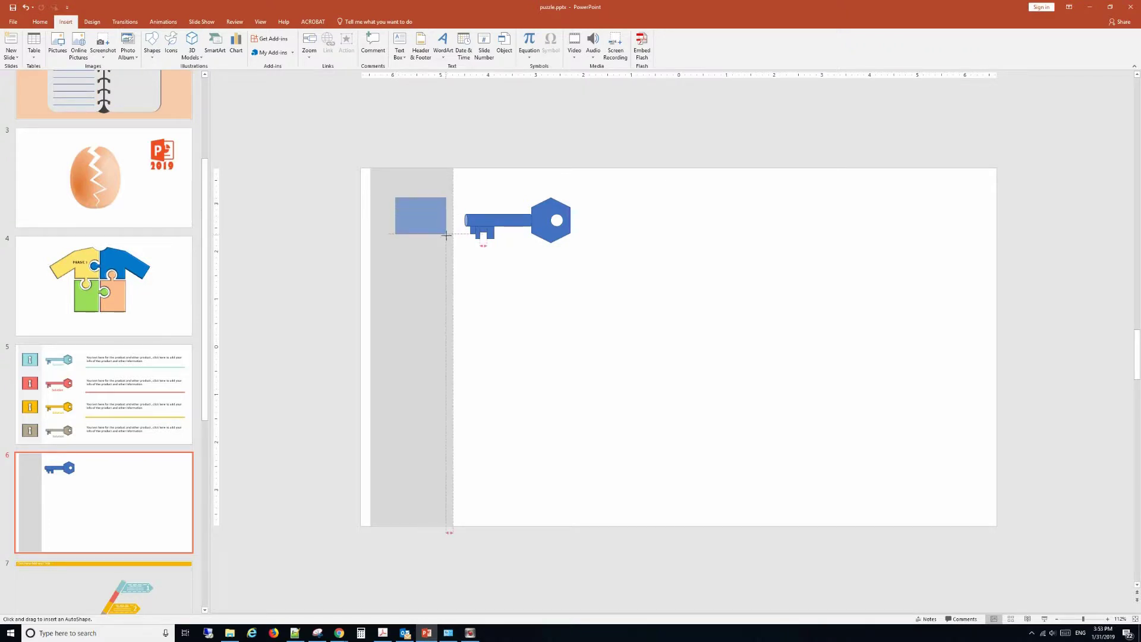
left_click_drag(443, 234, 449, 238)
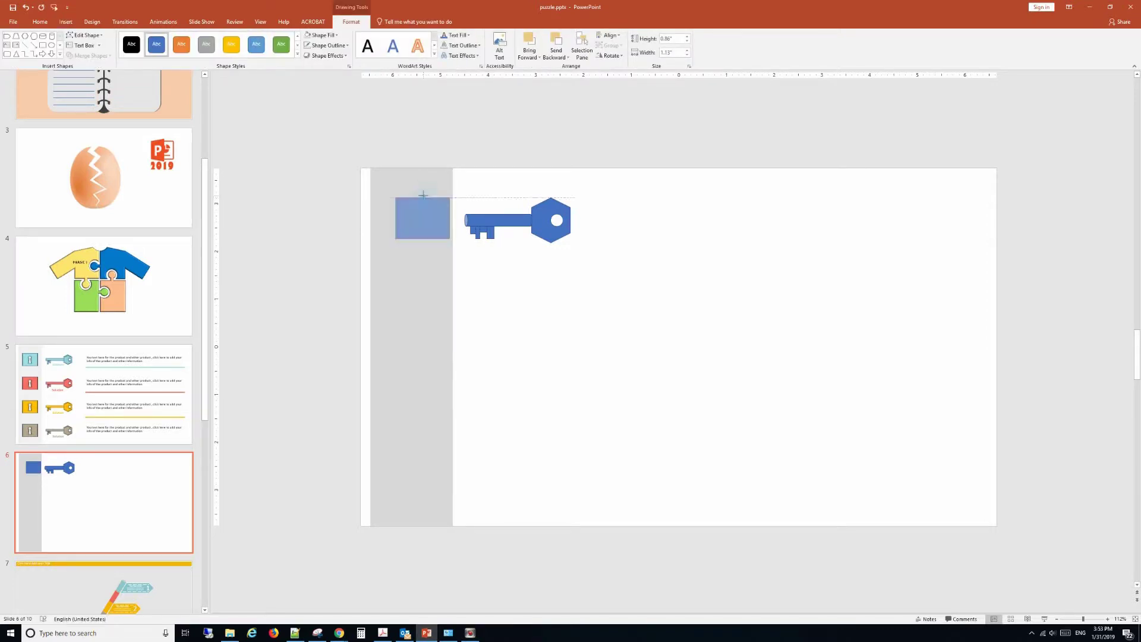
left_click_drag(420, 212, 407, 212)
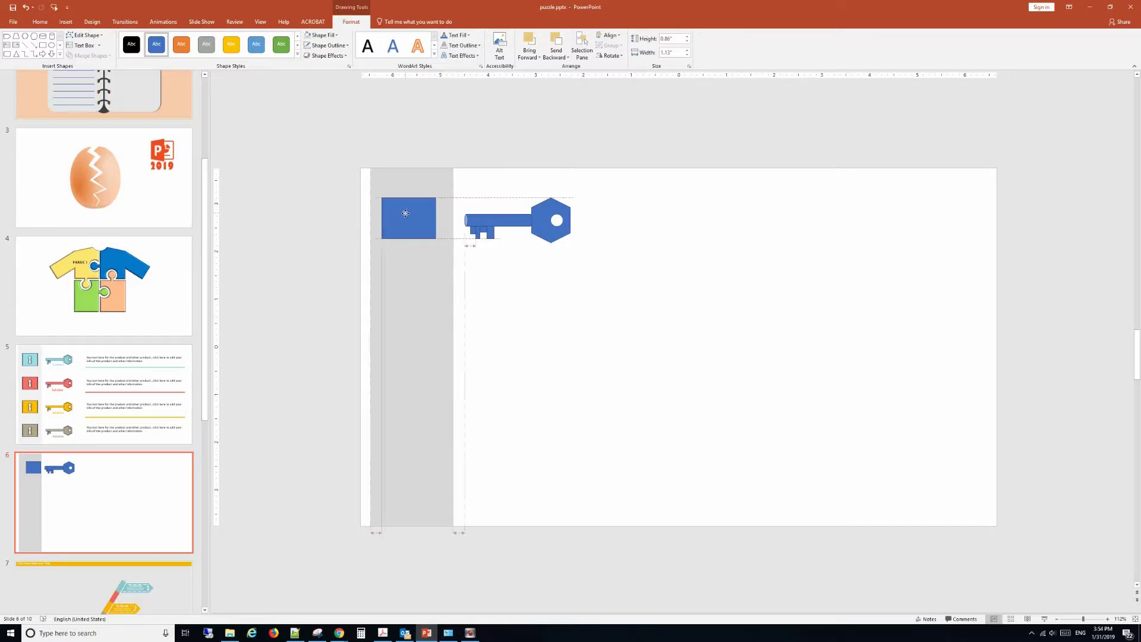
left_click_drag(408, 213, 407, 213)
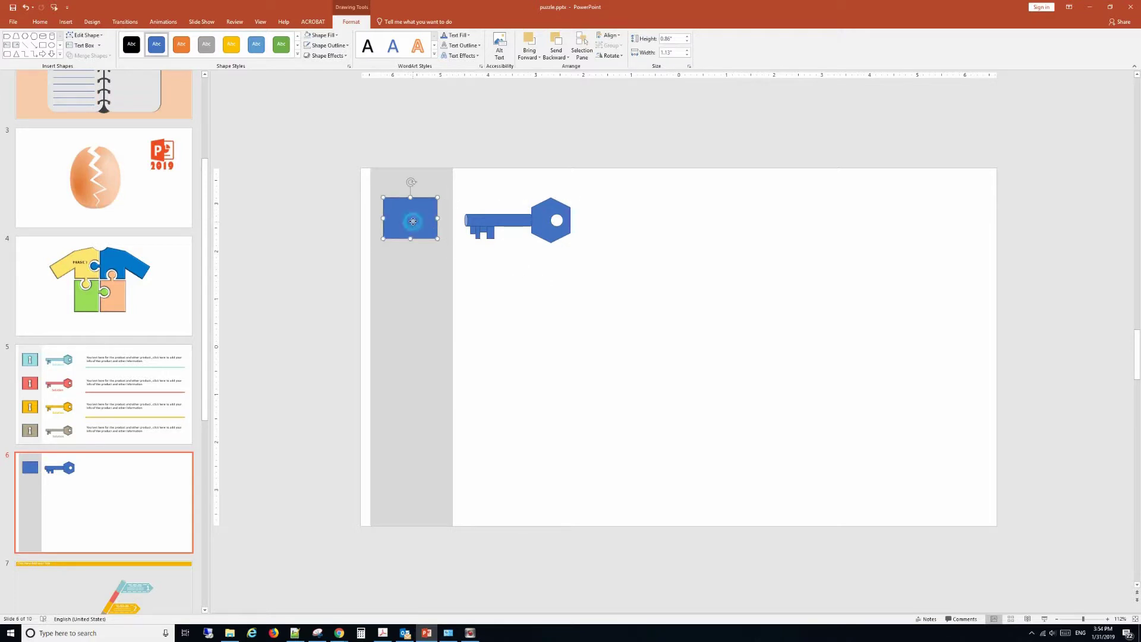
left_click_drag(415, 222, 408, 215)
left_click(539, 291)
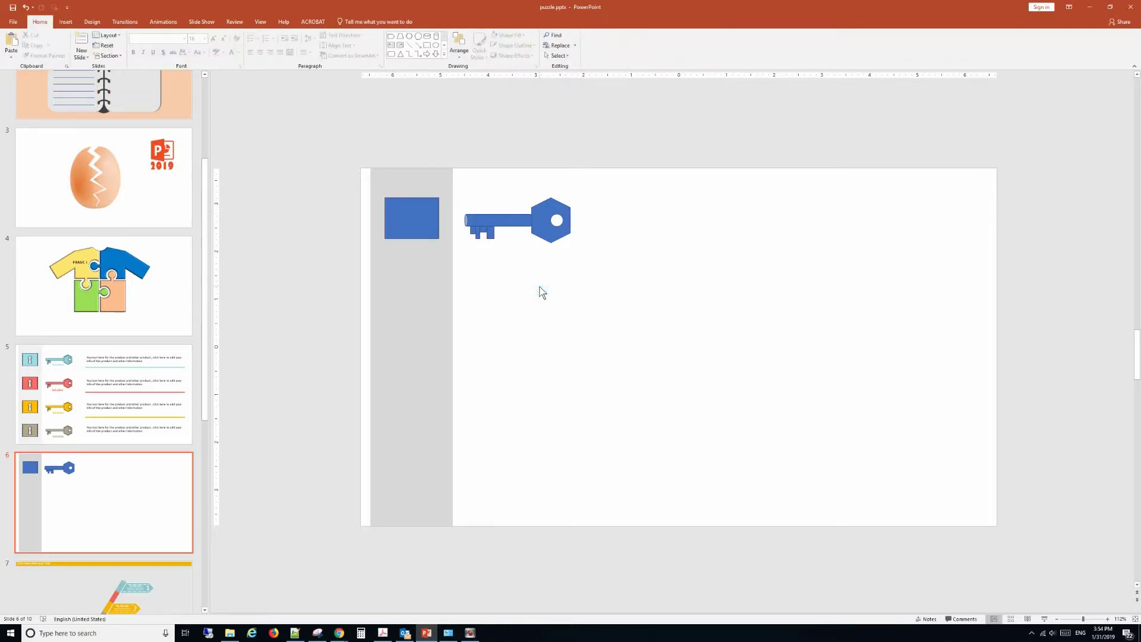
Zoom the slide to 268% and scroll up to the top of the strip
left_click(65, 22)
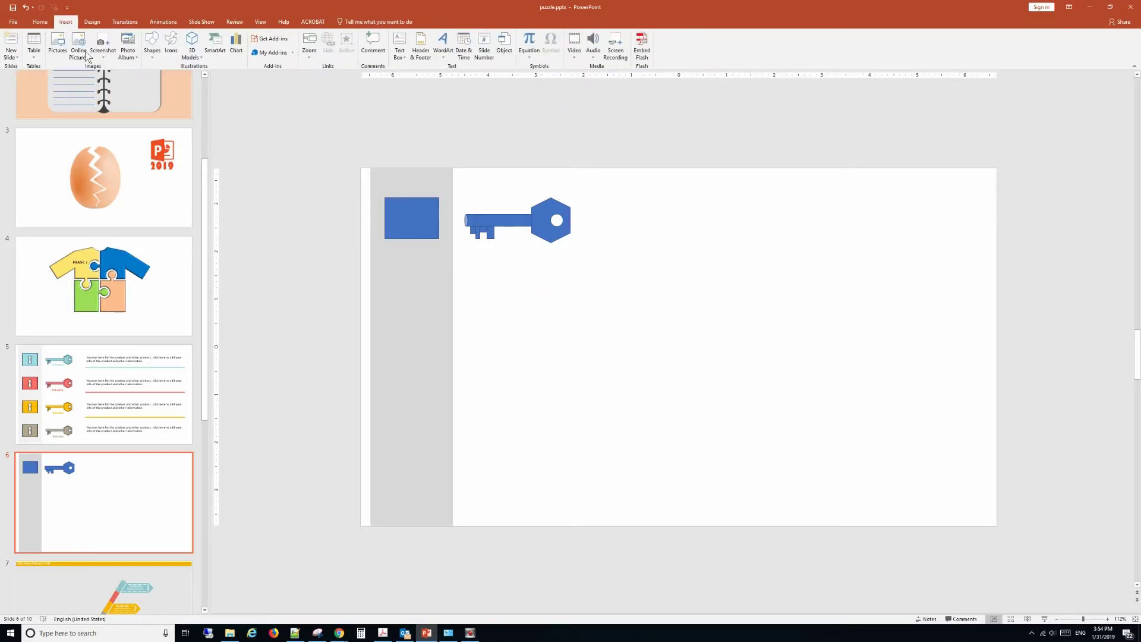
left_click(1094, 619)
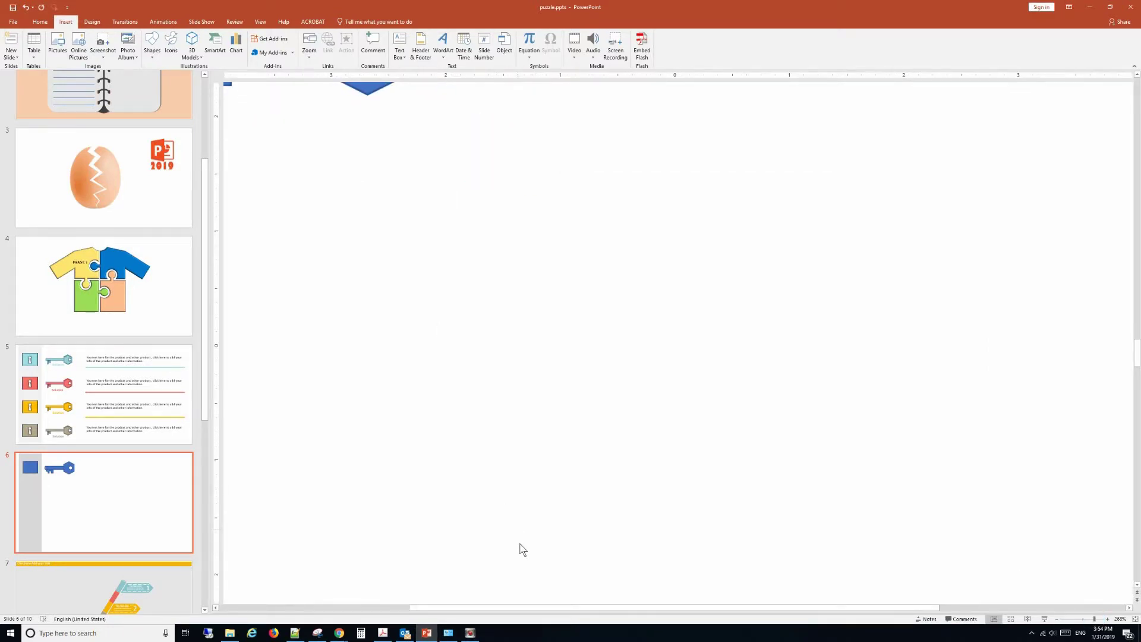
left_click_drag(419, 607, 232, 608)
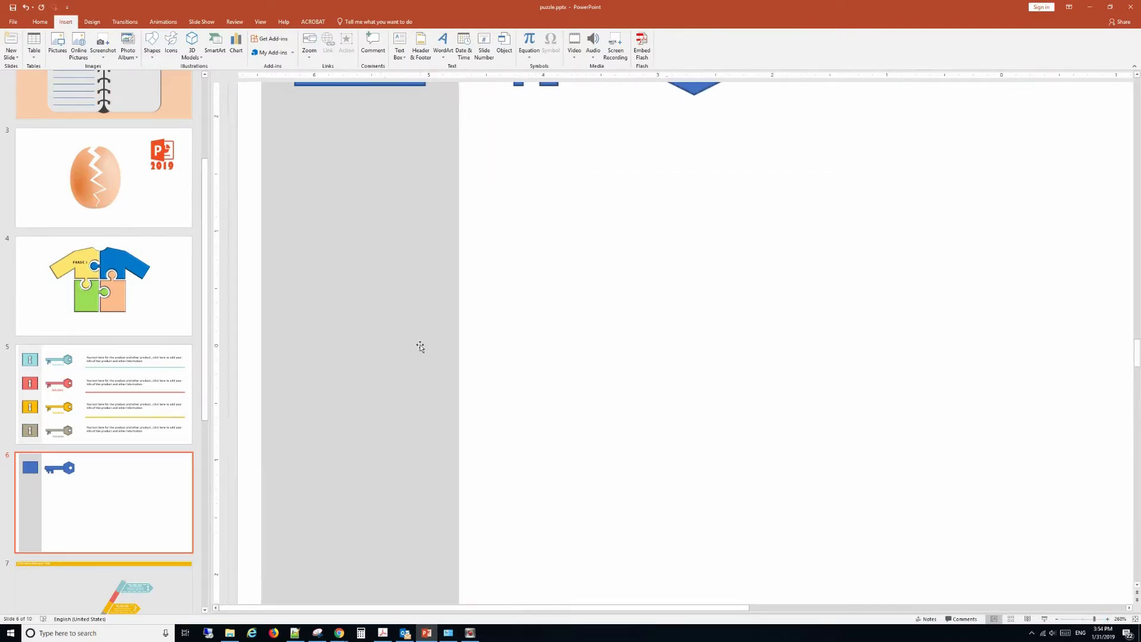
scroll(420, 346, "up", 2)
scroll(421, 346, "up", 3)
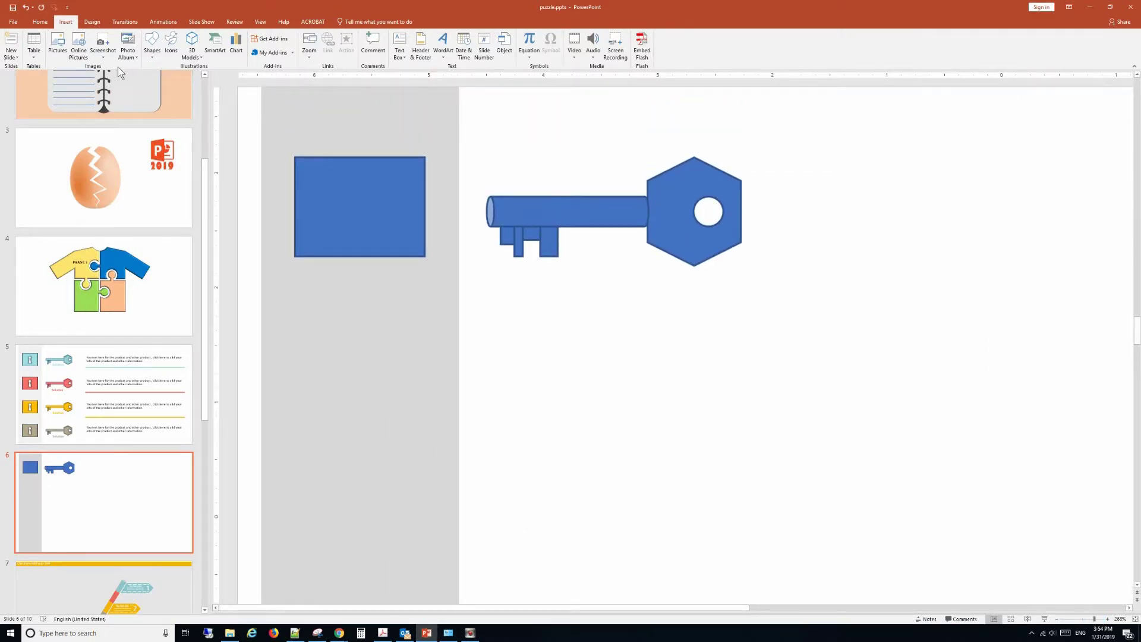
left_click(152, 47)
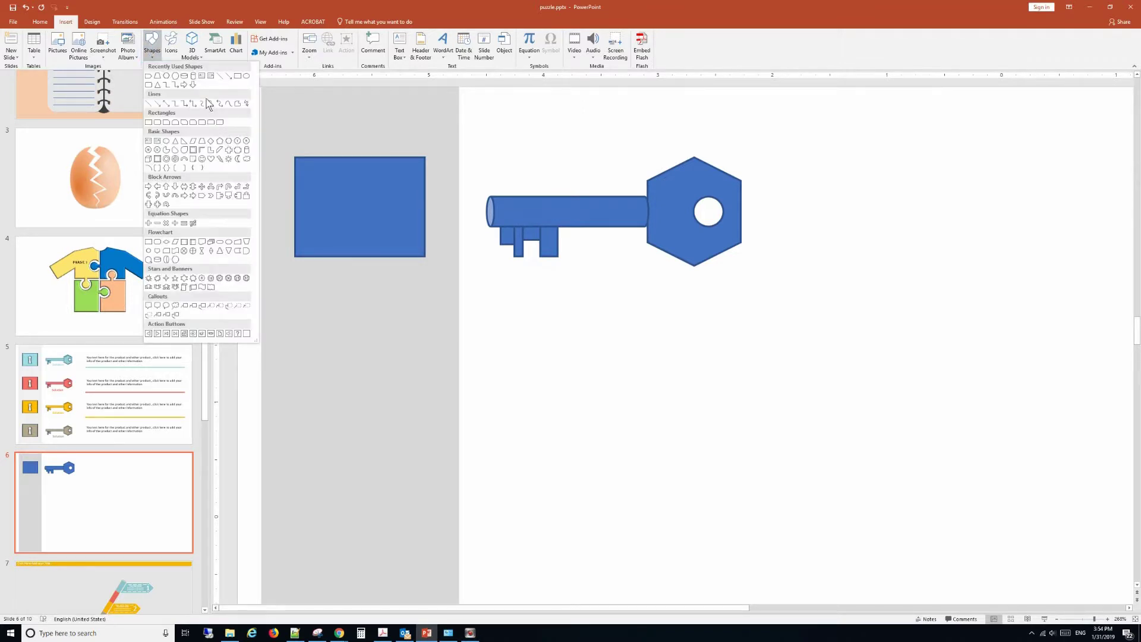
Draw a tall isosceles triangle centred inside the blue rectangle
left_click(157, 85)
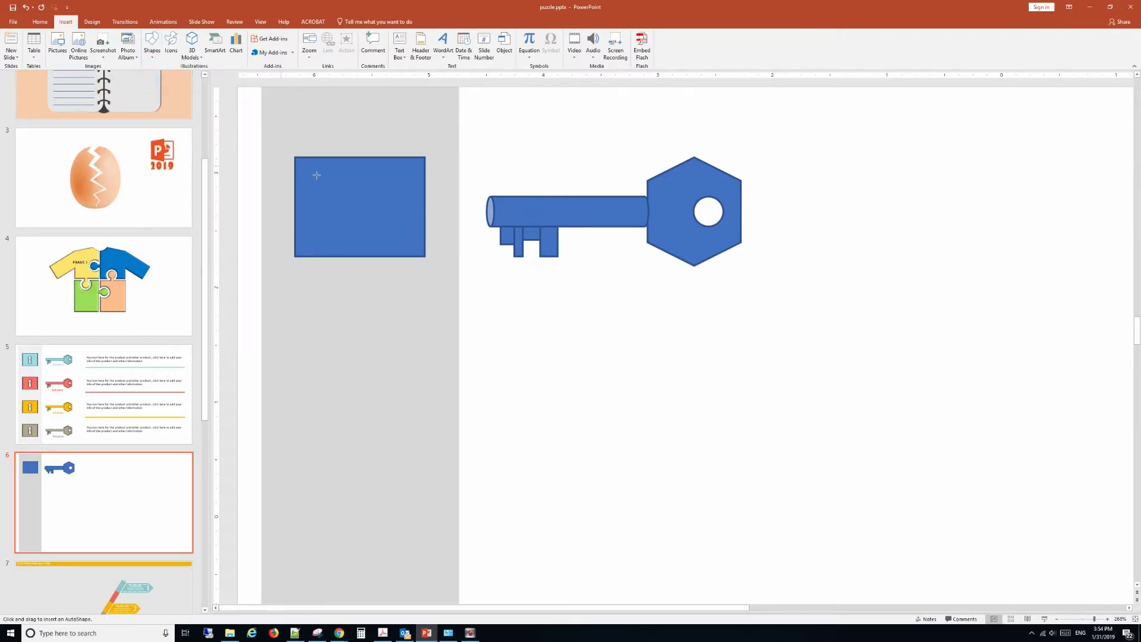
left_click_drag(337, 184, 377, 244)
left_click_drag(379, 245, 373, 248)
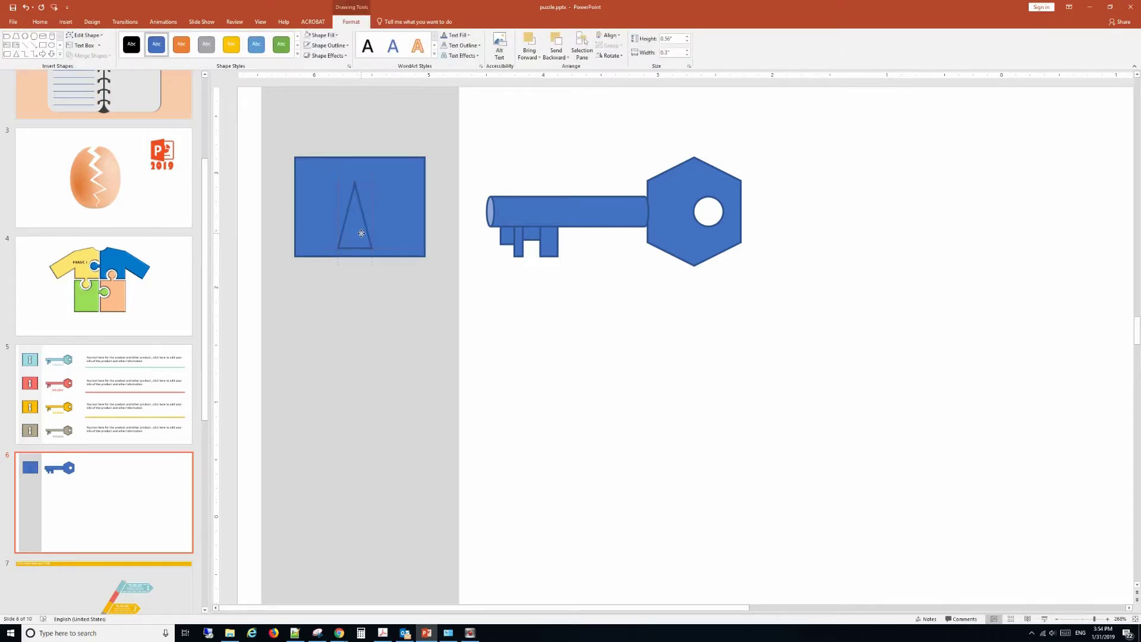
left_click_drag(362, 233, 366, 235)
Add a 0.34" circle centred on top of the triangle to complete the keyhole outline
left_click(64, 24)
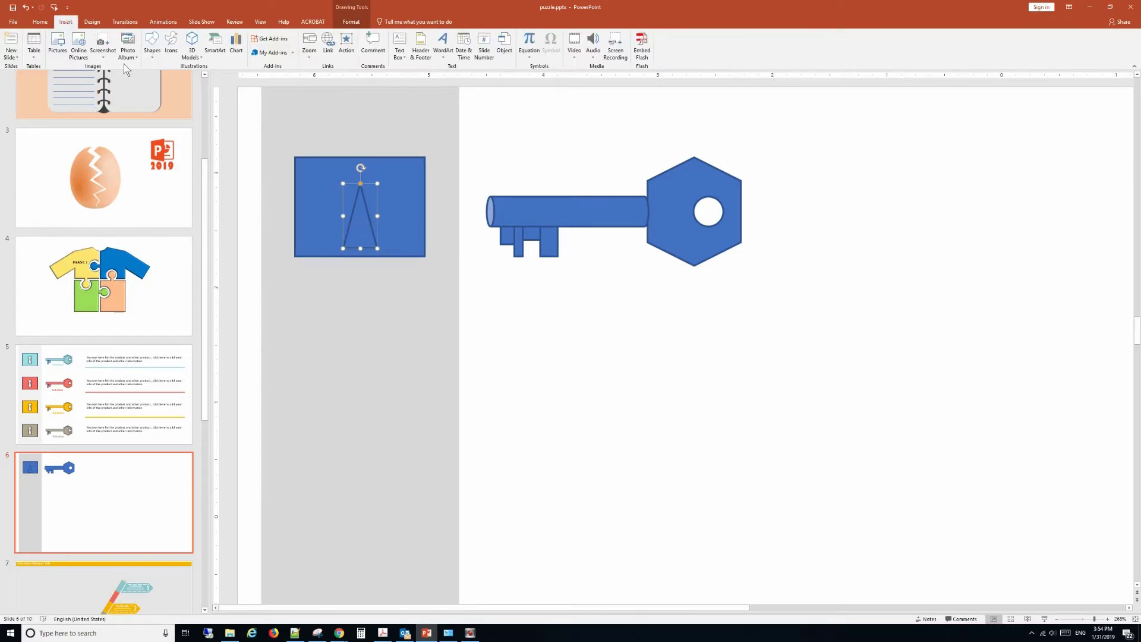
left_click(153, 53)
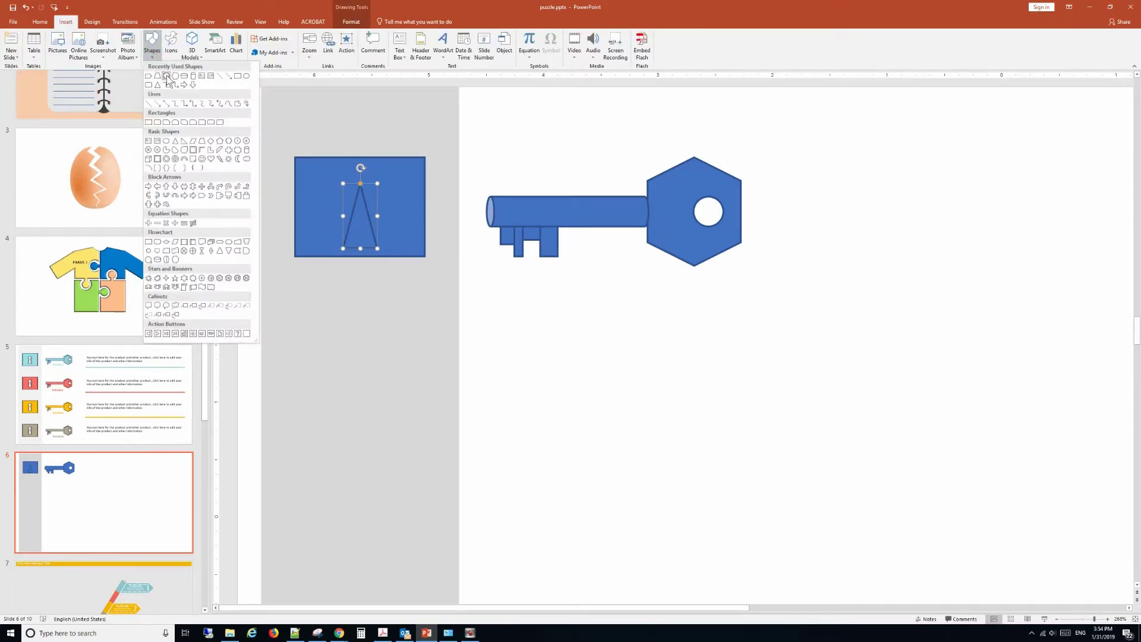
left_click(249, 79)
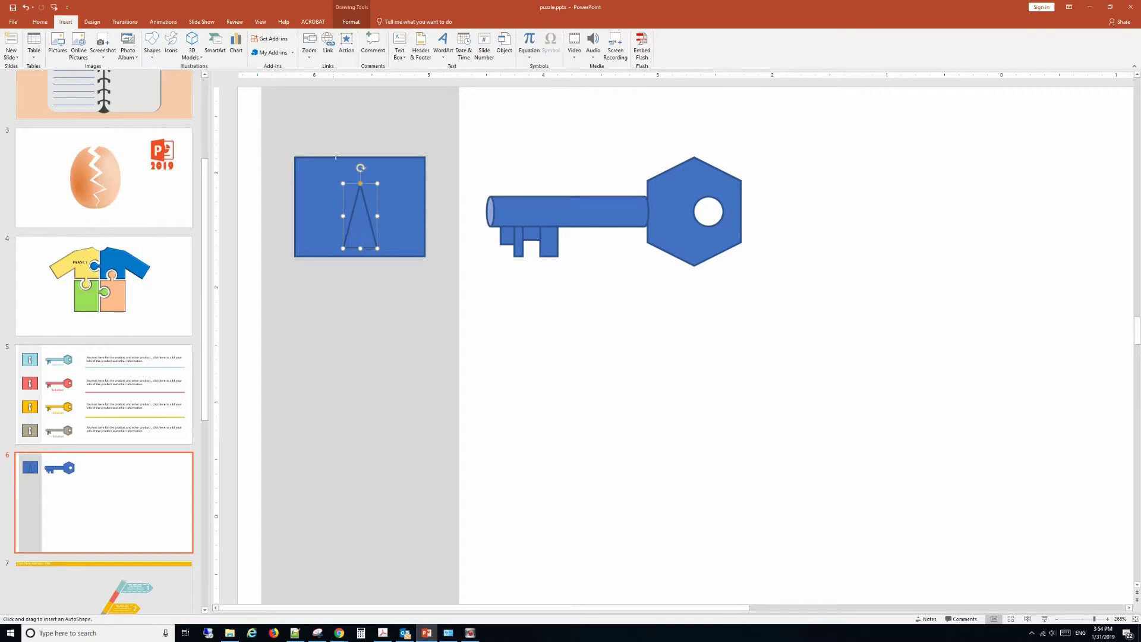
left_click_drag(343, 159, 377, 195)
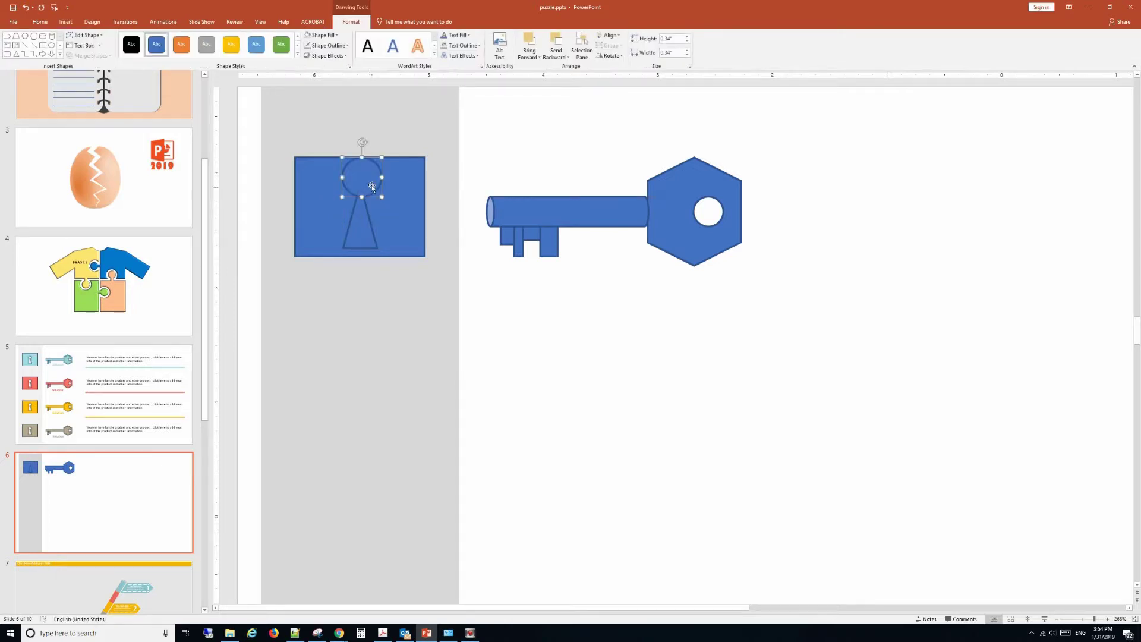
left_click_drag(369, 184, 367, 196)
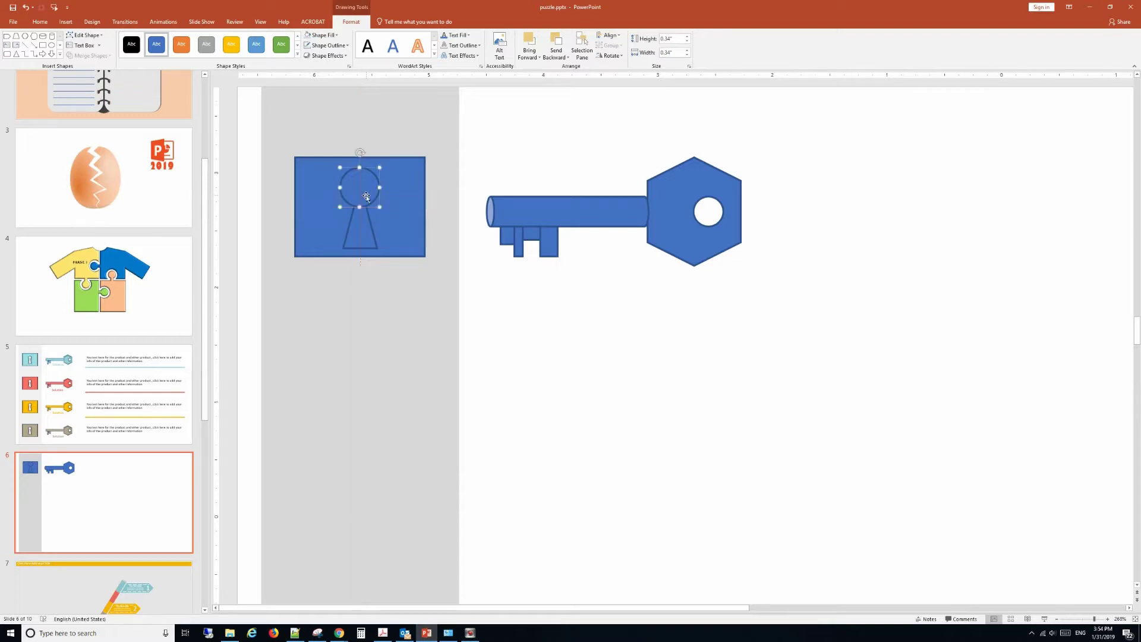
Union the triangle and circle into a single keyhole shape
left_click(519, 338)
left_click(358, 228)
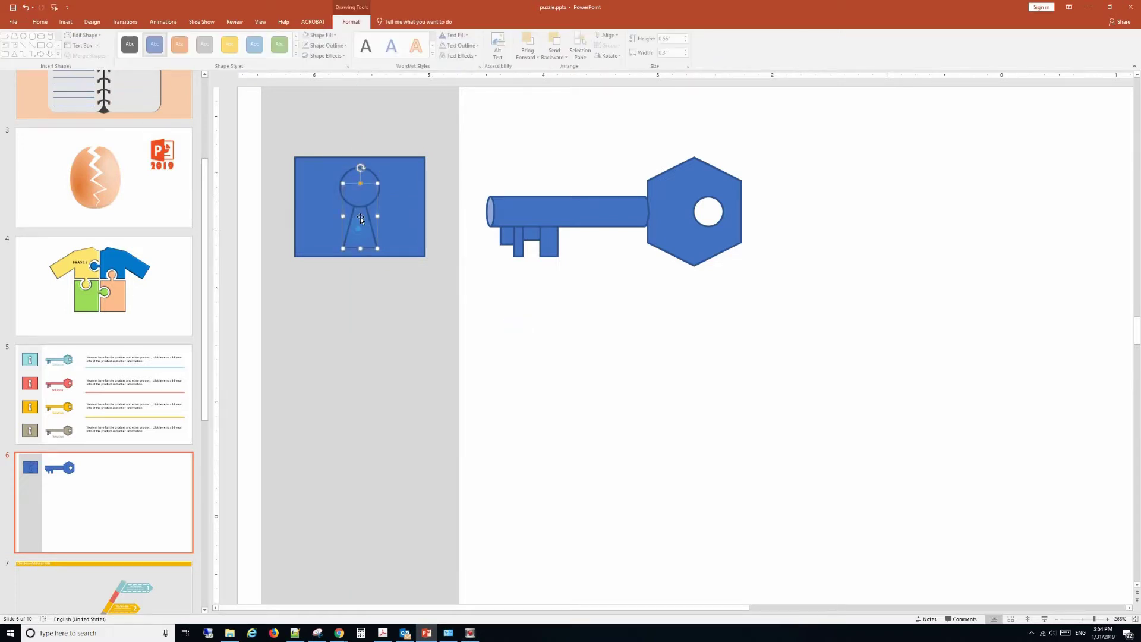
left_click(364, 198, "shift")
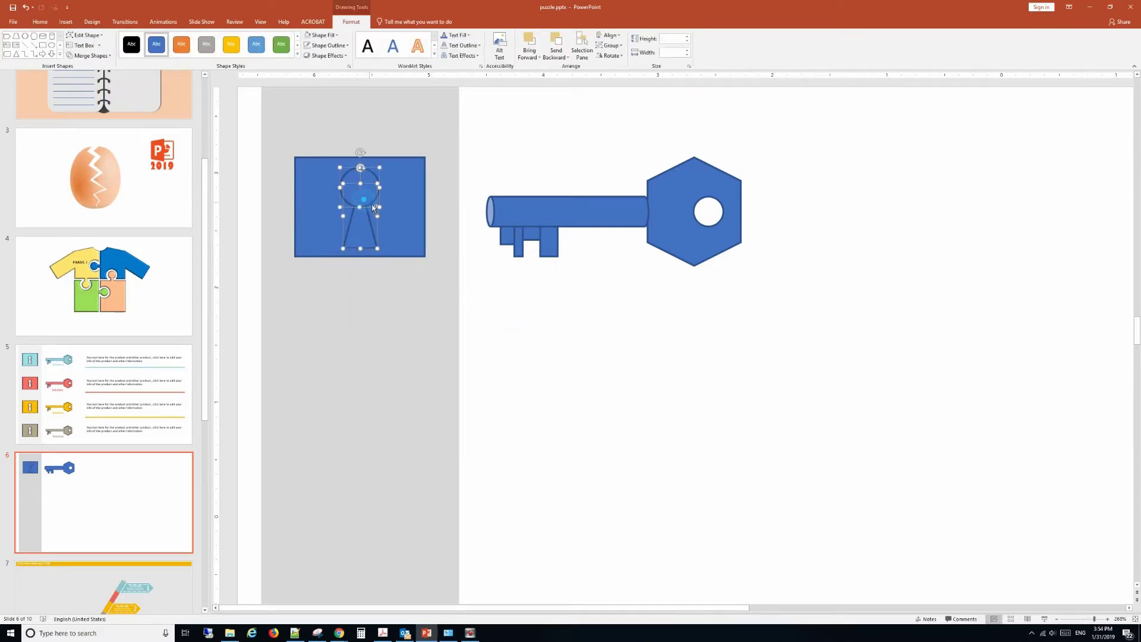
left_click(91, 56)
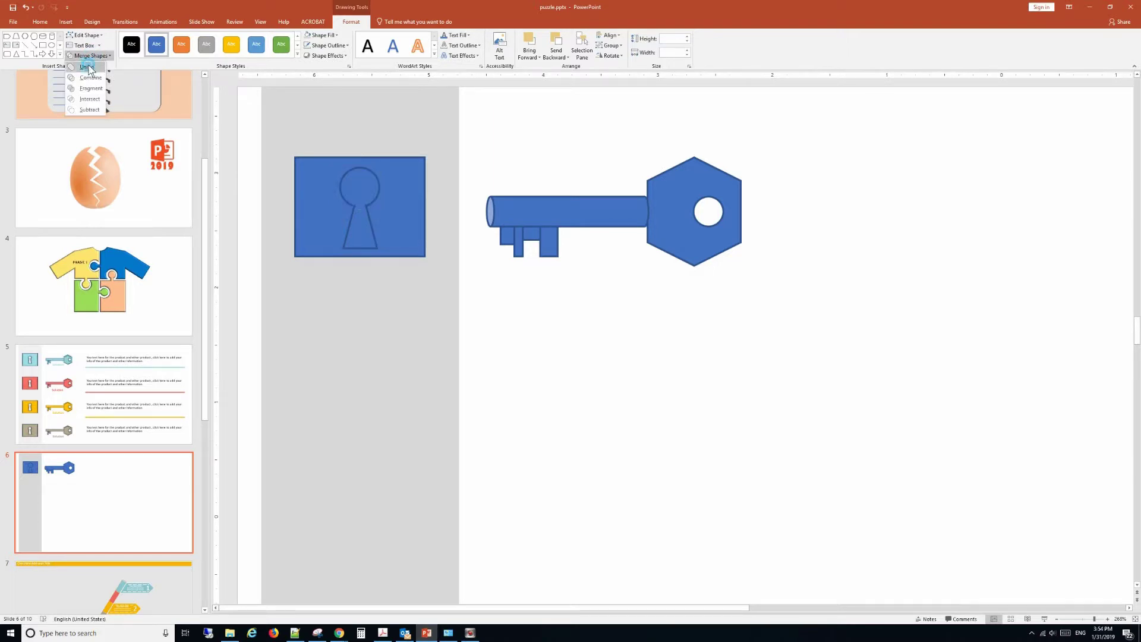
left_click(87, 67)
Subtract the keyhole shape from the blue rectangle to make the keyhole plate
left_click(407, 244)
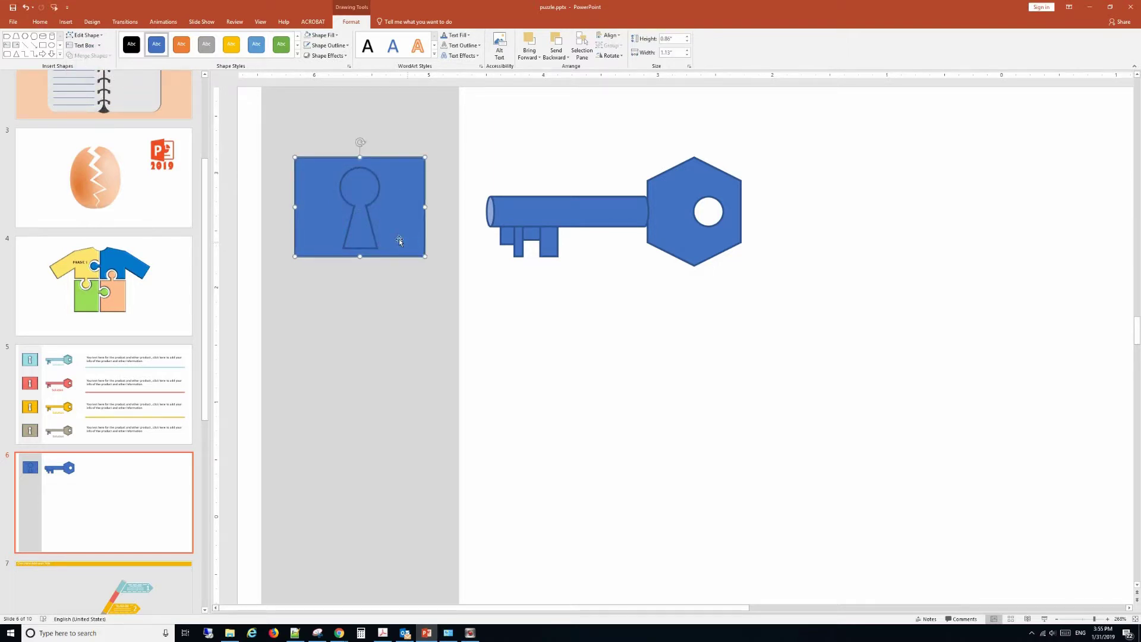
left_click(365, 194, "shift")
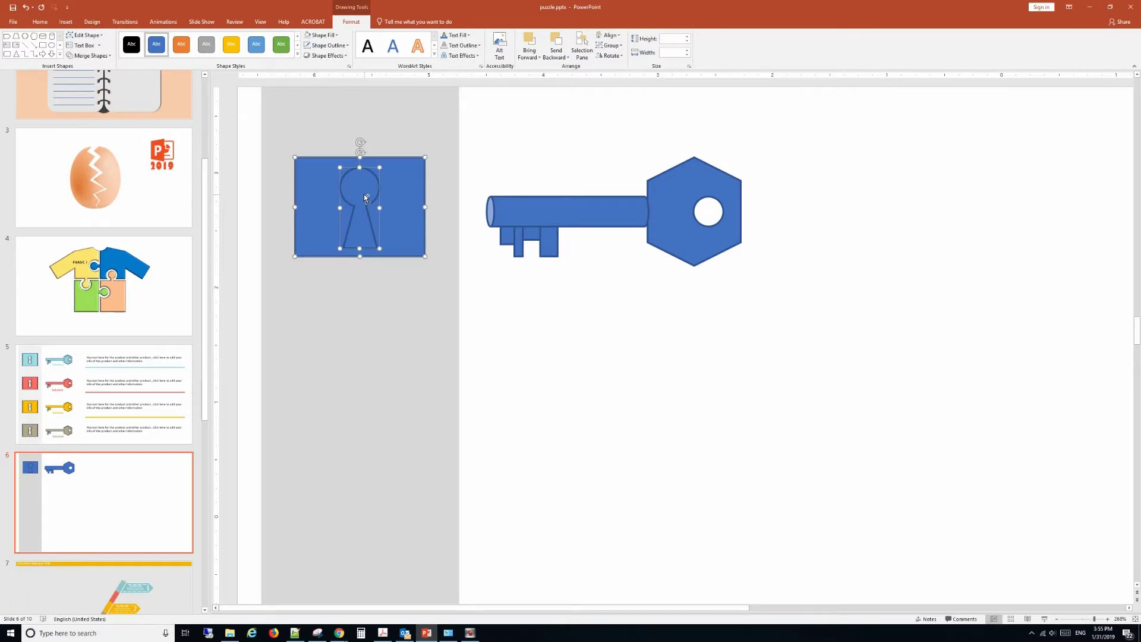
left_click(108, 58)
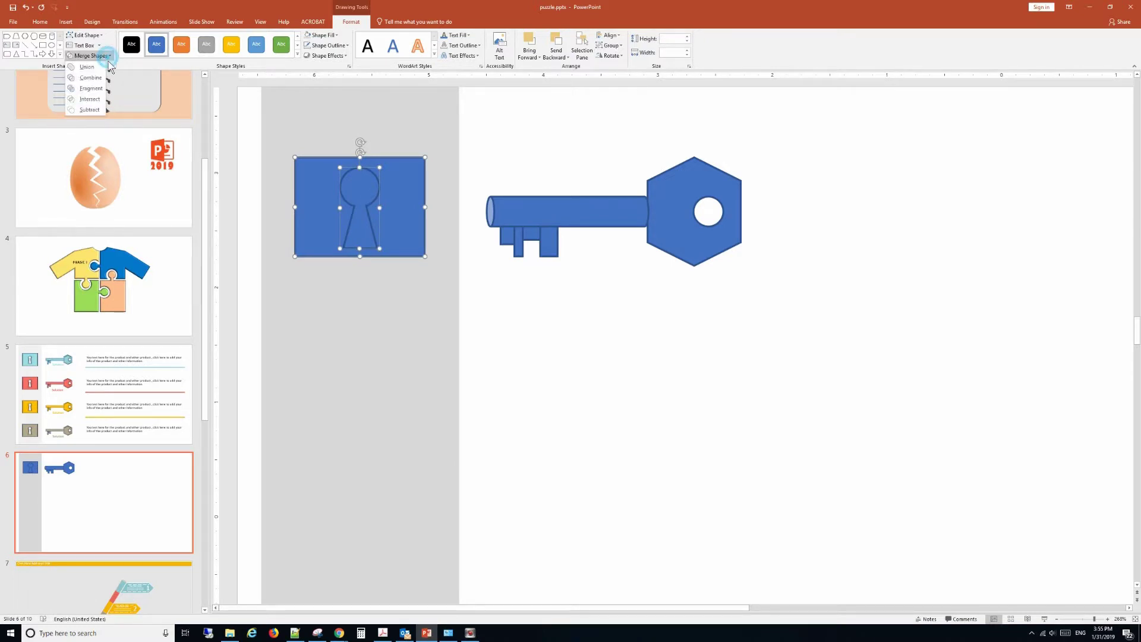
left_click(96, 117)
left_click(543, 350)
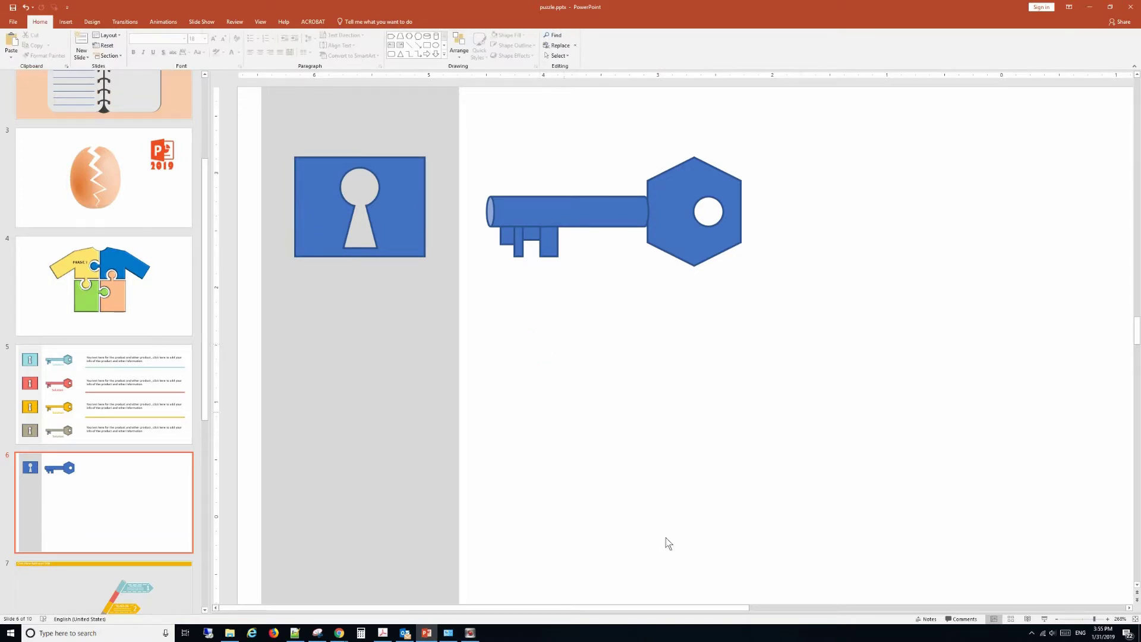
Draw a horizontal line right of the blue key and extend its left end toward the key
left_click(1077, 619)
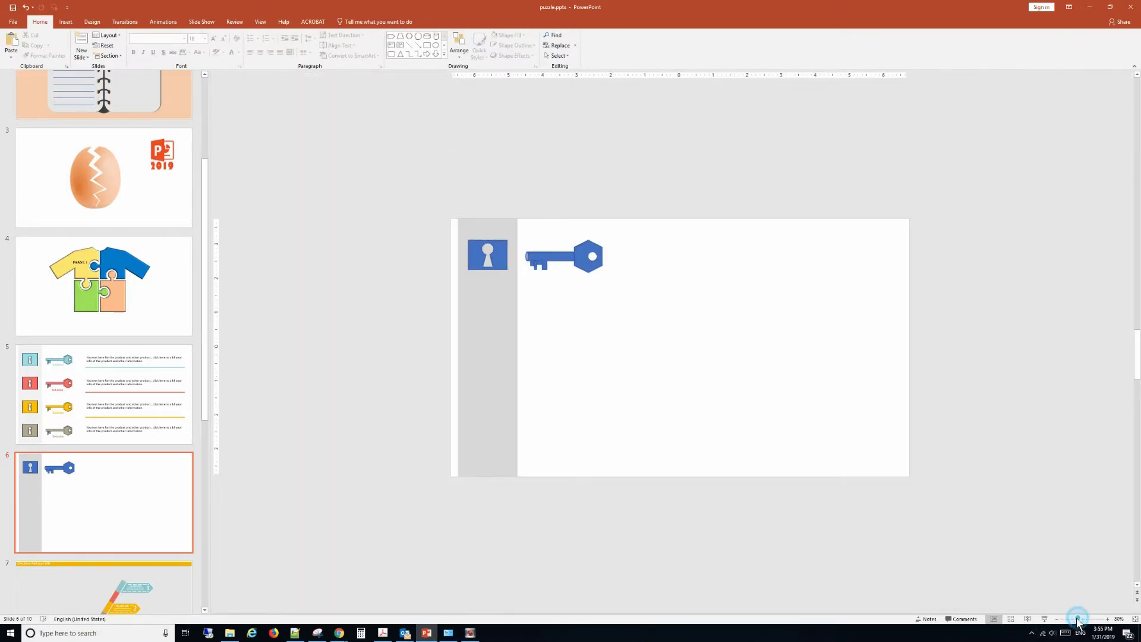
left_click(65, 21)
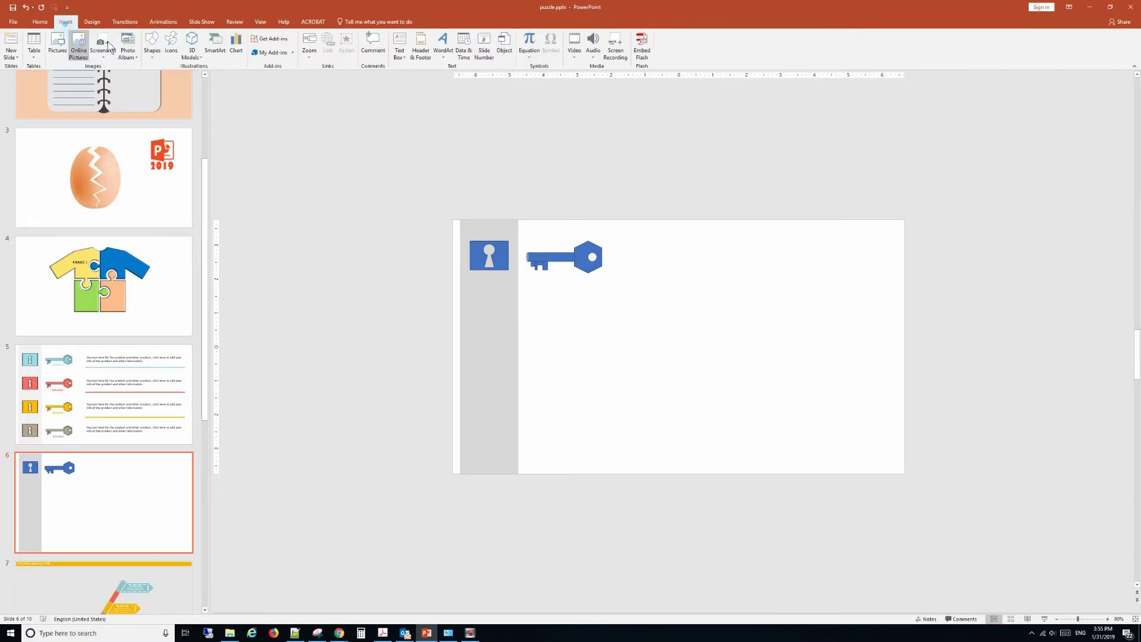
left_click(152, 52)
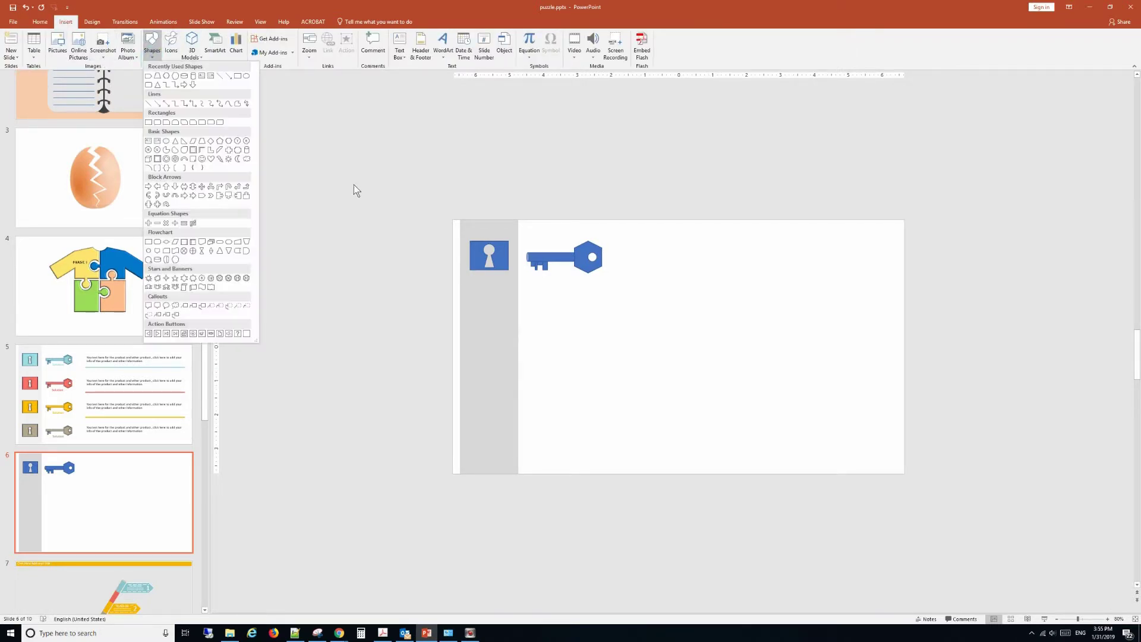
left_click(218, 76)
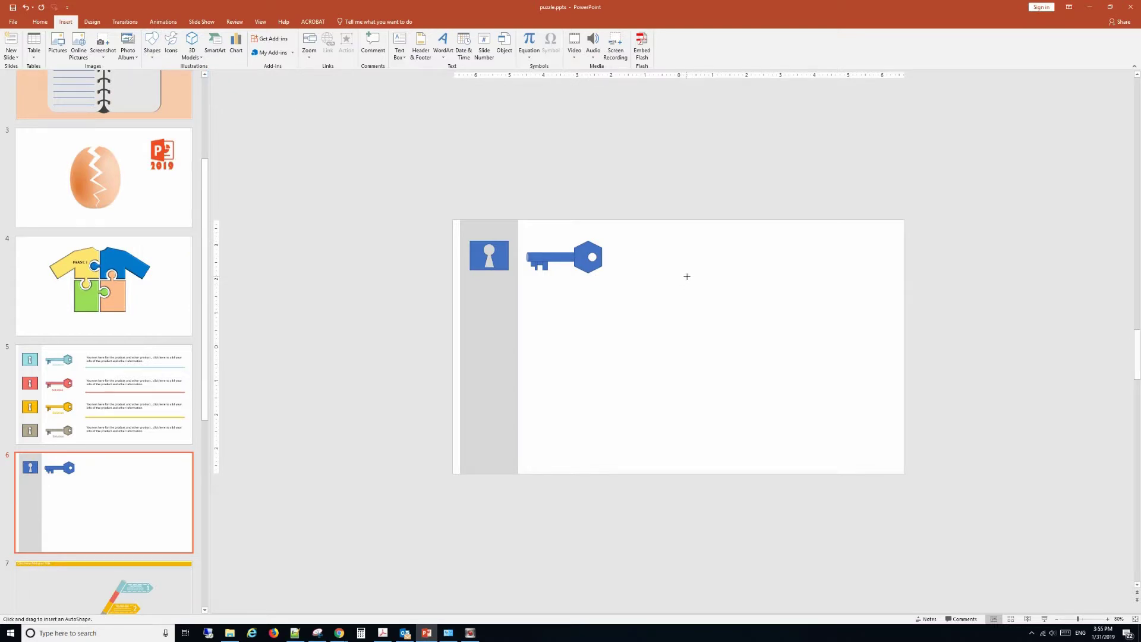
left_click_drag(687, 276, 898, 277)
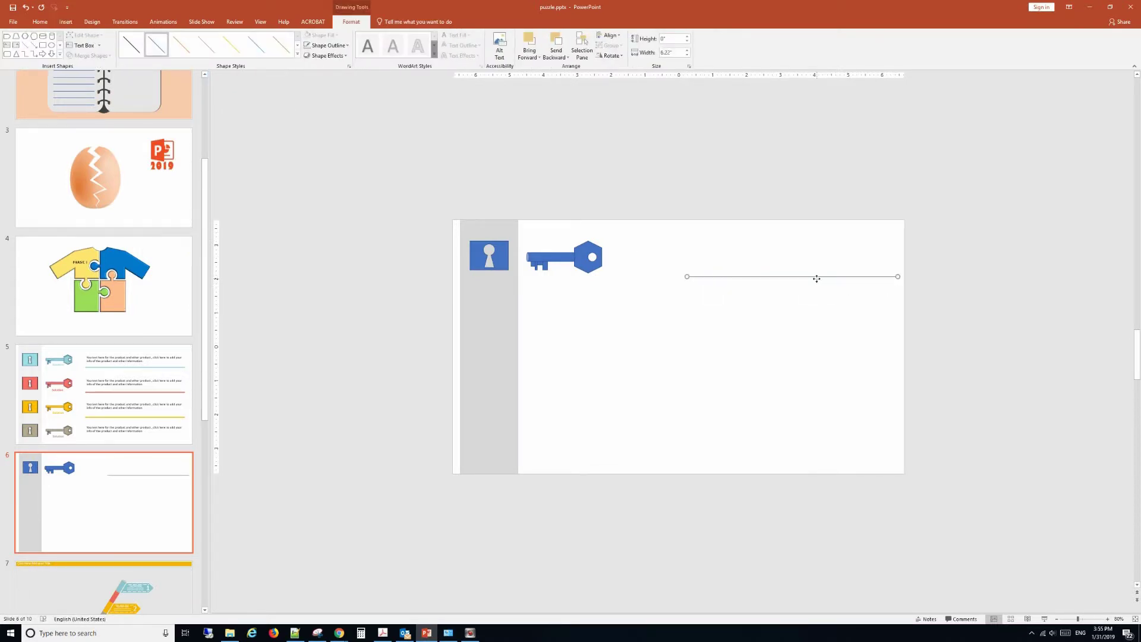
left_click_drag(815, 277, 782, 275)
left_click_drag(772, 276, 776, 277)
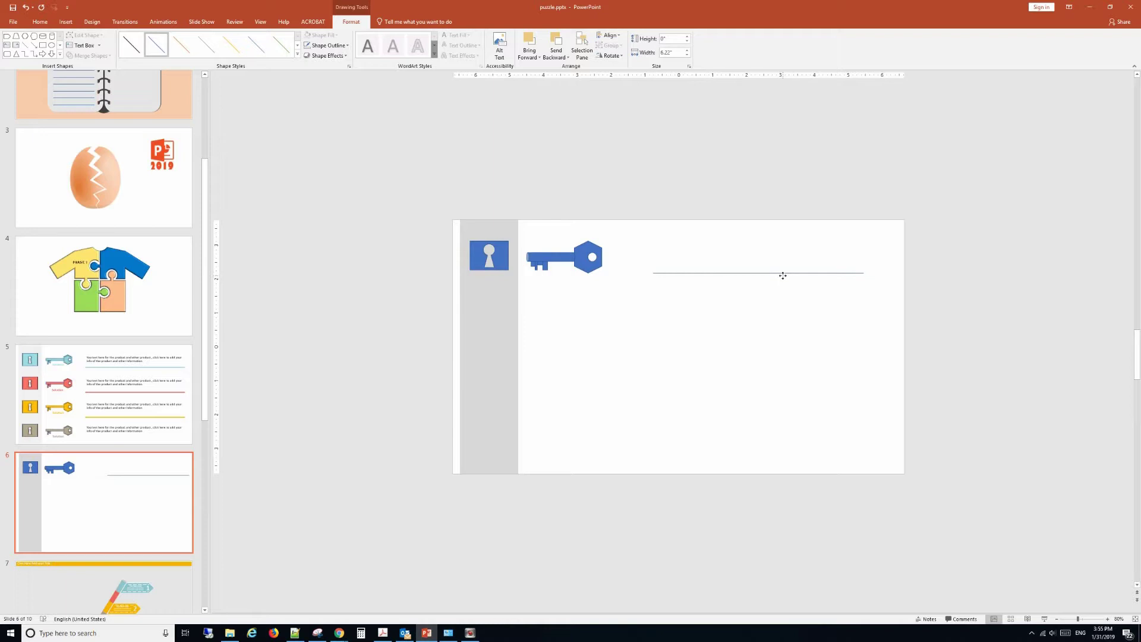
left_click_drag(797, 277, 796, 277)
left_click_drag(668, 273, 639, 273)
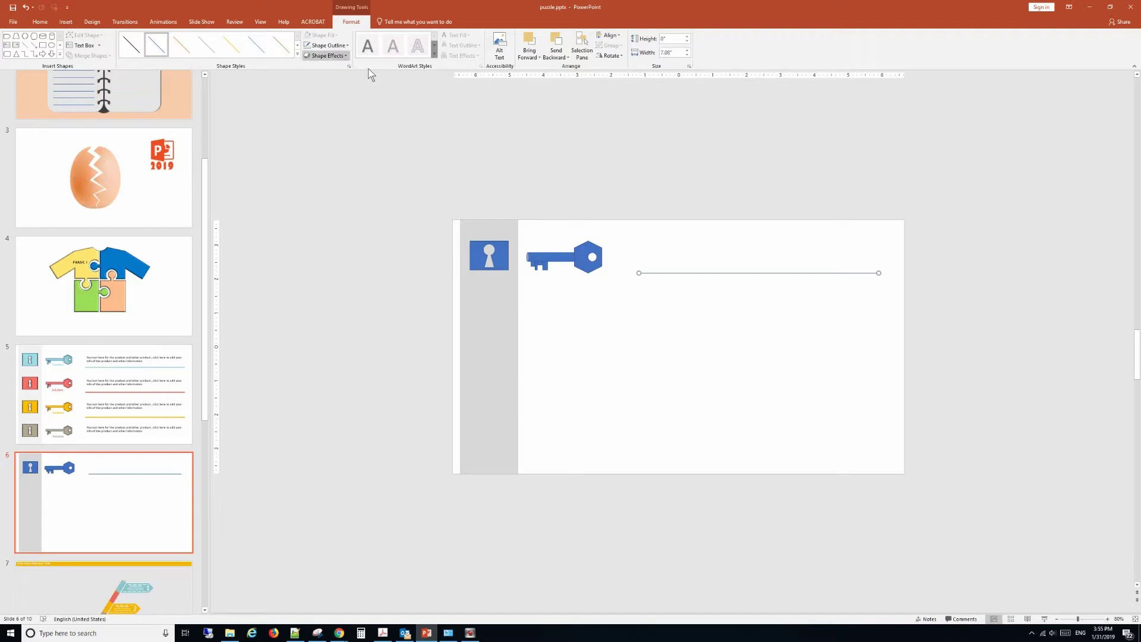
Set the line's outline weight to 4½ pt
left_click(1080, 619)
left_click(345, 46)
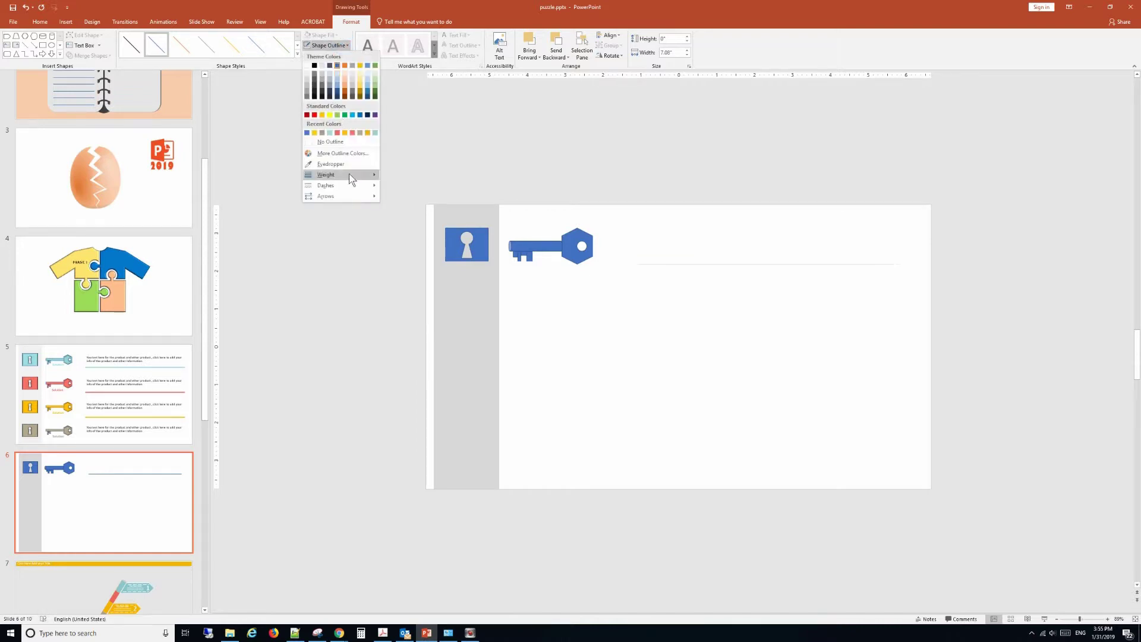
mouse_move(326, 174)
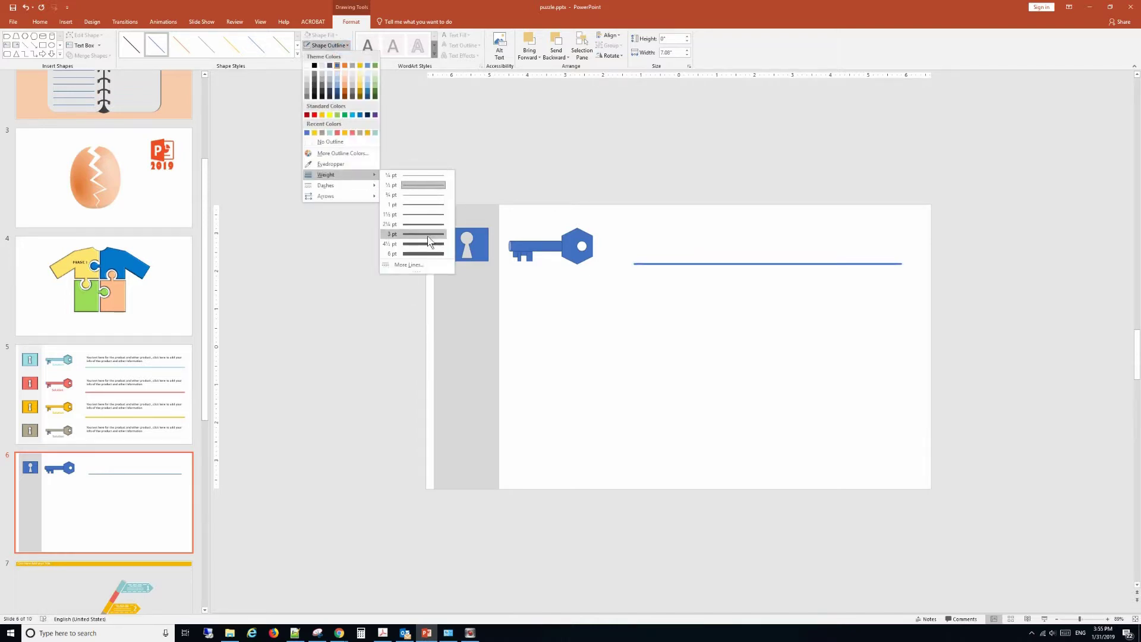
left_click(428, 244)
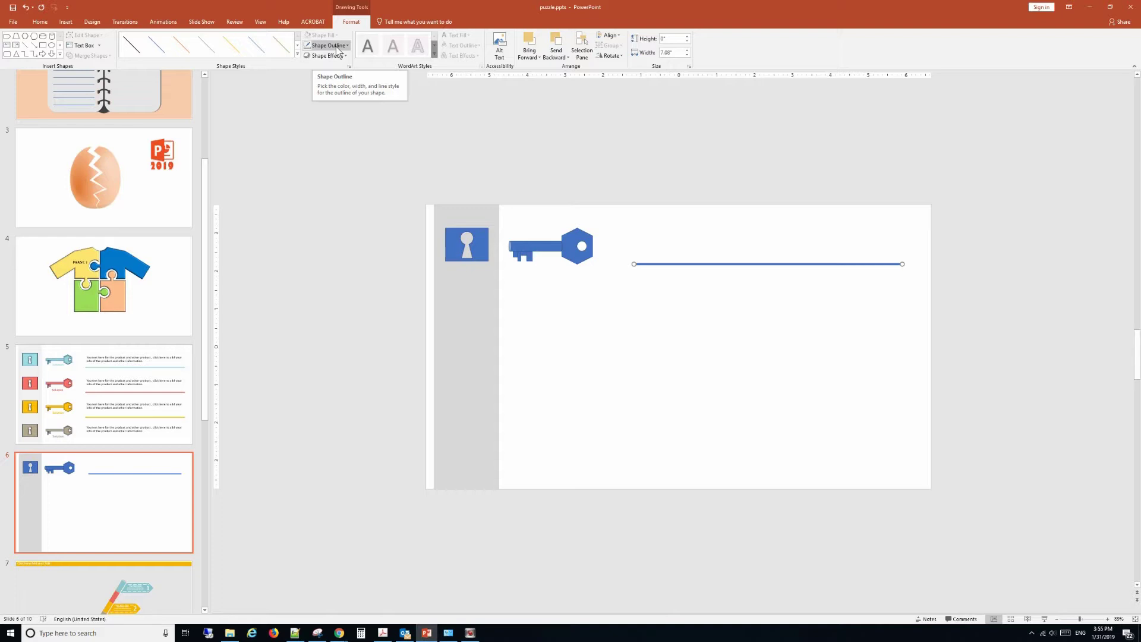
Group the keyhole plate, key and line together
left_click(755, 436)
left_click_drag(919, 279, 429, 222)
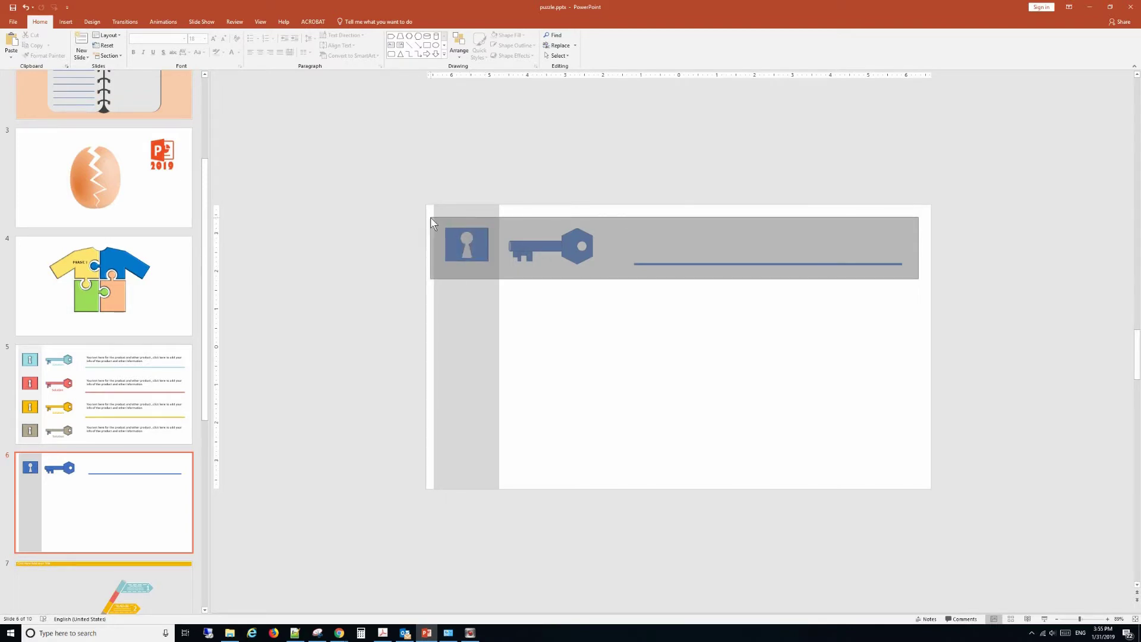
left_click_drag(428, 216, 430, 216)
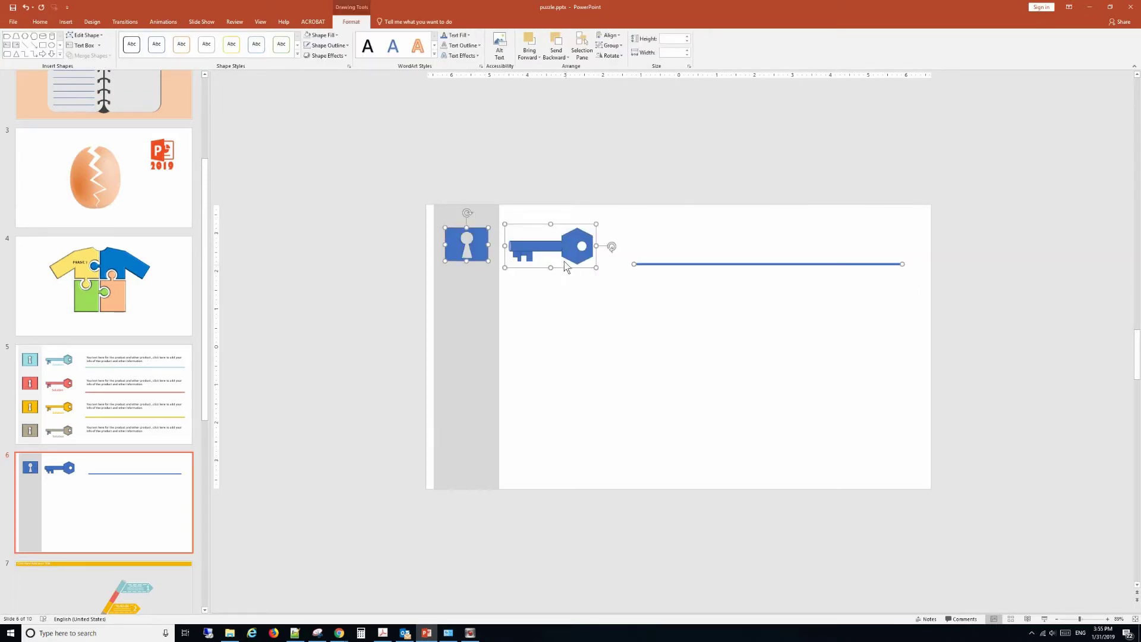
right_click(558, 262)
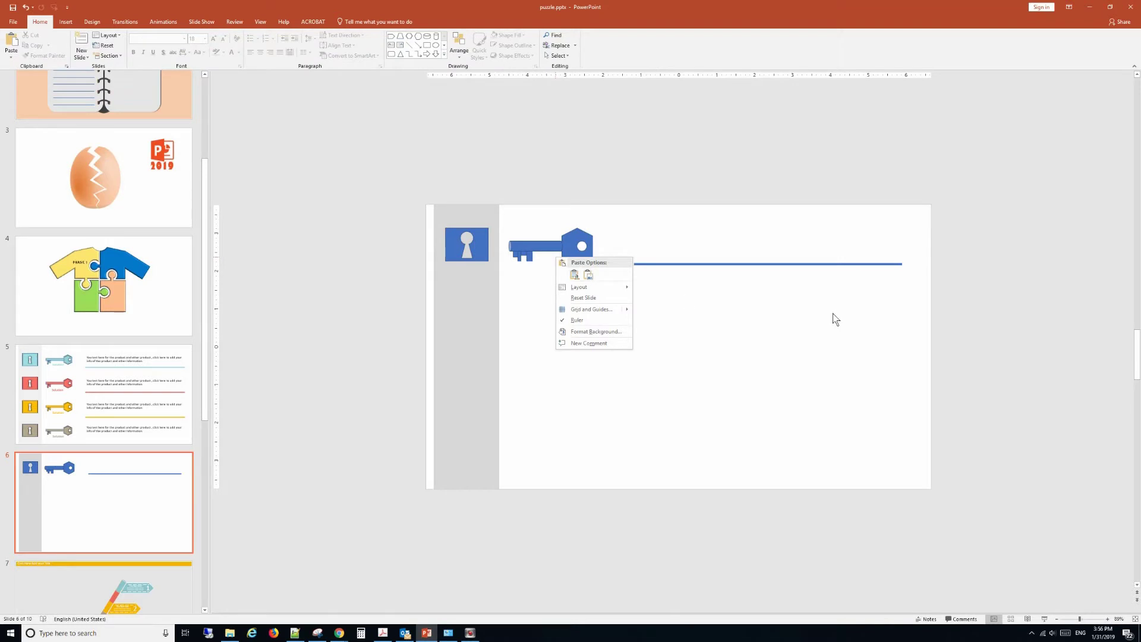
left_click(915, 283)
left_click_drag(913, 272, 437, 215)
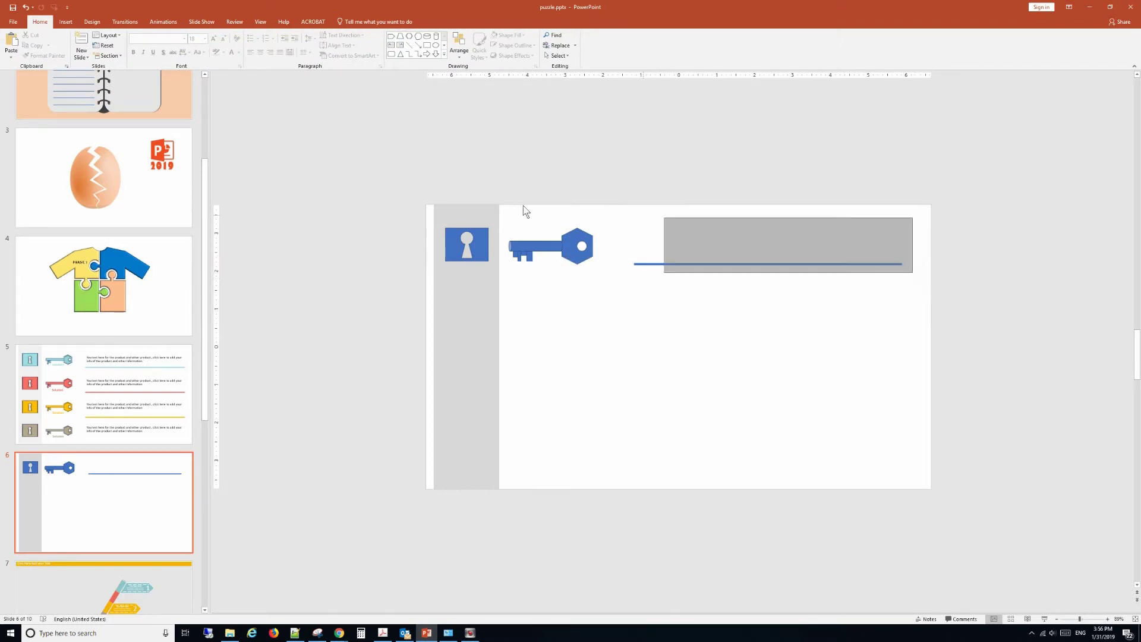
right_click(484, 238)
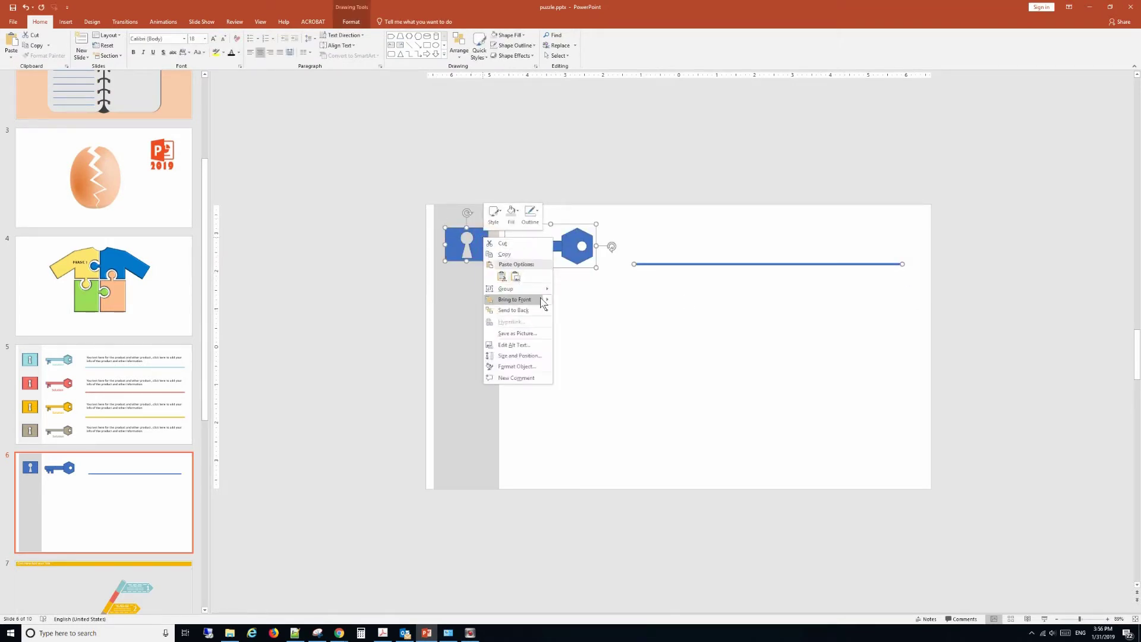
left_click(571, 289)
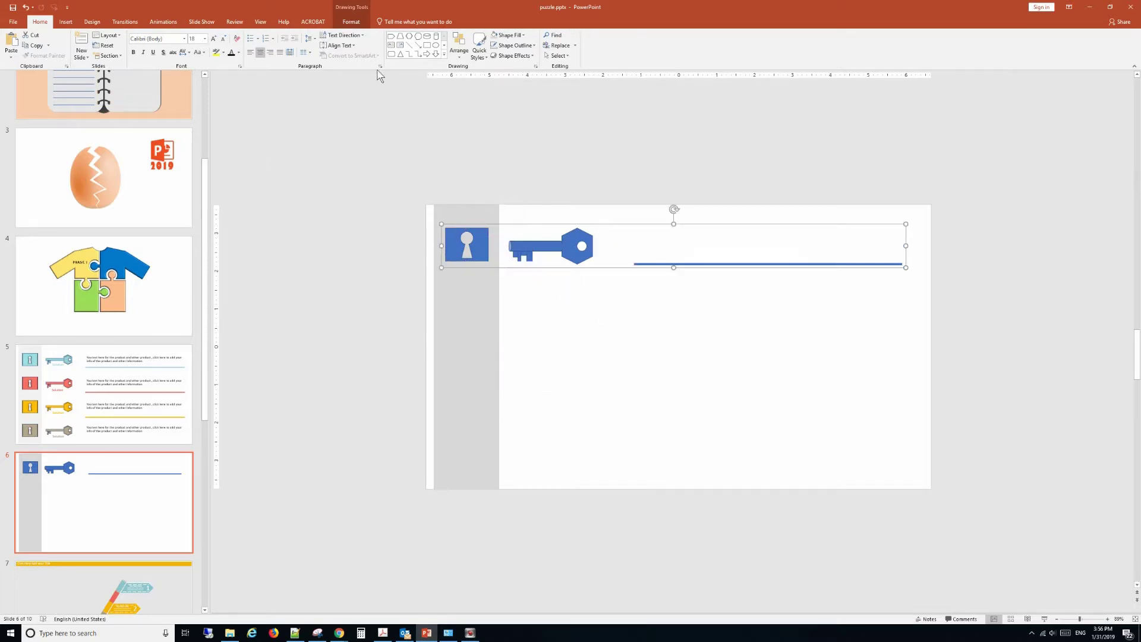
Apply a Soft Round bevel effect to the group
left_click(351, 22)
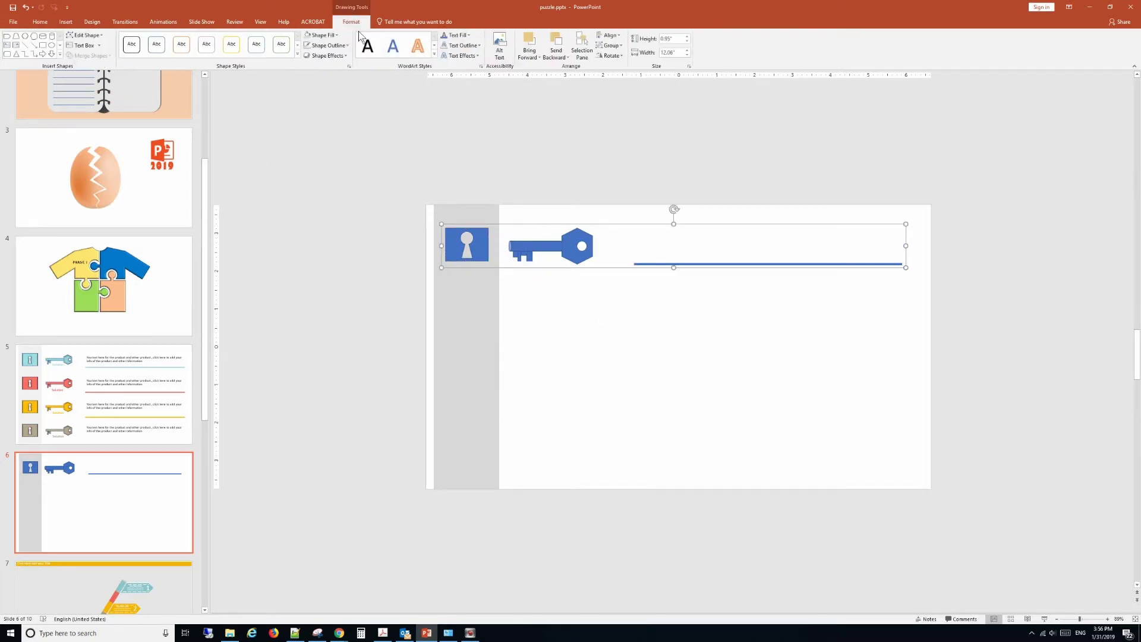
left_click(325, 56)
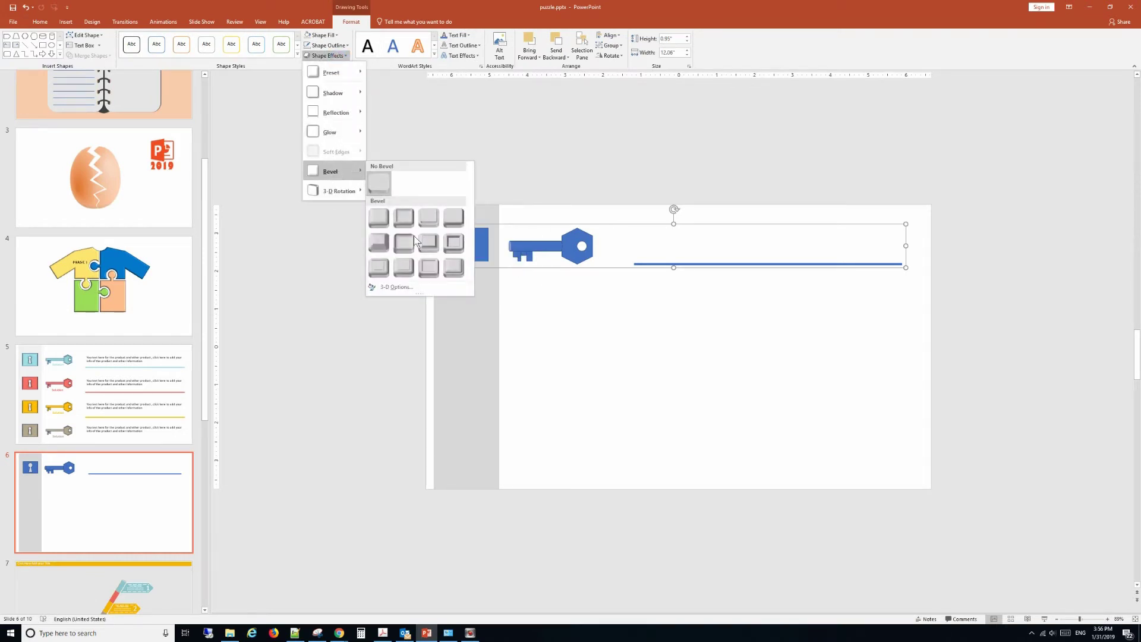
mouse_move(330, 171)
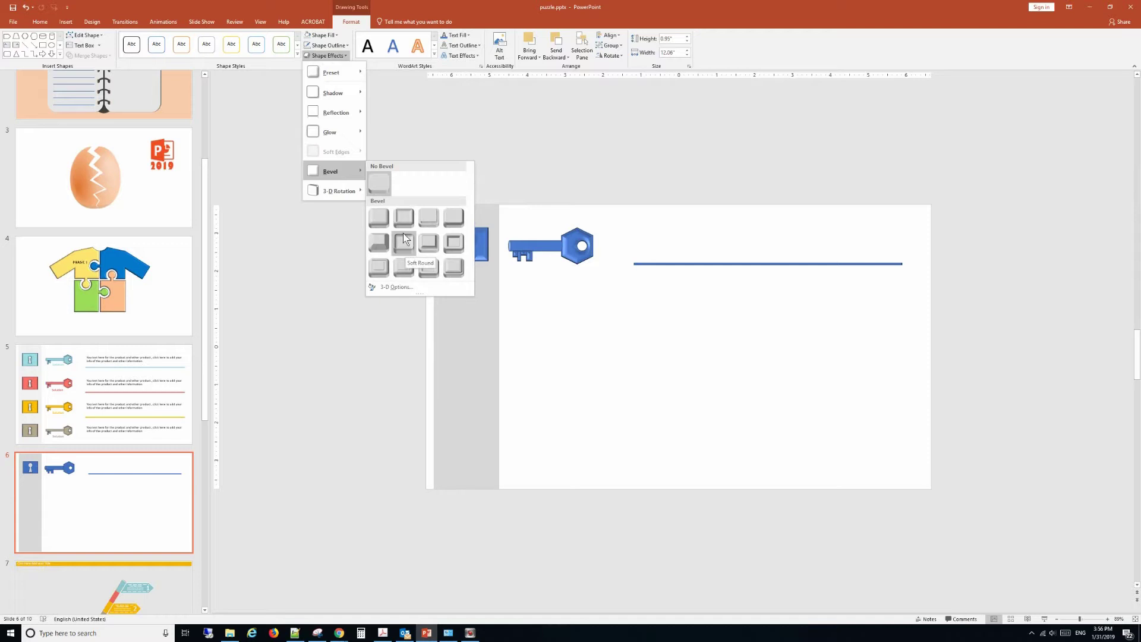
left_click(403, 224)
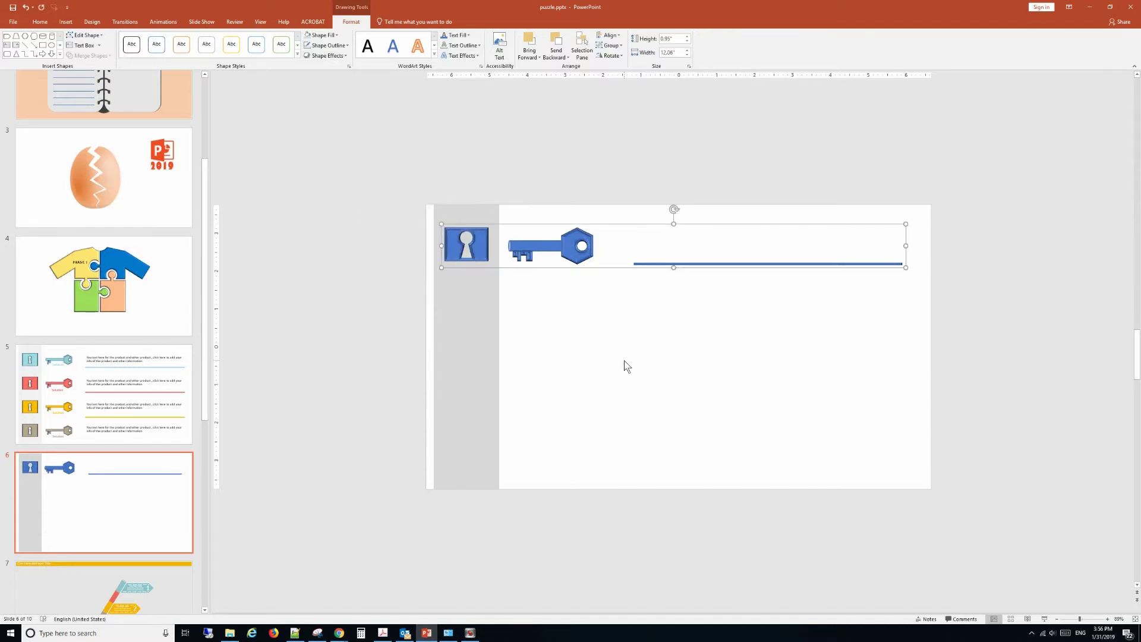
left_click(1093, 618)
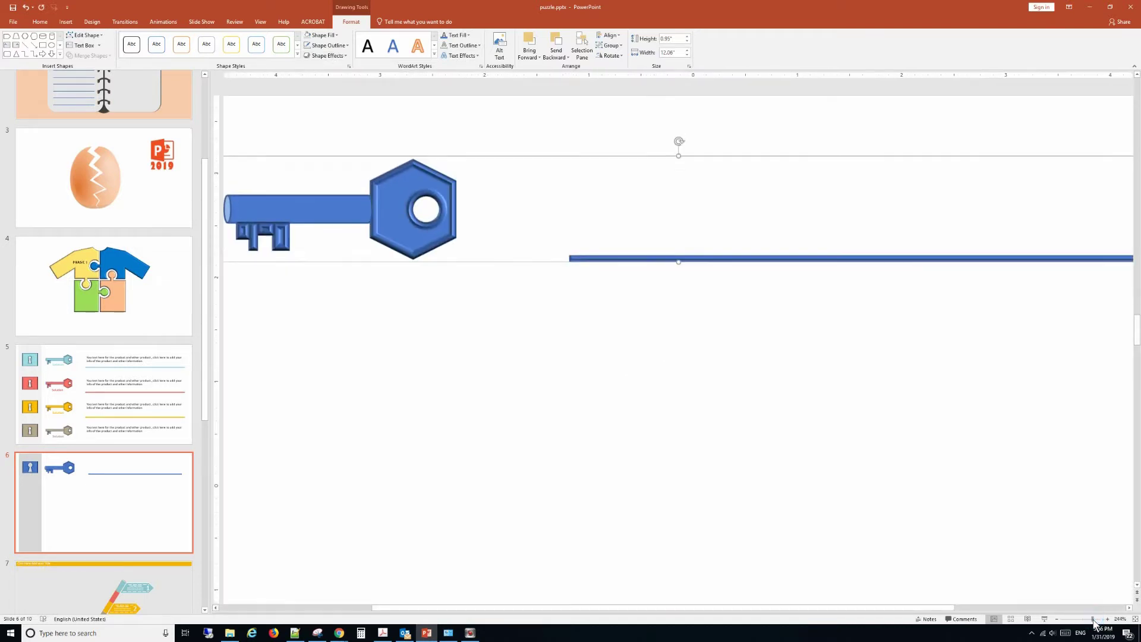
left_click(1057, 619)
left_click(1057, 618)
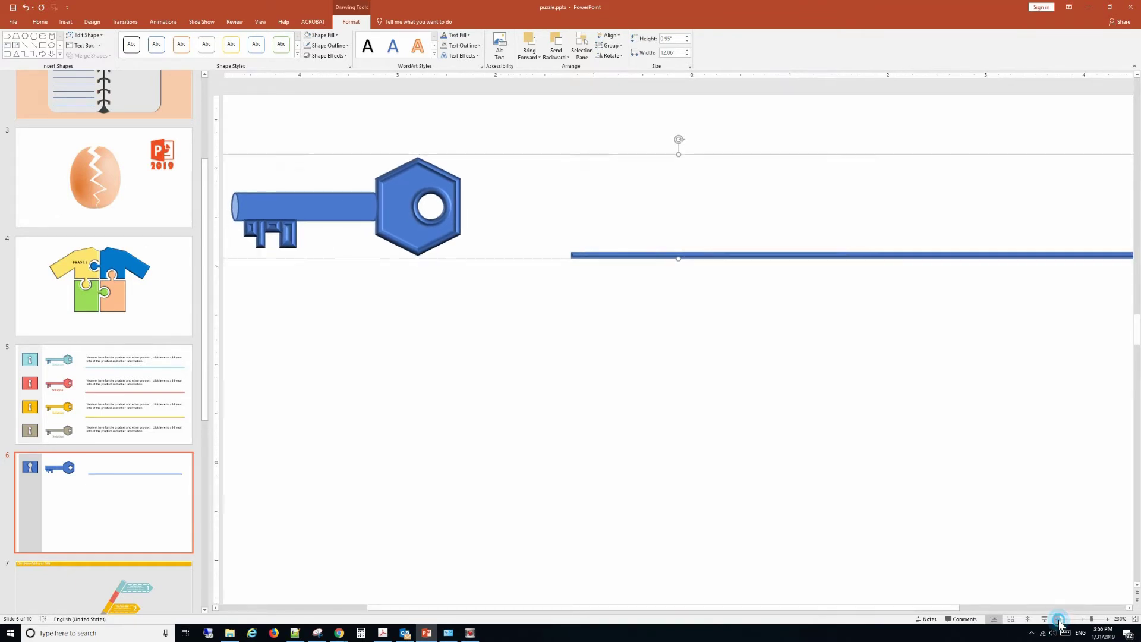
left_click(1057, 618)
left_click(1058, 618)
left_click(1057, 618)
left_click(1057, 618)
left_click(1057, 619)
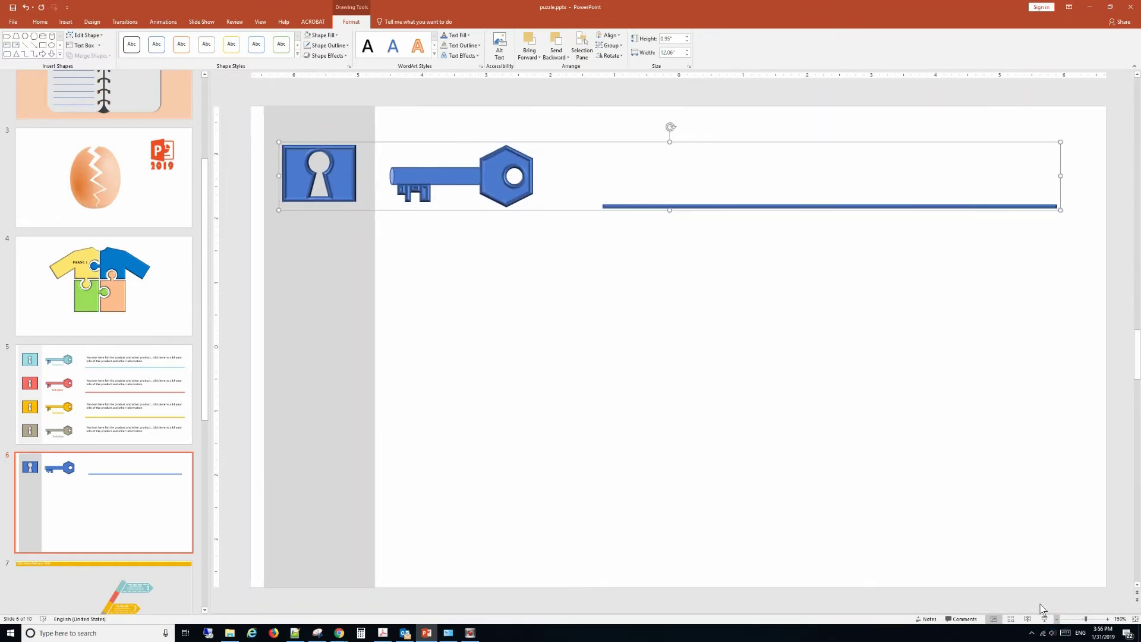
Copy the bevelled key row group and paste copies onto the slide
left_click(650, 294)
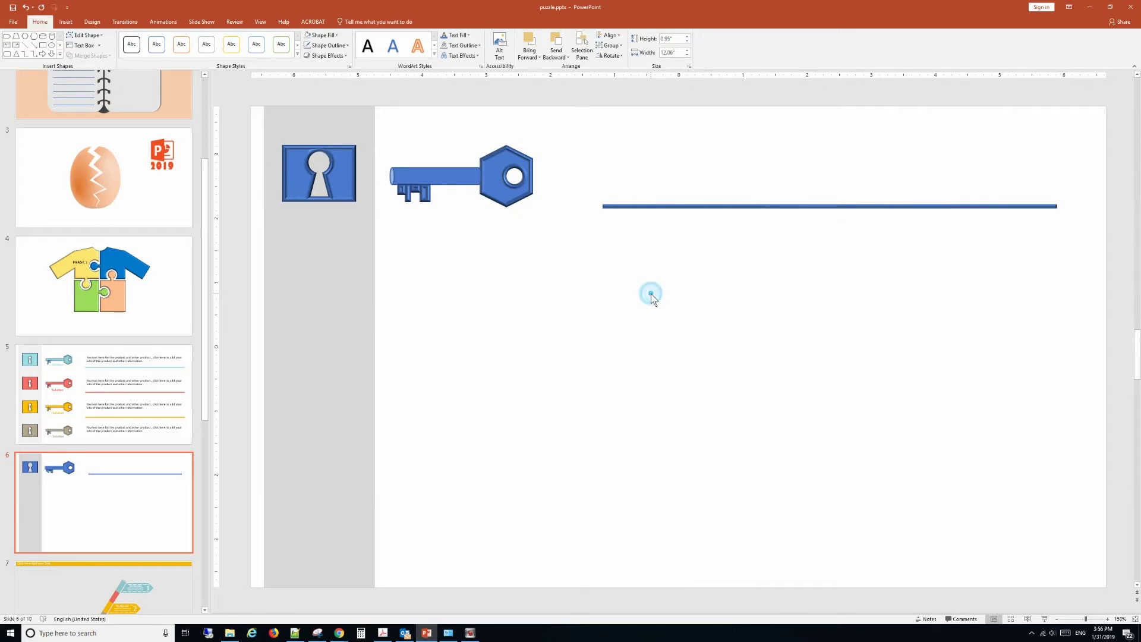
left_click(439, 181)
right_click(439, 180)
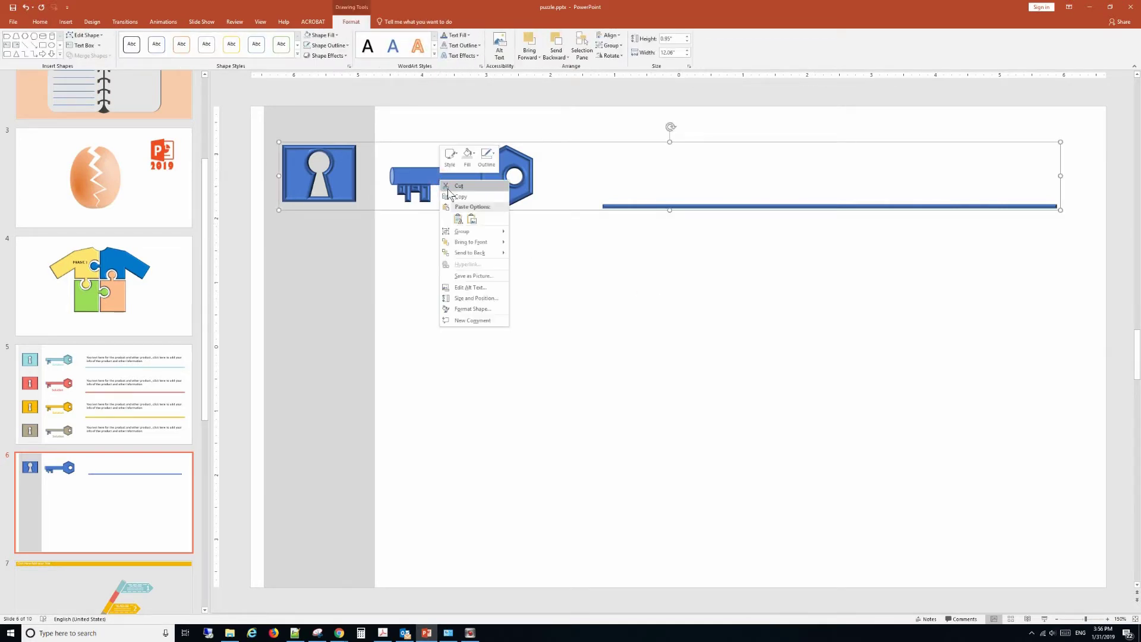
left_click(467, 200)
left_click(653, 321)
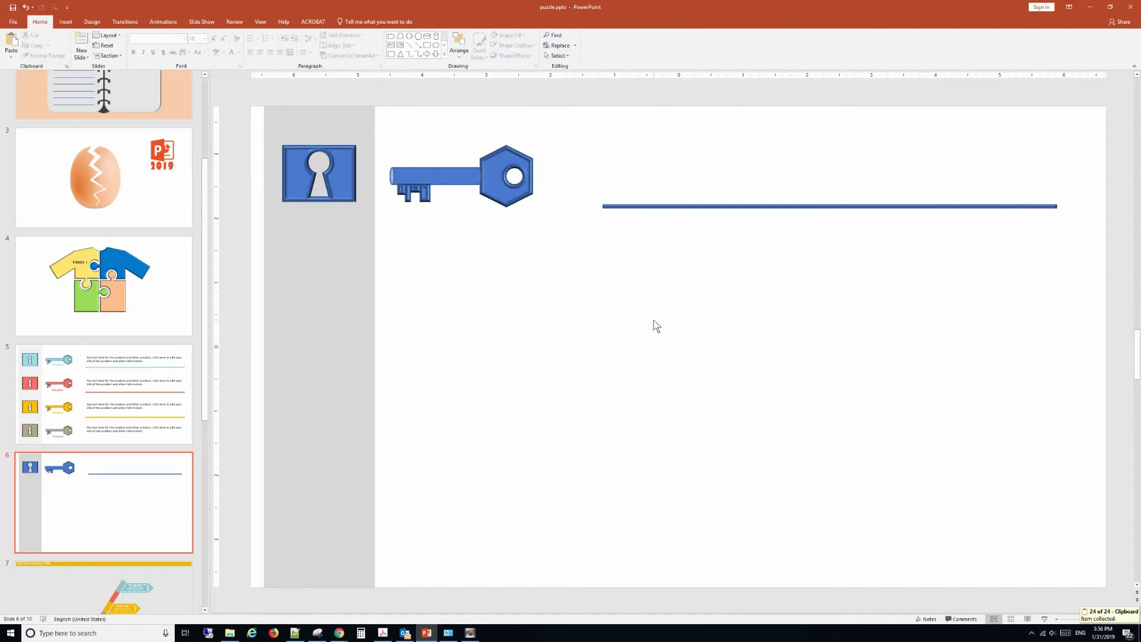
key("ctrl+v")
key("ctrl+v")
key("ctrl+v")
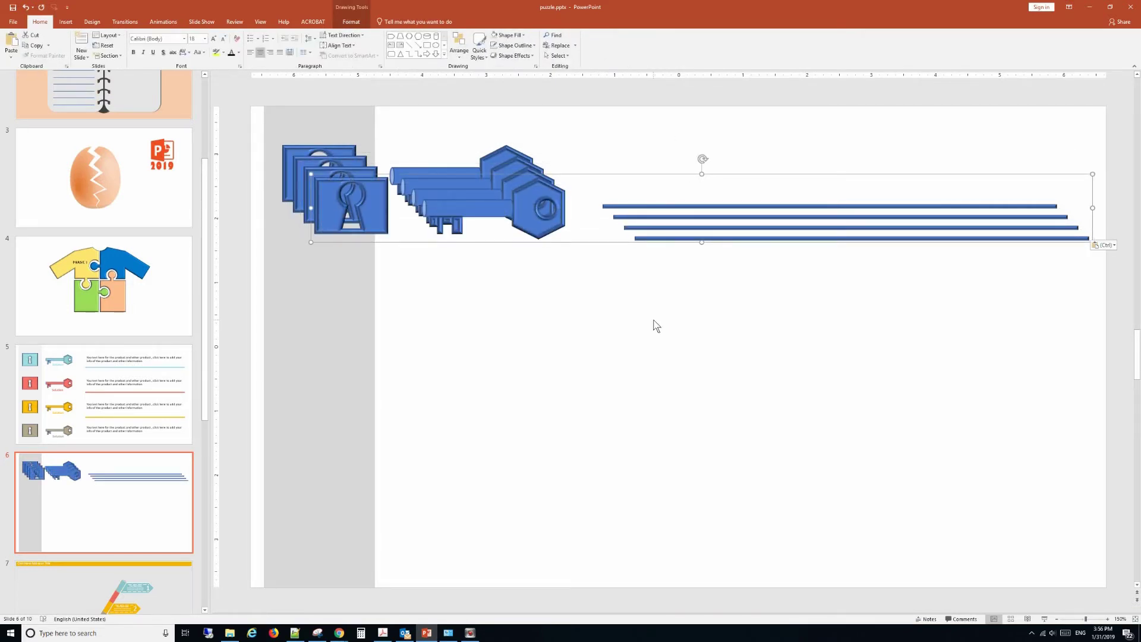
Paste another key row copy and move one copy to the bottom of the slide
key("ctrl+v")
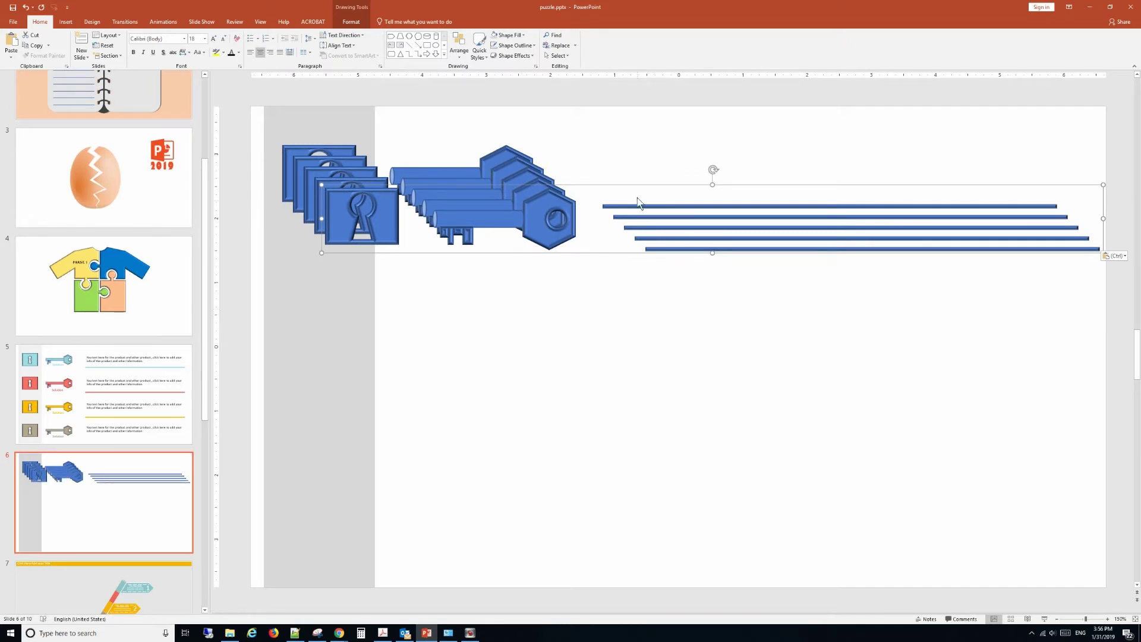
left_click(1056, 619)
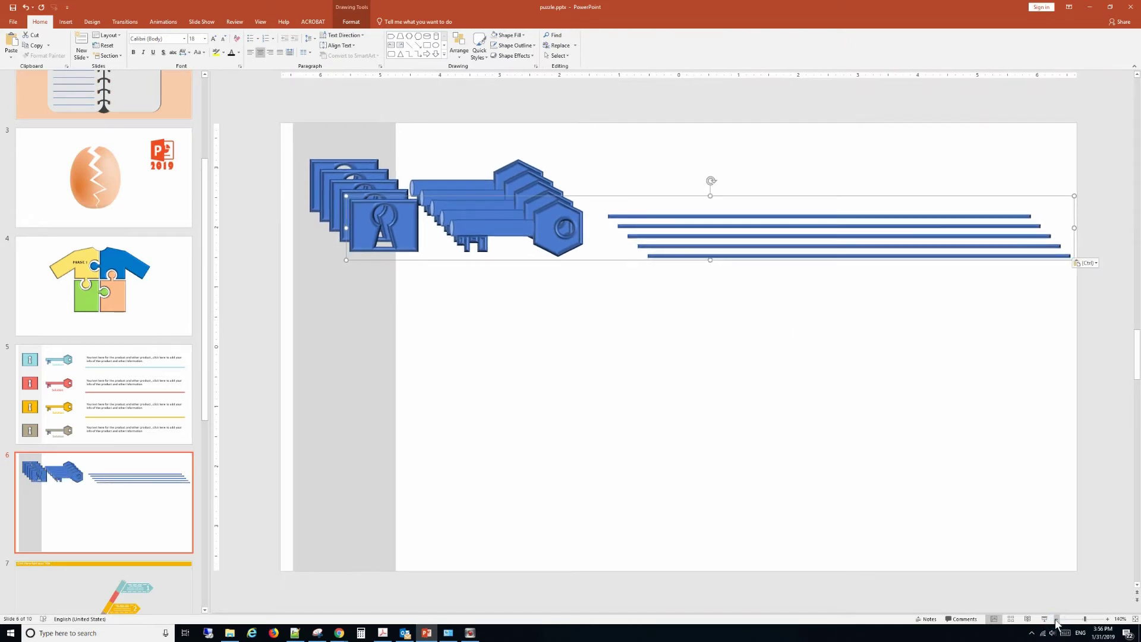
left_click_drag(675, 236, 659, 540)
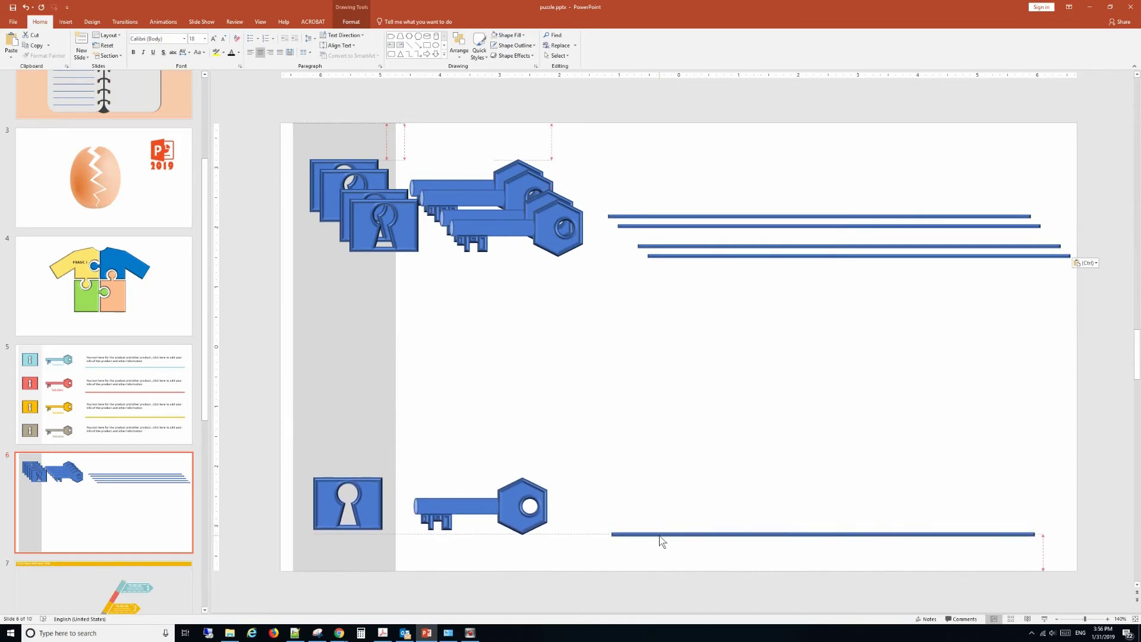
left_click_drag(659, 532, 659, 526)
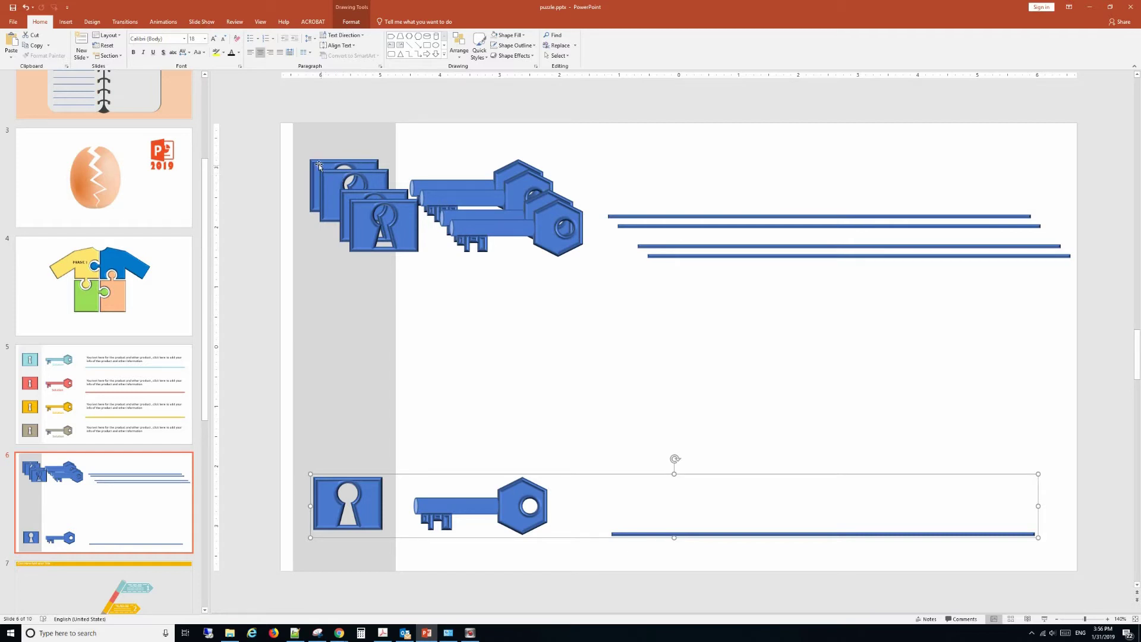
Select all five key row groups together
left_click(319, 166)
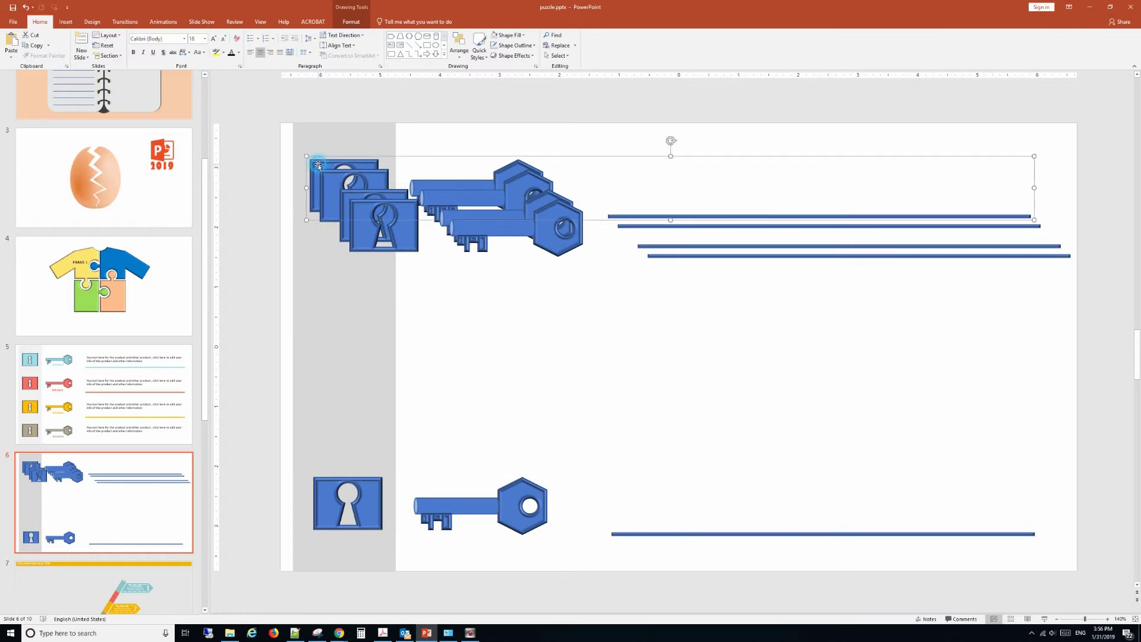
left_click(374, 503, "shift")
left_click(480, 233, "shift")
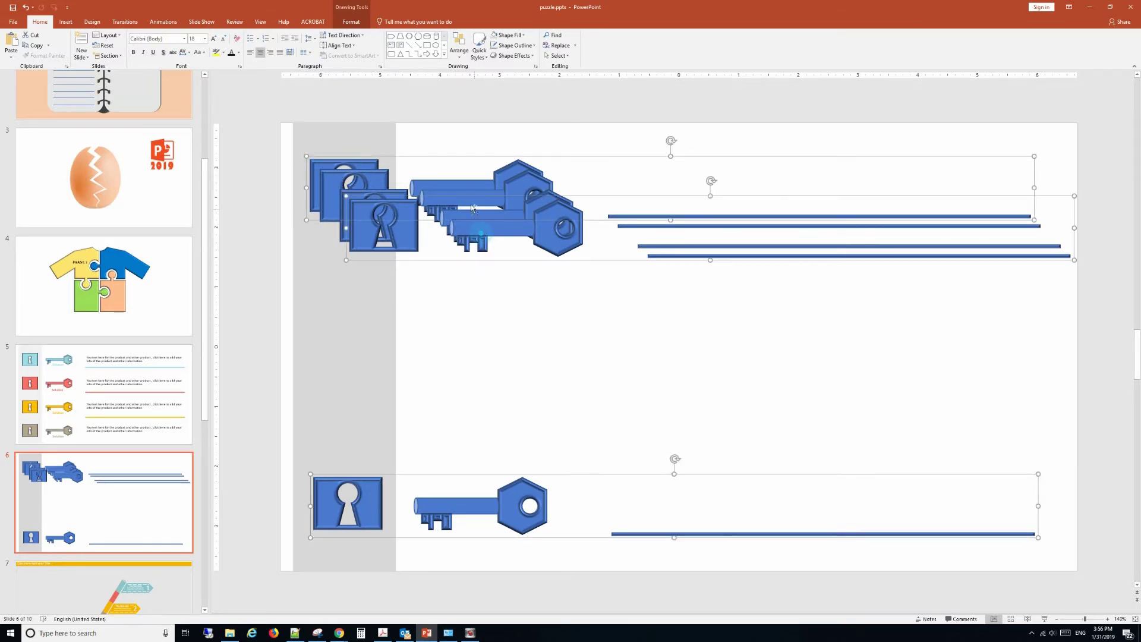
left_click(469, 185, "shift")
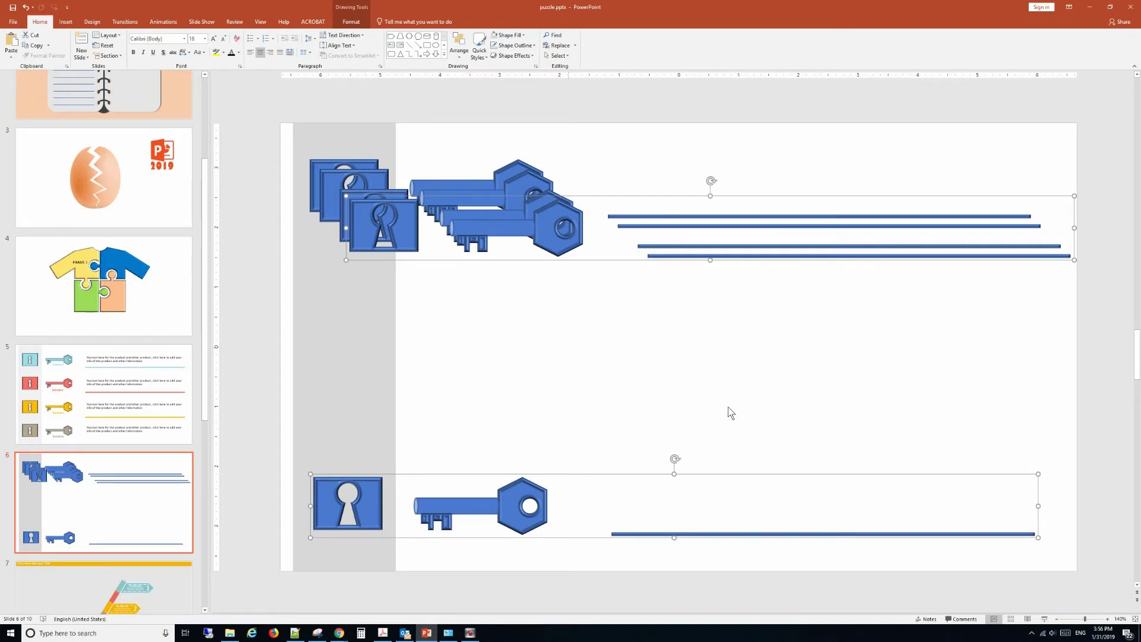
left_click(790, 429)
left_click_drag(1099, 596, 304, 125)
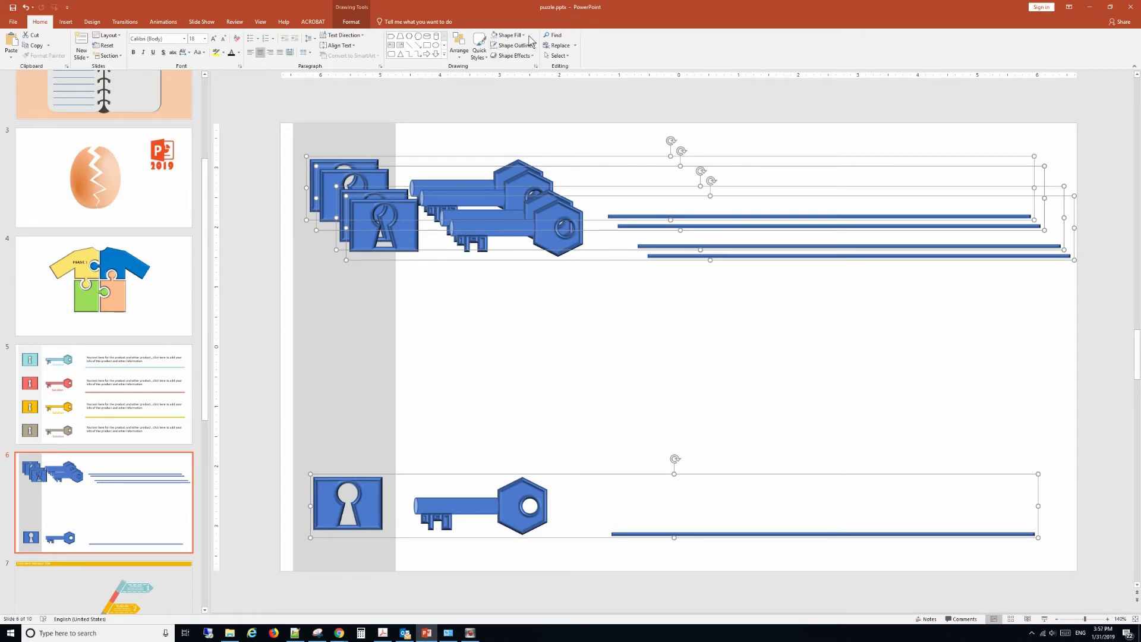
Apply Align Left and Distribute Vertically to the five selected key rows
left_click(351, 21)
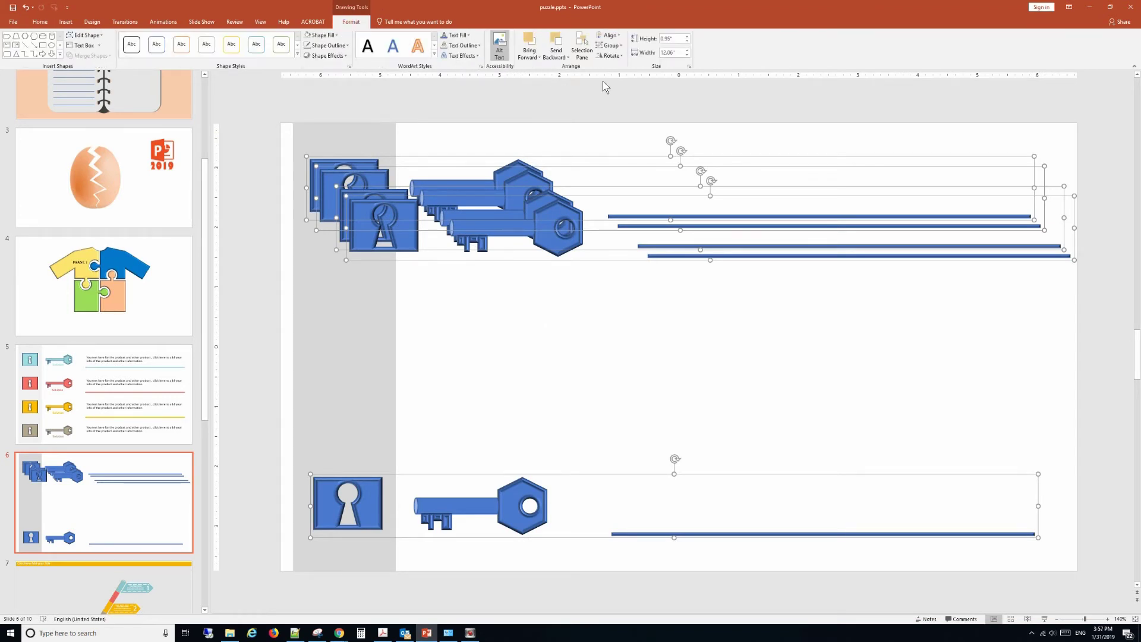
left_click(612, 35)
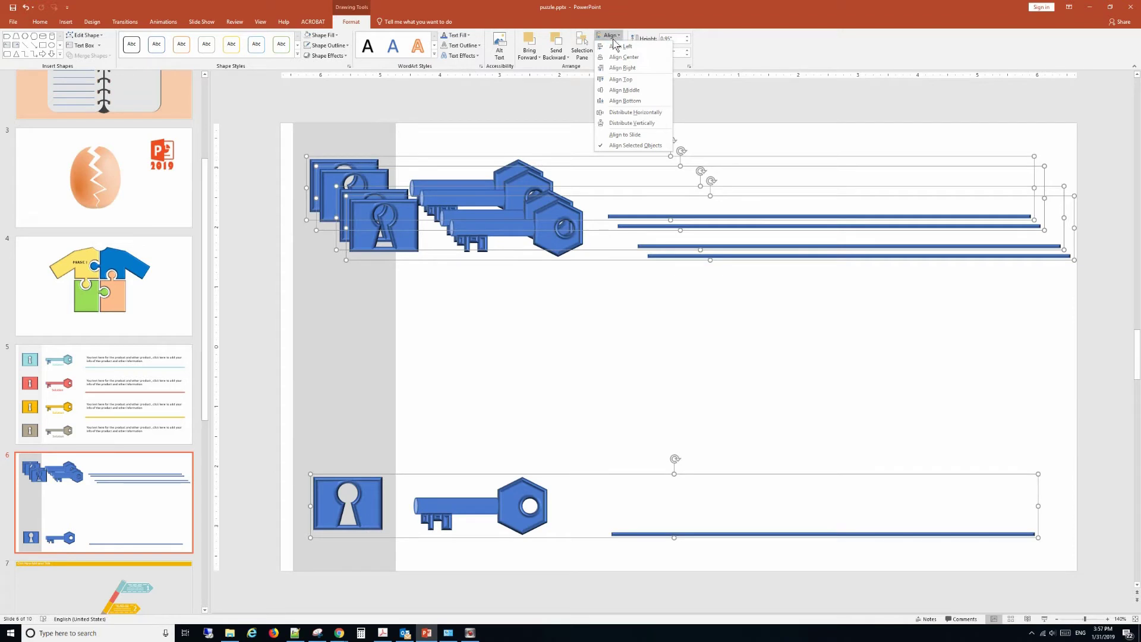
left_click(618, 46)
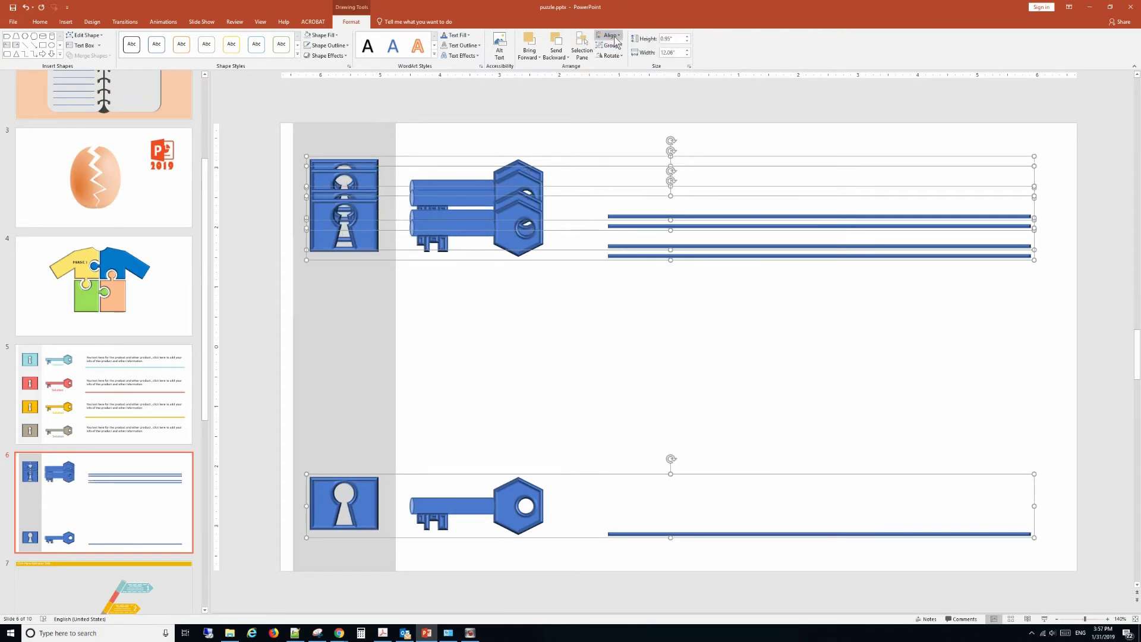
left_click(612, 36)
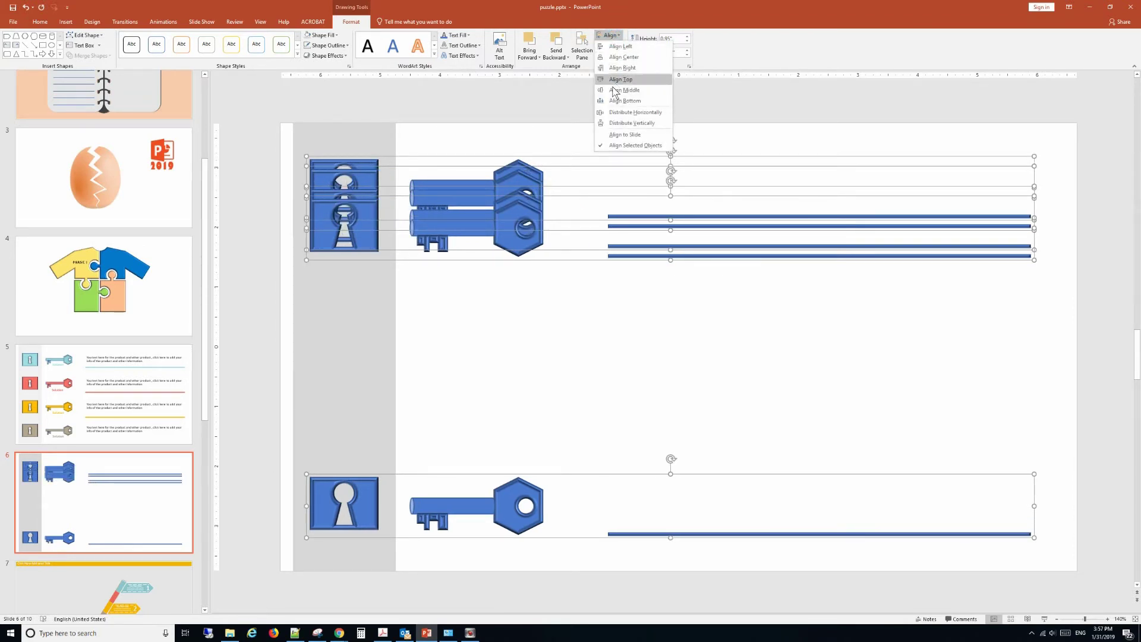
left_click(604, 123)
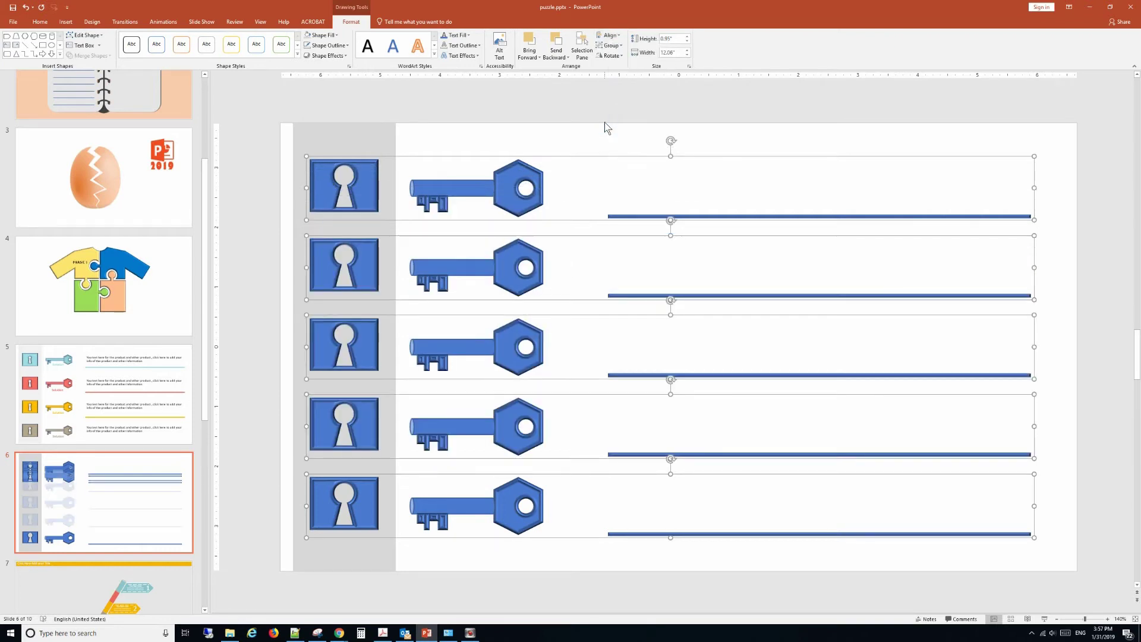
left_click(765, 289)
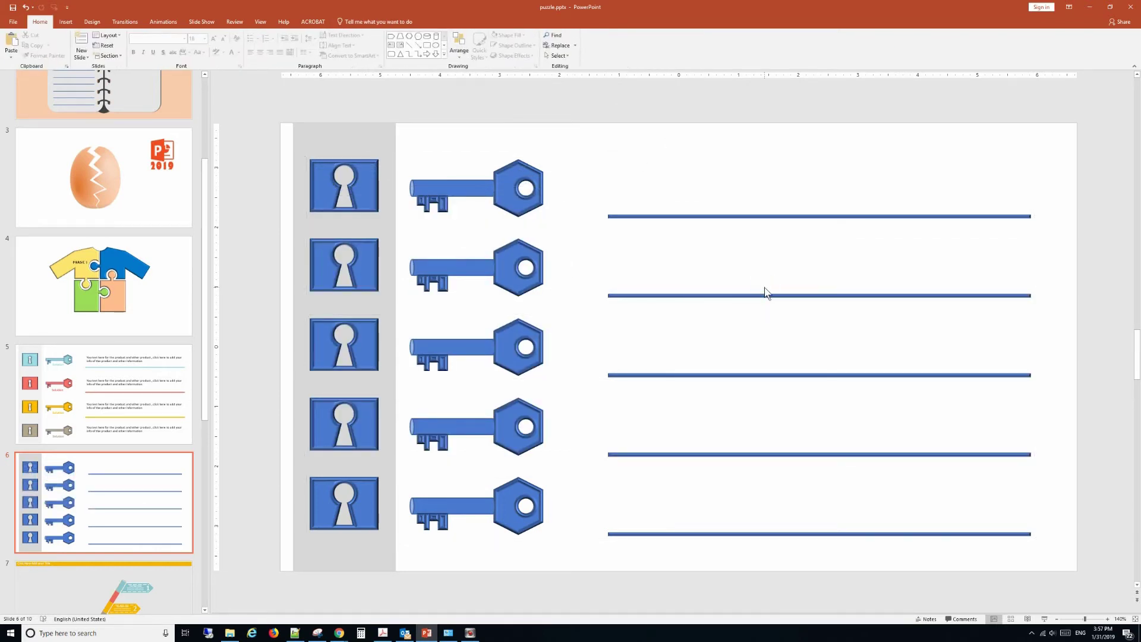
Fill the second key row red and the third key row light cyan
left_click(525, 272)
double_click(524, 272)
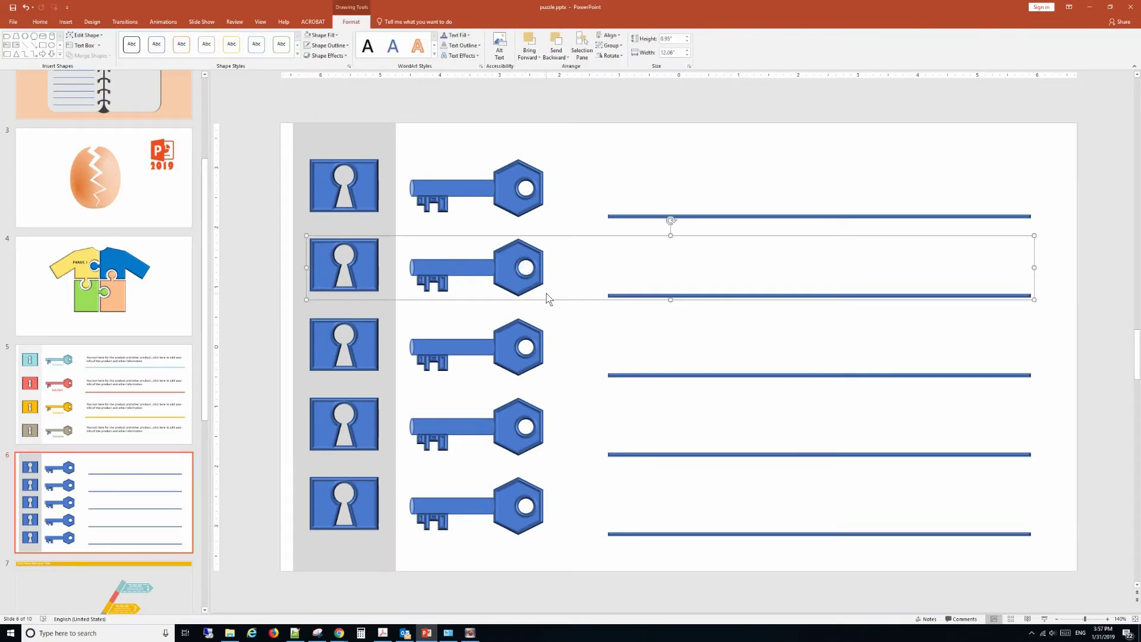
left_click(334, 39)
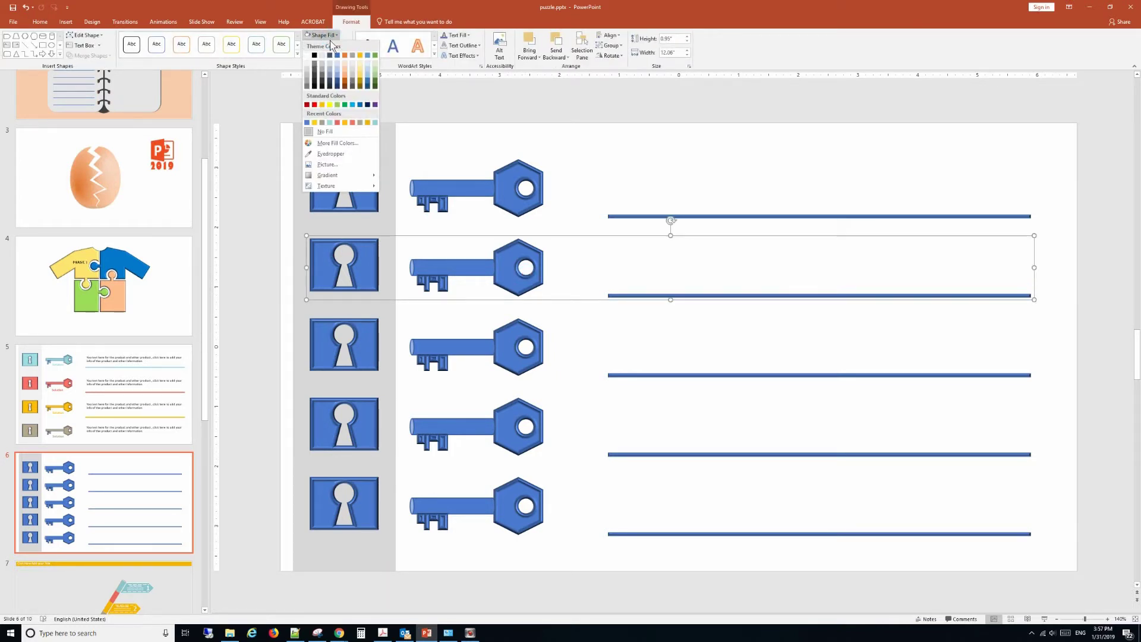
left_click(337, 122)
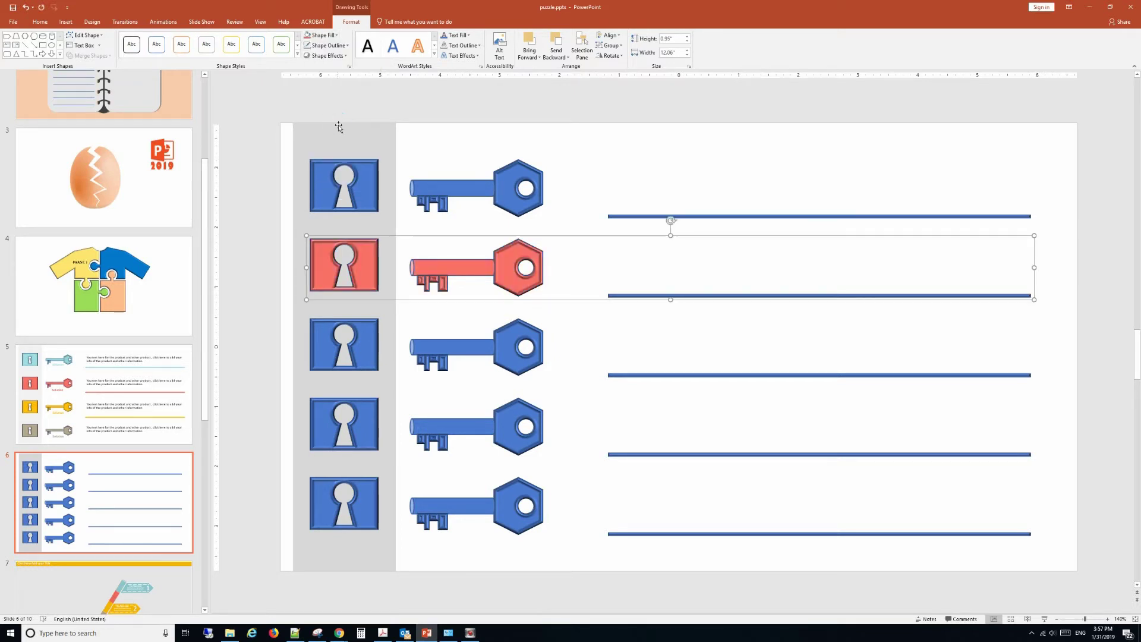
left_click(363, 373)
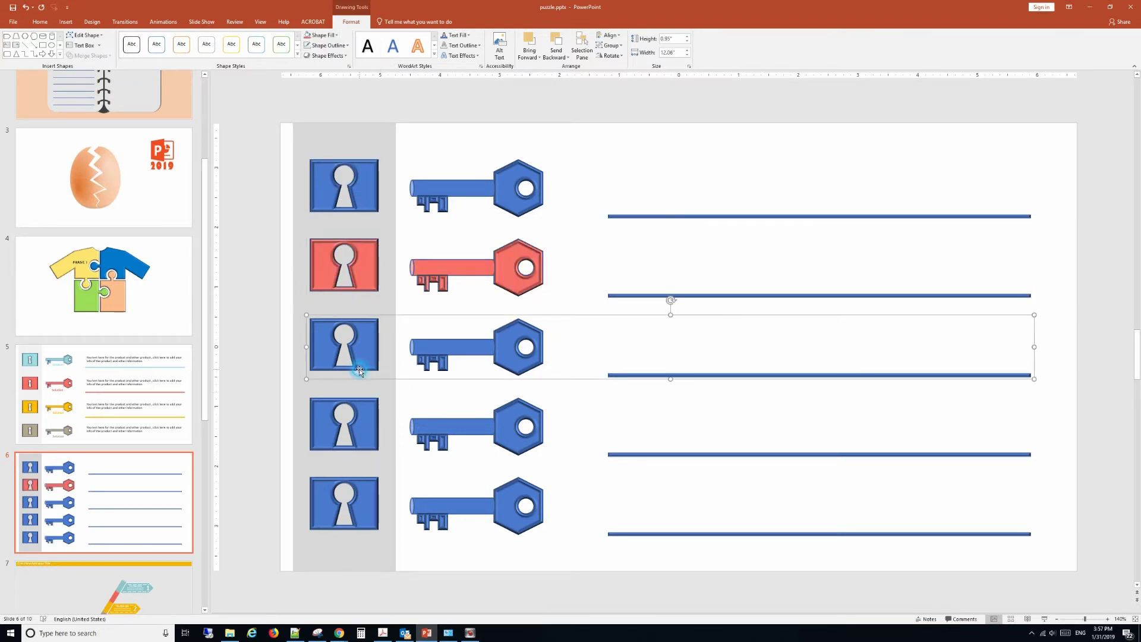
left_click(334, 38)
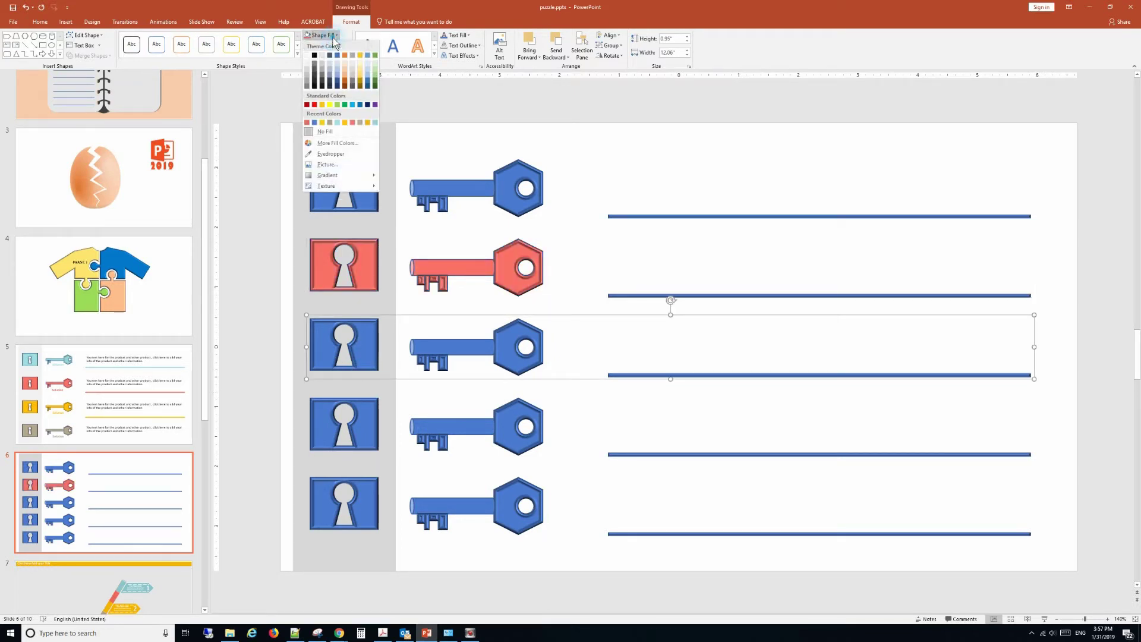
left_click(374, 123)
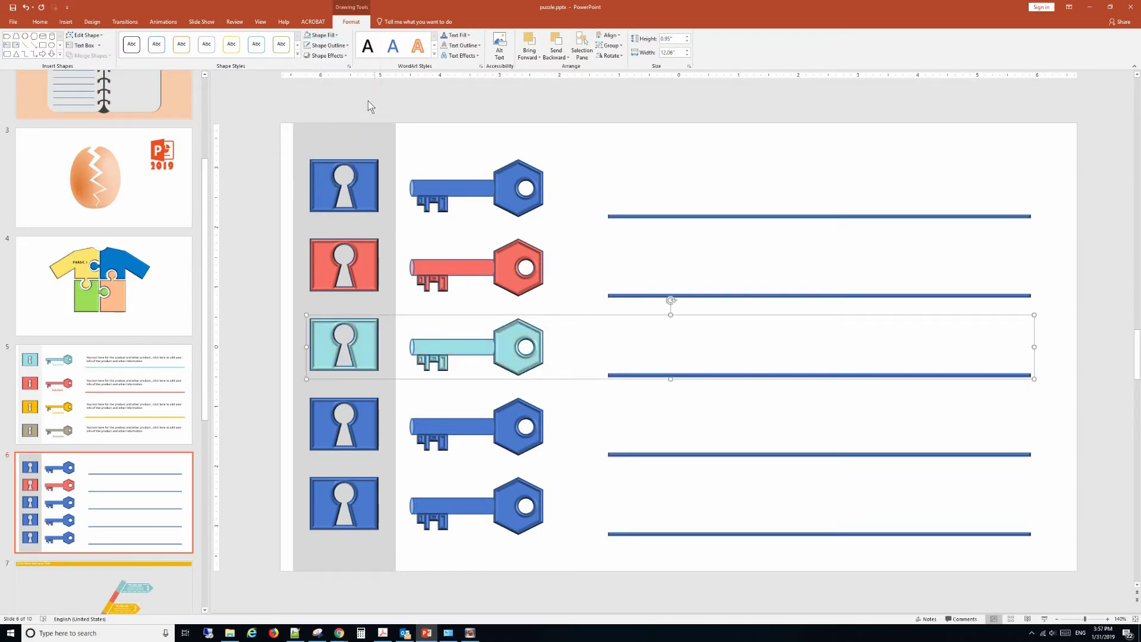
Fill the fourth key row yellow and the bottom key row green
left_click(372, 429)
left_click(323, 35)
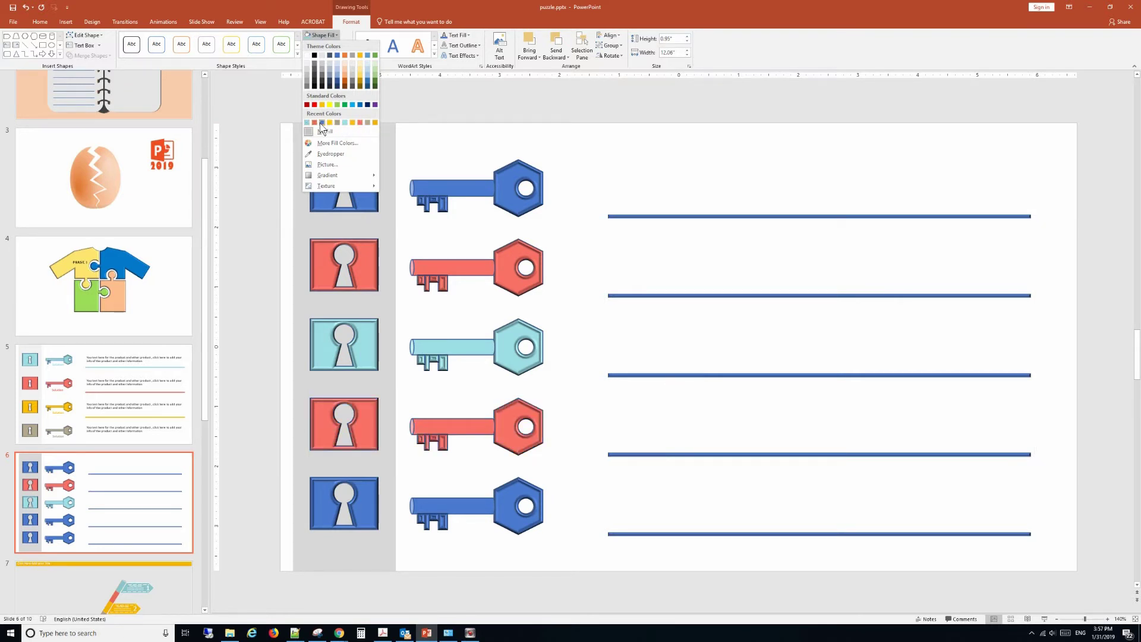
left_click(376, 123)
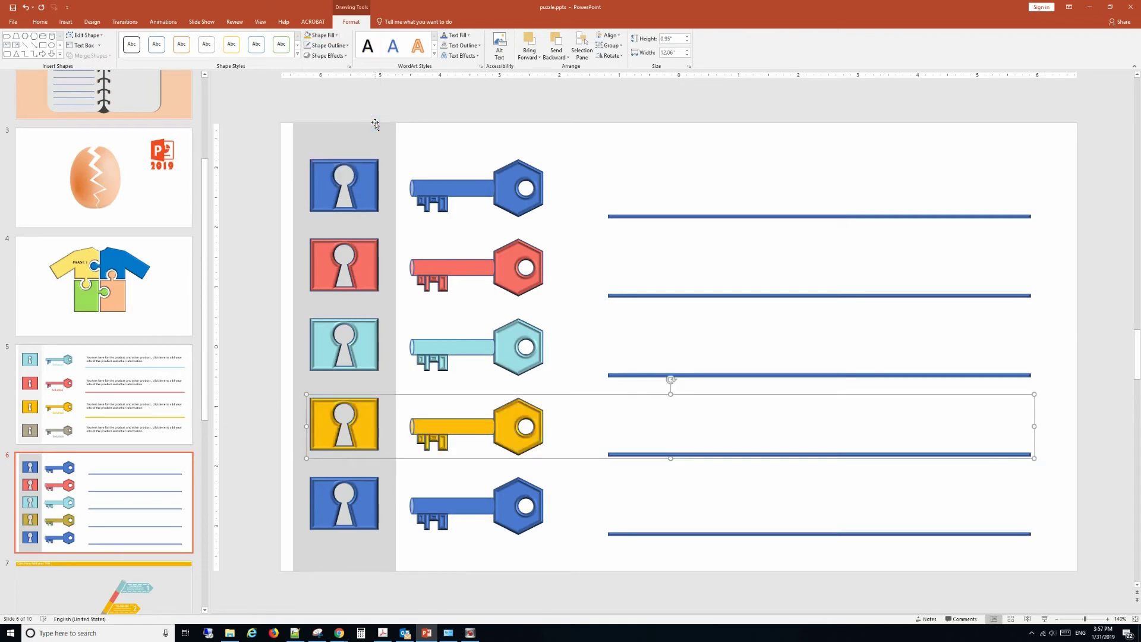
left_click(348, 520)
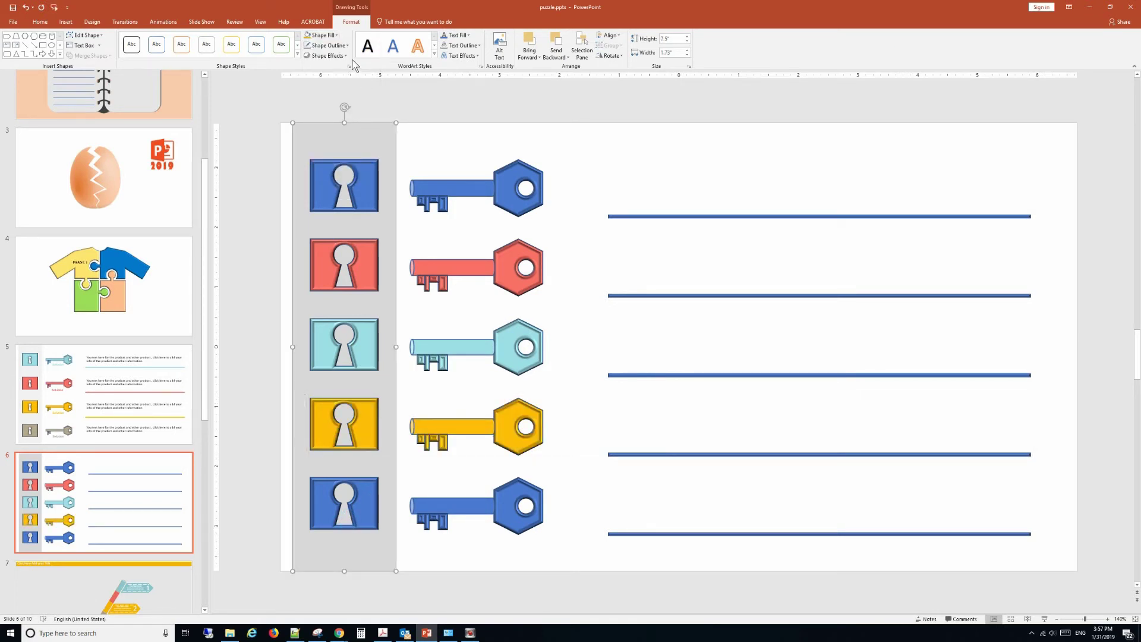
left_click(371, 484)
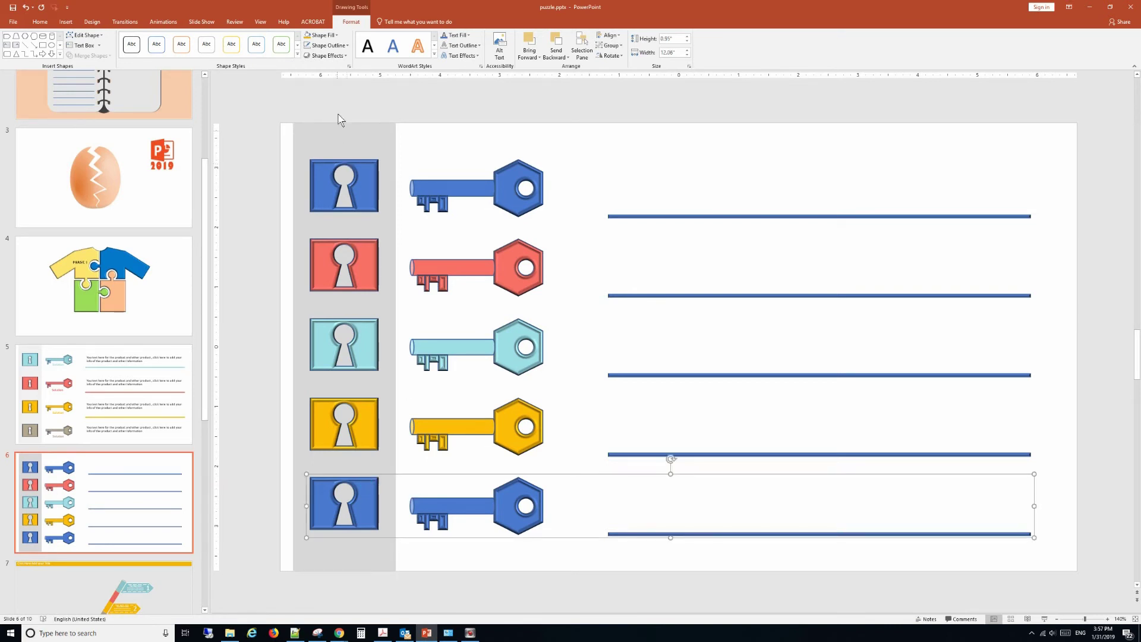
left_click(331, 36)
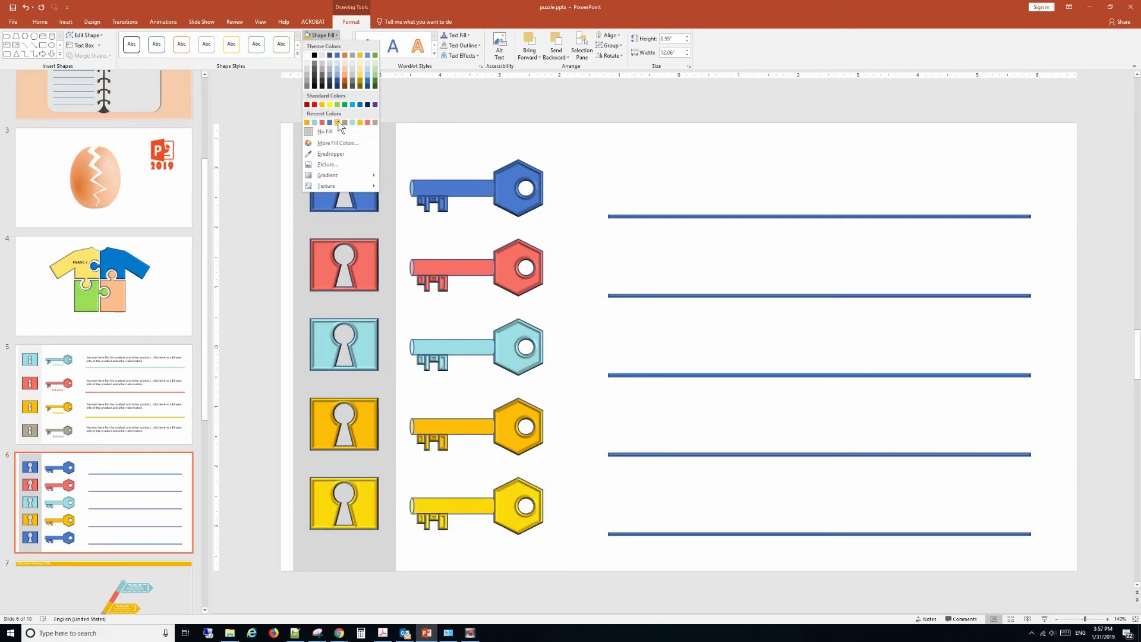
left_click(375, 80)
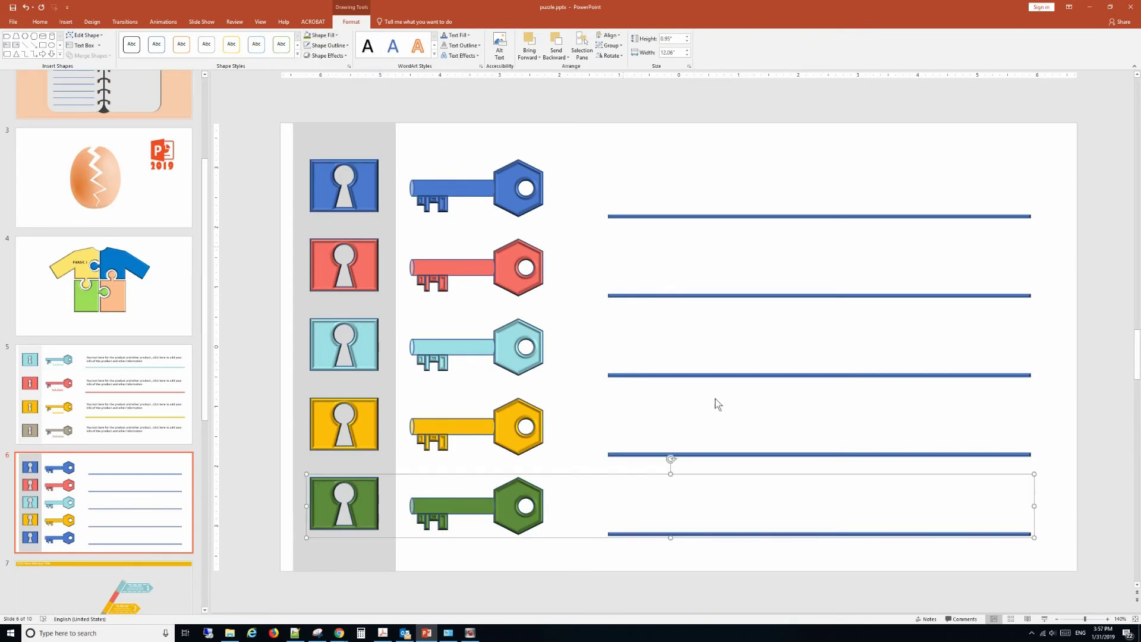
left_click(703, 423)
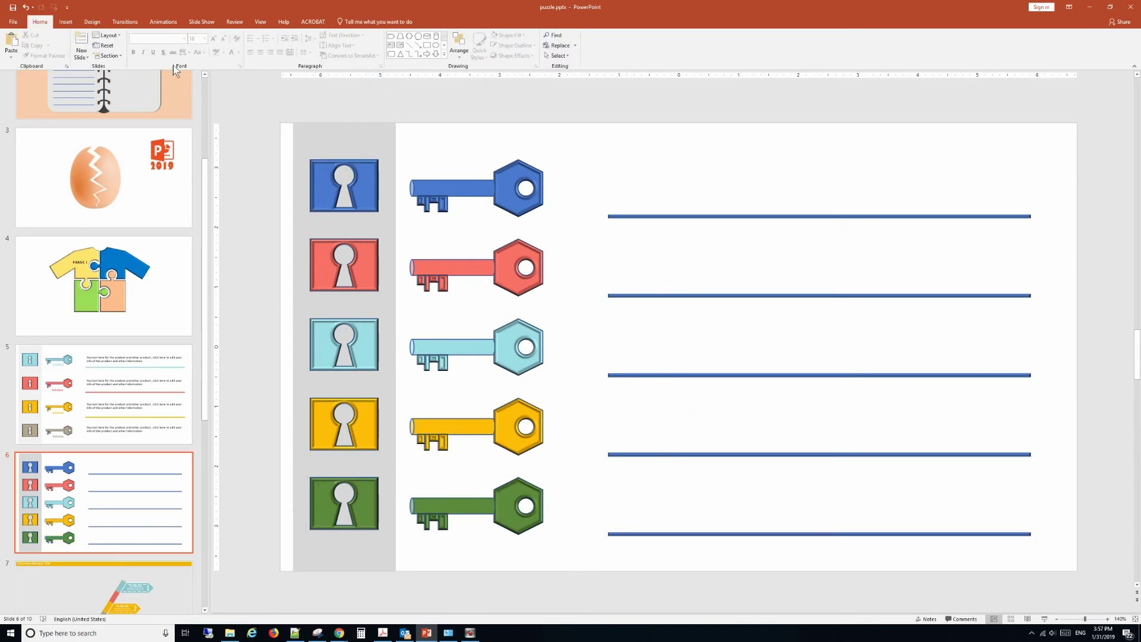
Add a text box beneath the blue key reading 'Product 1'
left_click(65, 22)
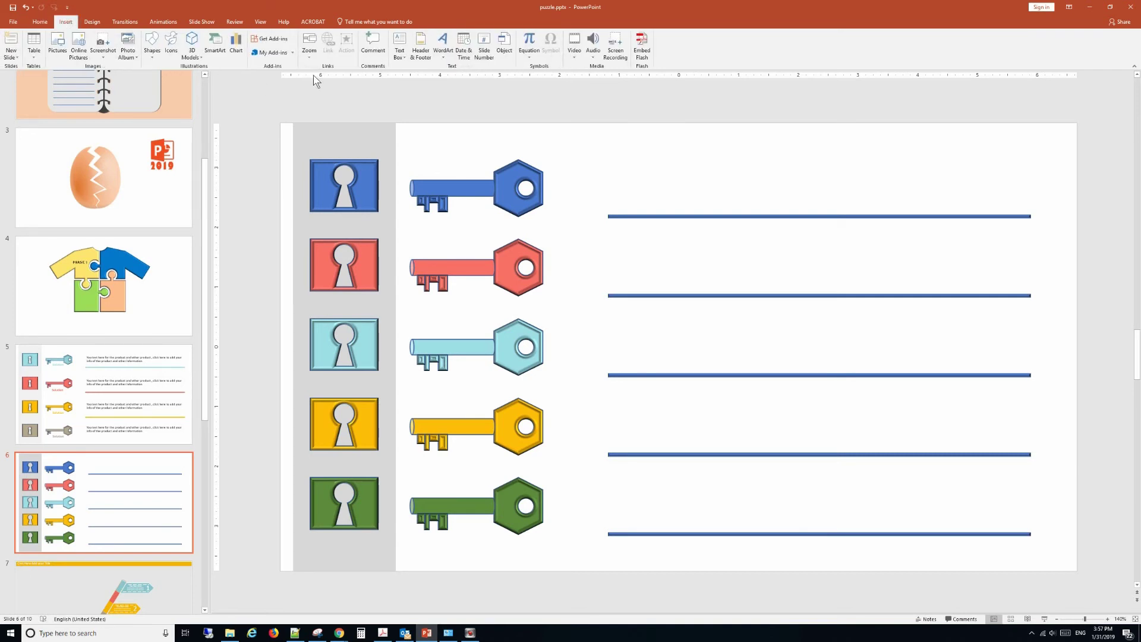
left_click(409, 70)
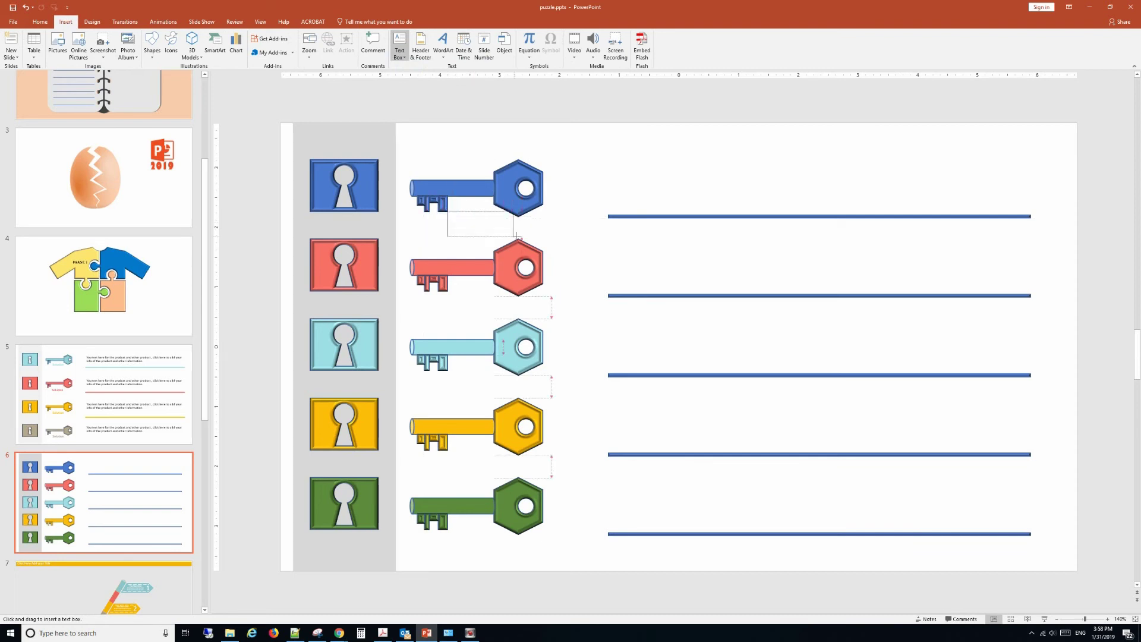
left_click_drag(448, 212, 523, 240)
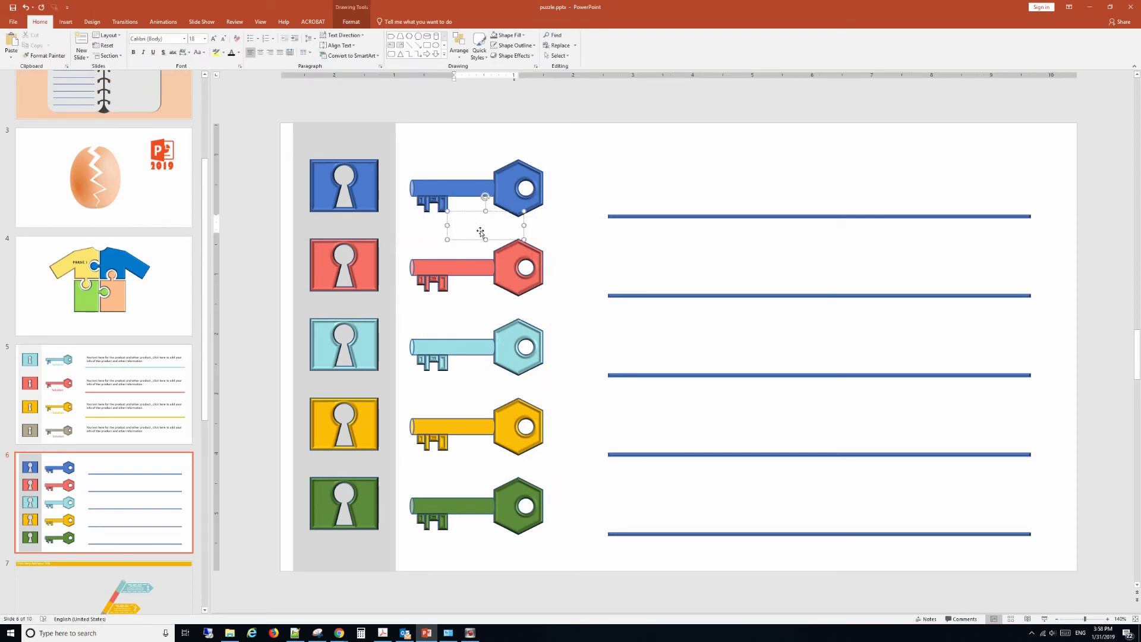
type("Pro")
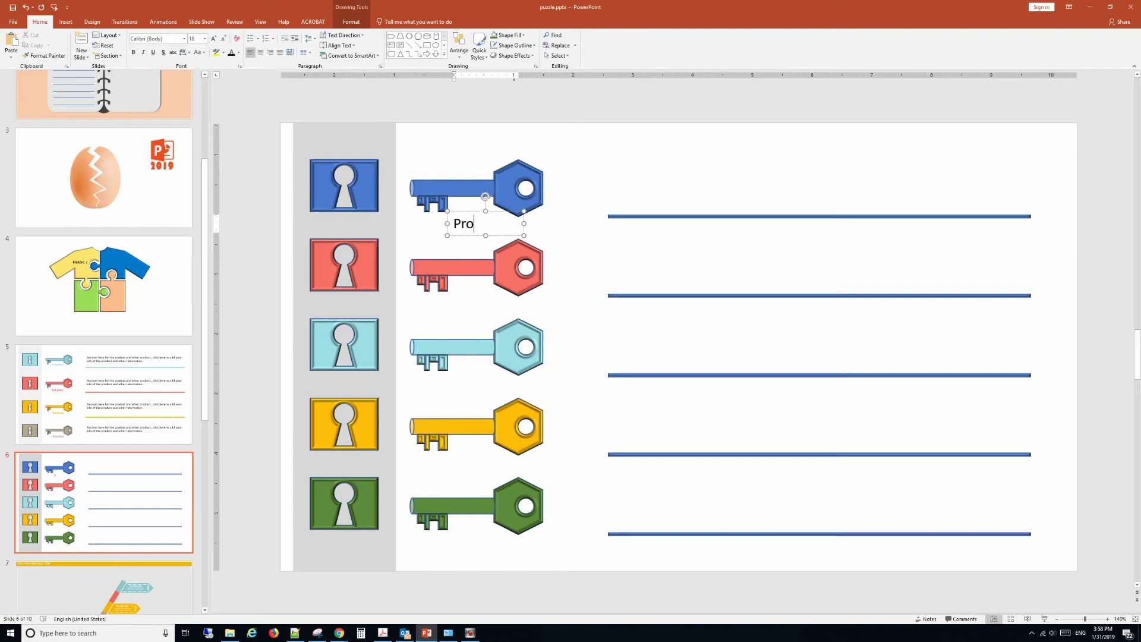
type("duct 1")
Make the 'Product 1' label bold and colour it with the keyhole's blue via Eyedropper
left_click_drag(518, 224, 451, 224)
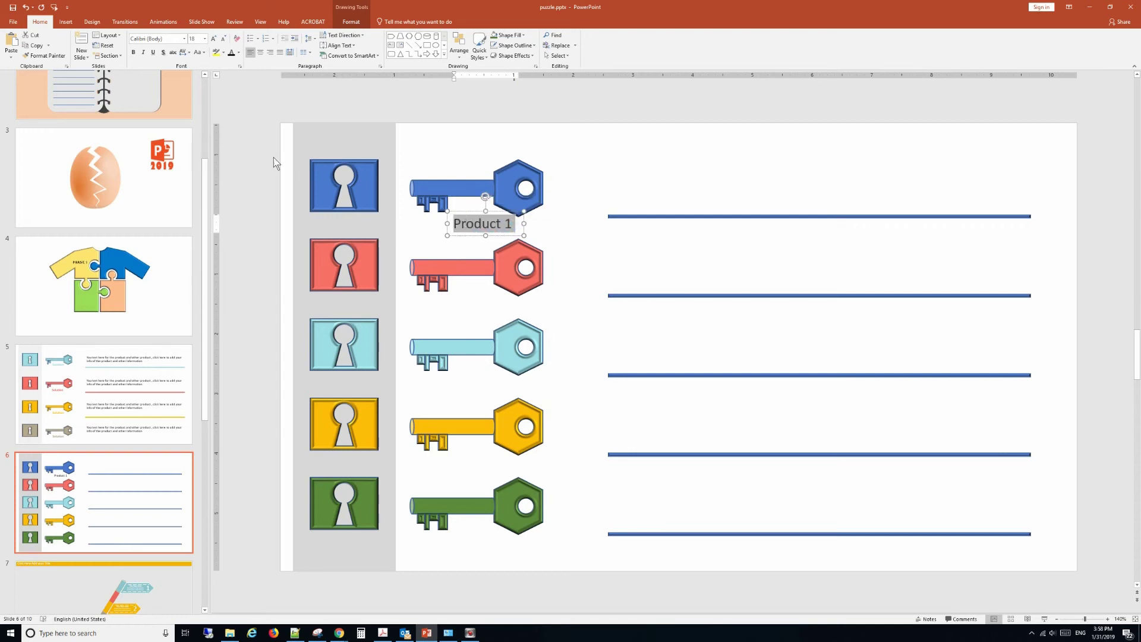
left_click(133, 52)
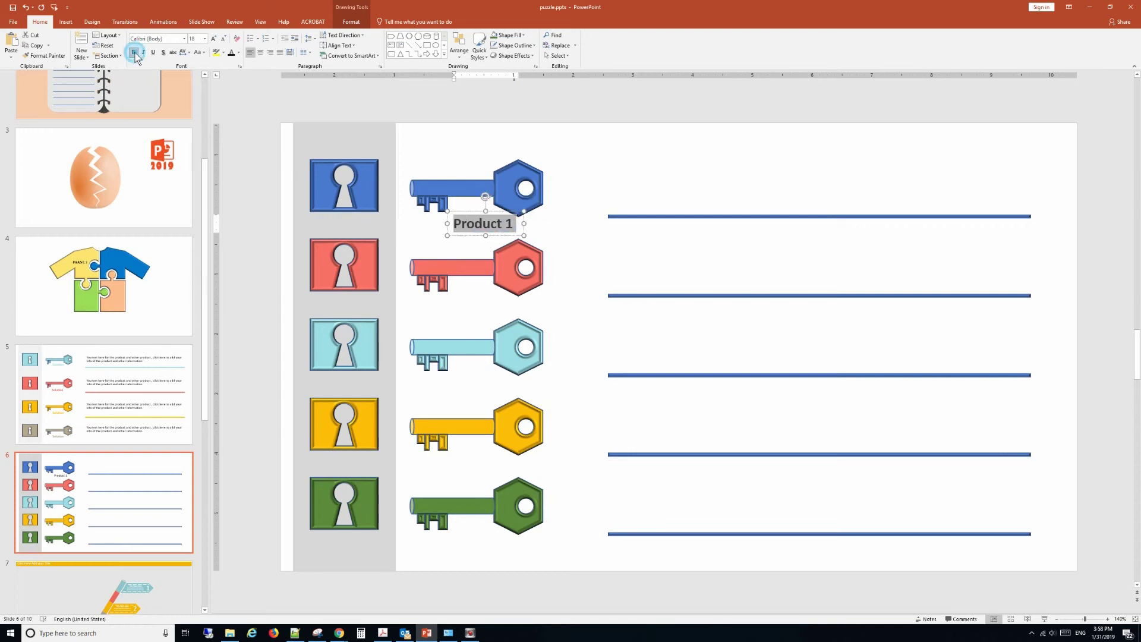
left_click(238, 52)
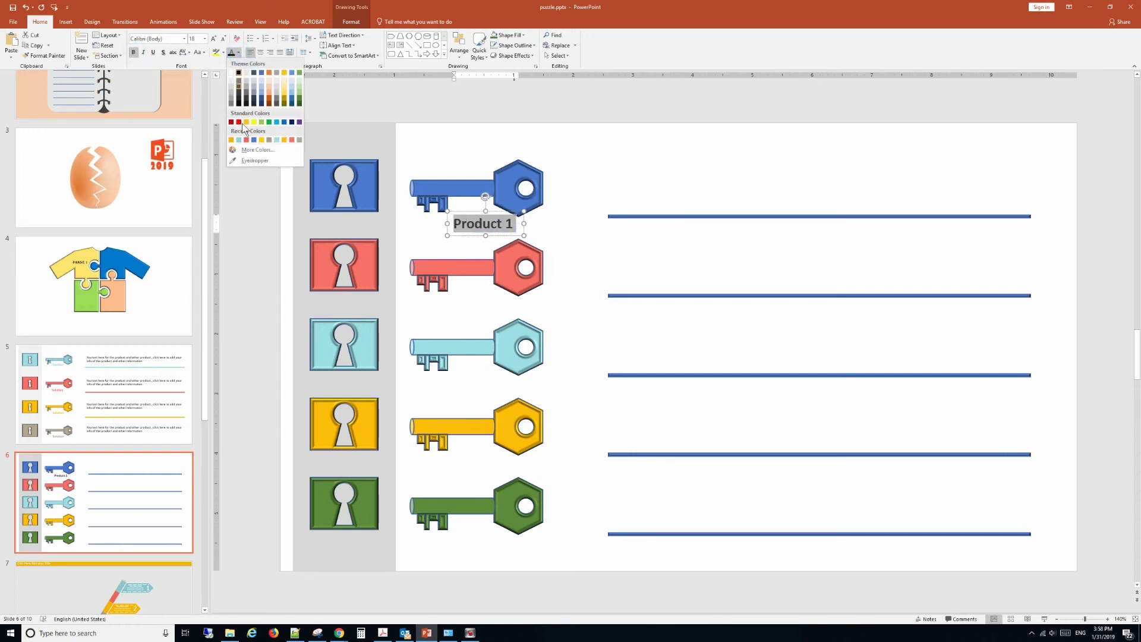
left_click(247, 161)
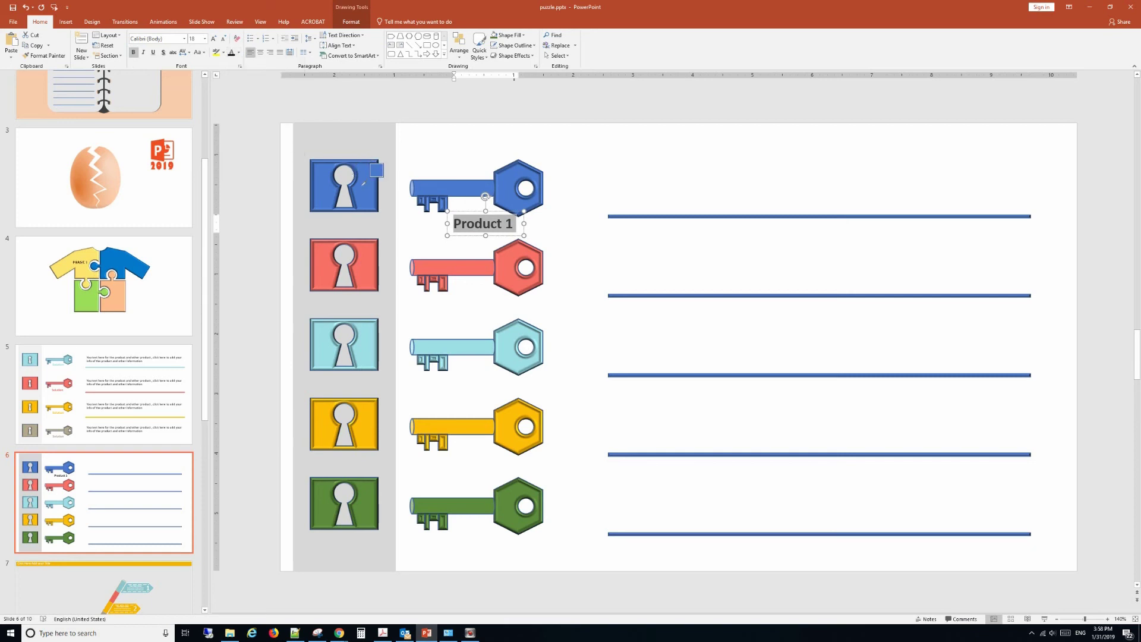
left_click(605, 266)
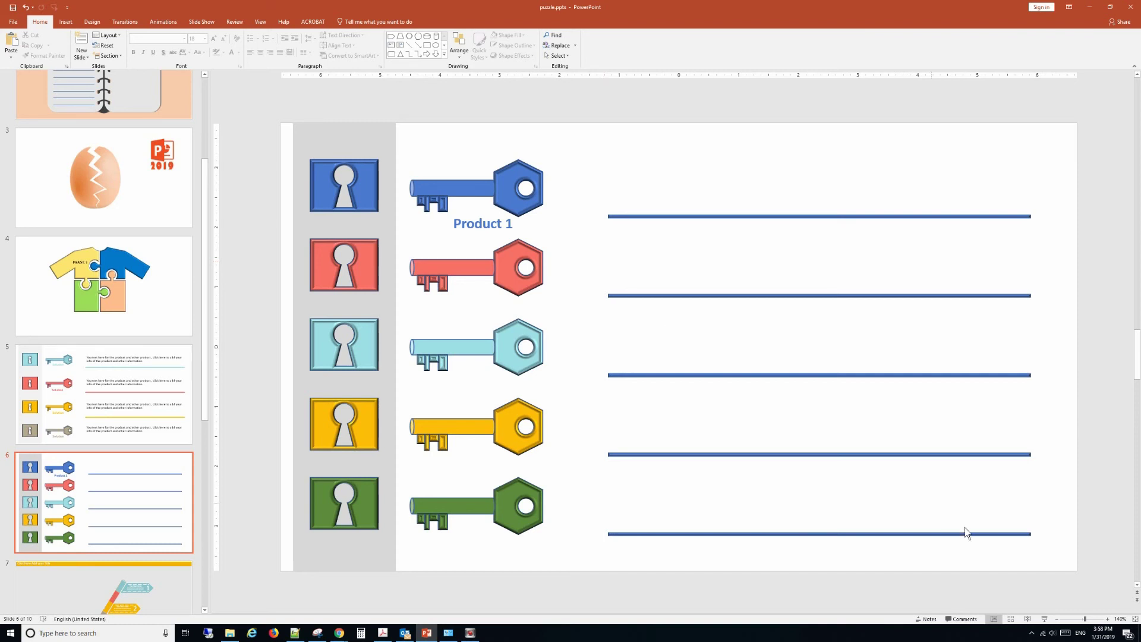
Zoom out to about 82% so the whole slide of five key rows is visible
left_click(1077, 619)
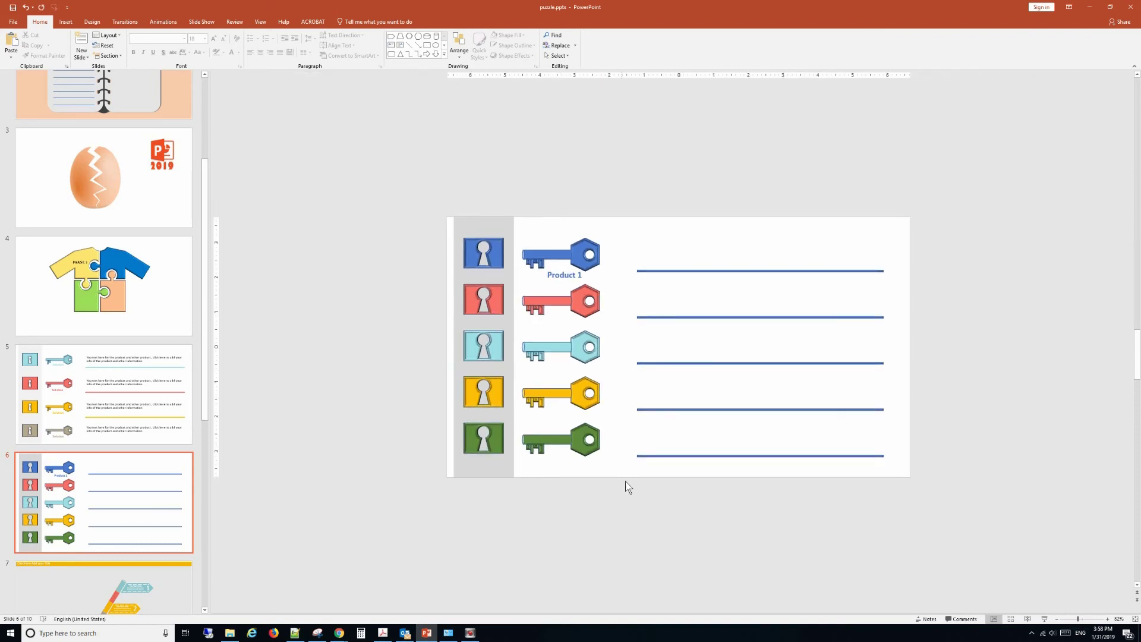